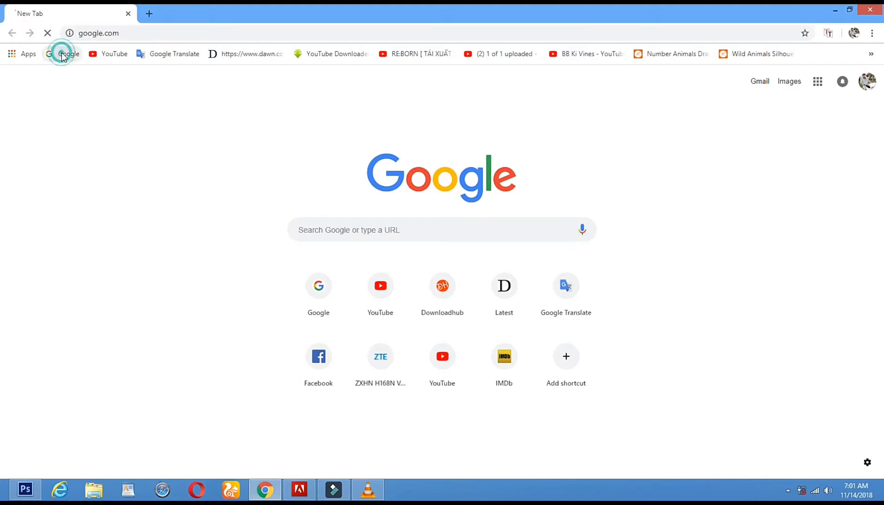
Step: Search Google Images for "laptop png"
click(334, 234)
text(laptop )
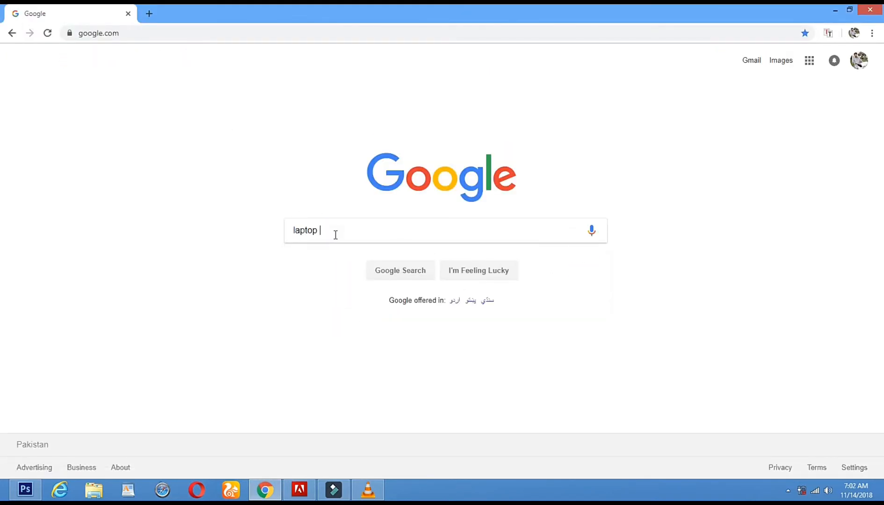
text(png)
key(Return)
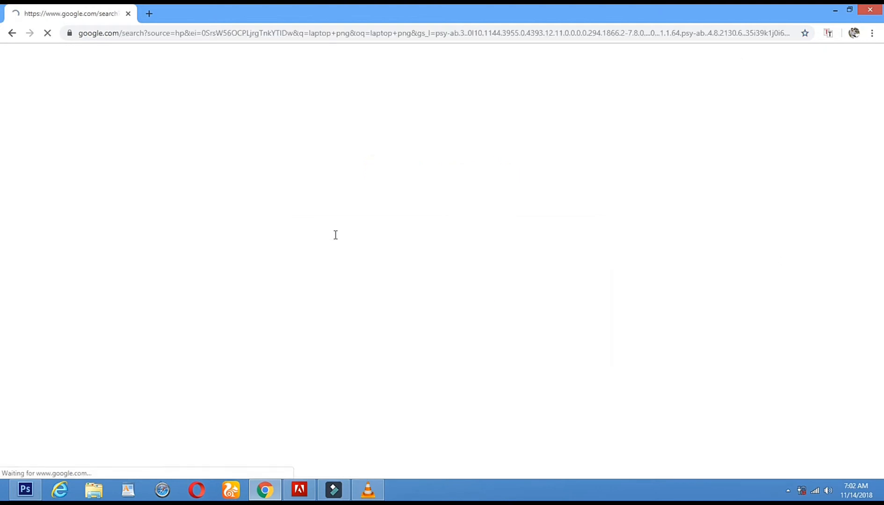
click(132, 98)
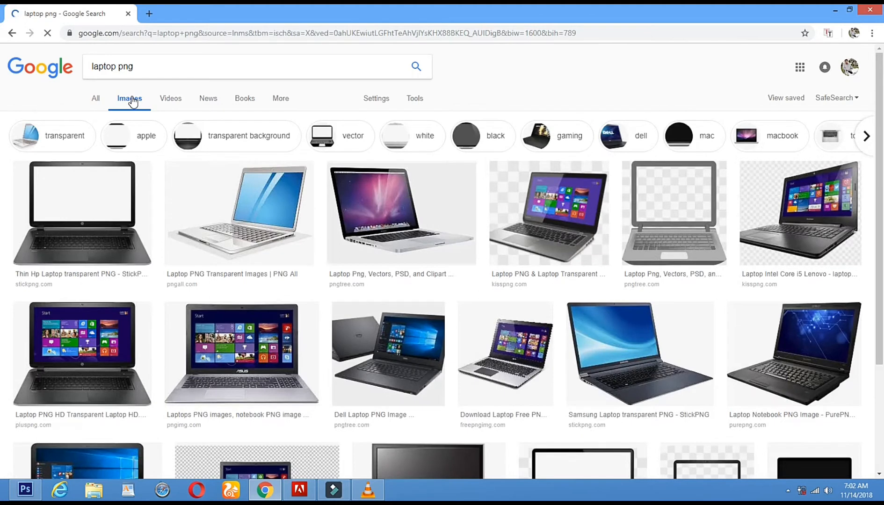
Step: Find the PurePNG "Laptop Notebook PNG Image" of an Acer laptop in the image results and open its preview
scroll(475, 223, down, 6)
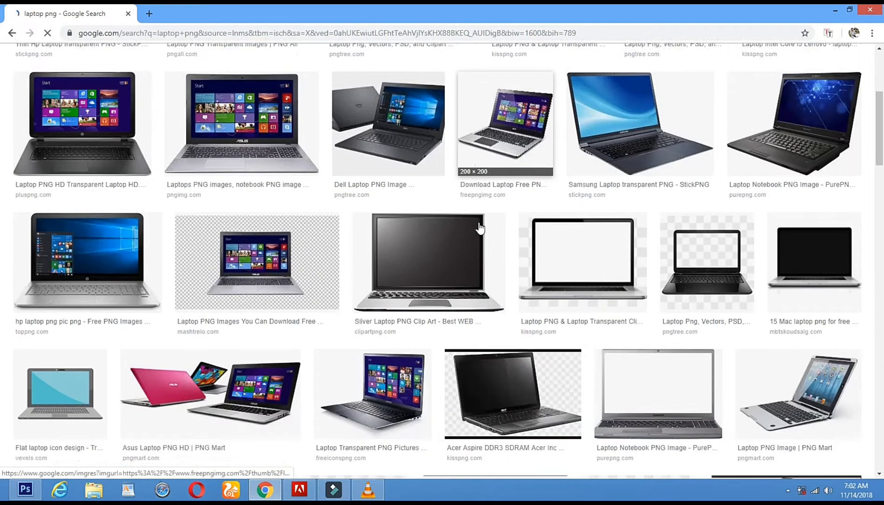
scroll(481, 228, down, 2)
scroll(480, 228, down, 2)
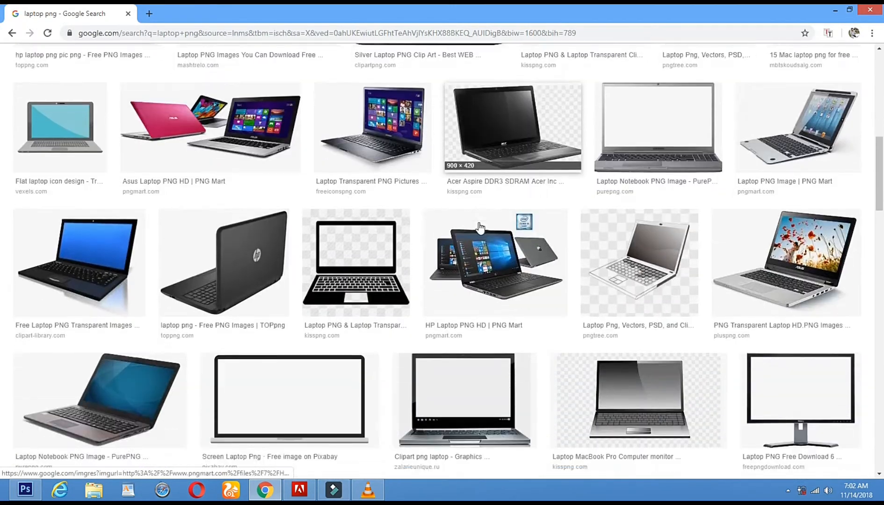
scroll(473, 226, down, 3)
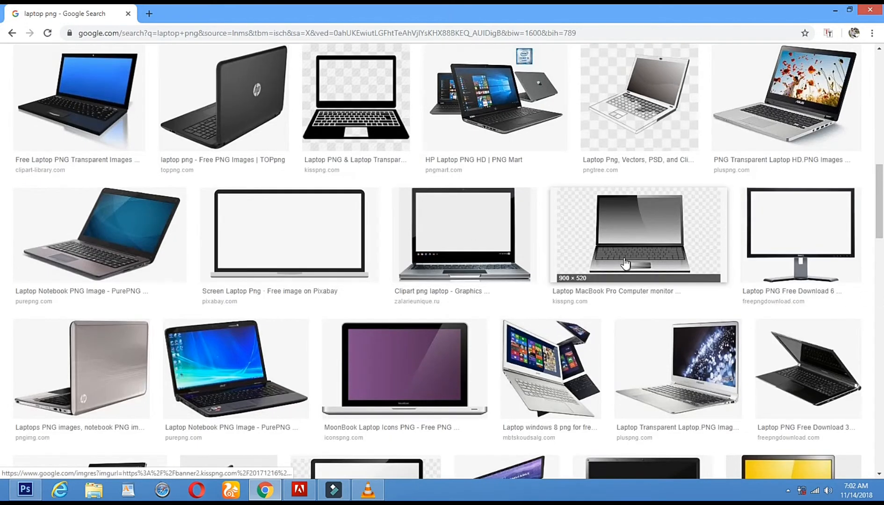
scroll(286, 259, down, 2)
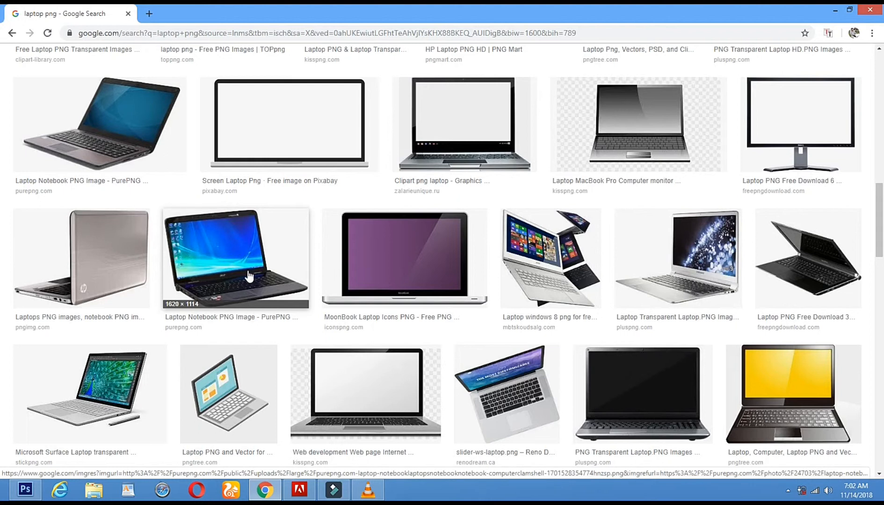
click(216, 249)
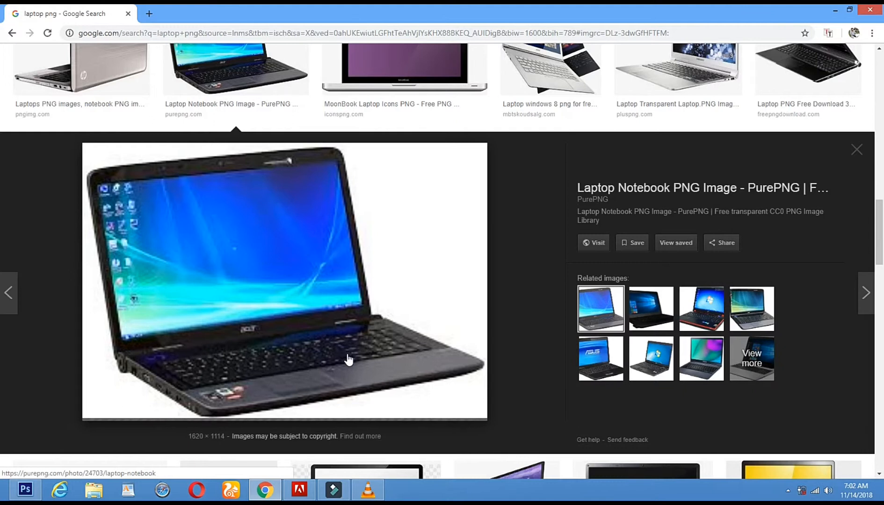
scroll(370, 291, down, 5)
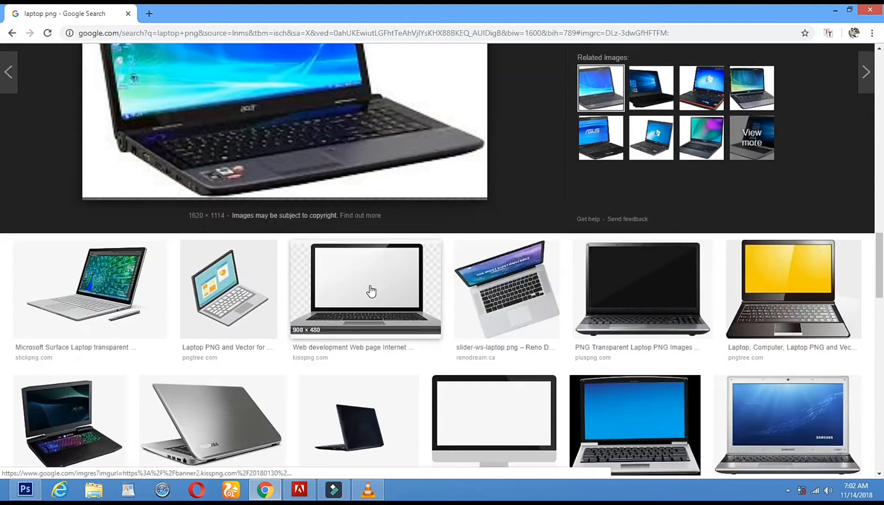
scroll(266, 316, up, 5)
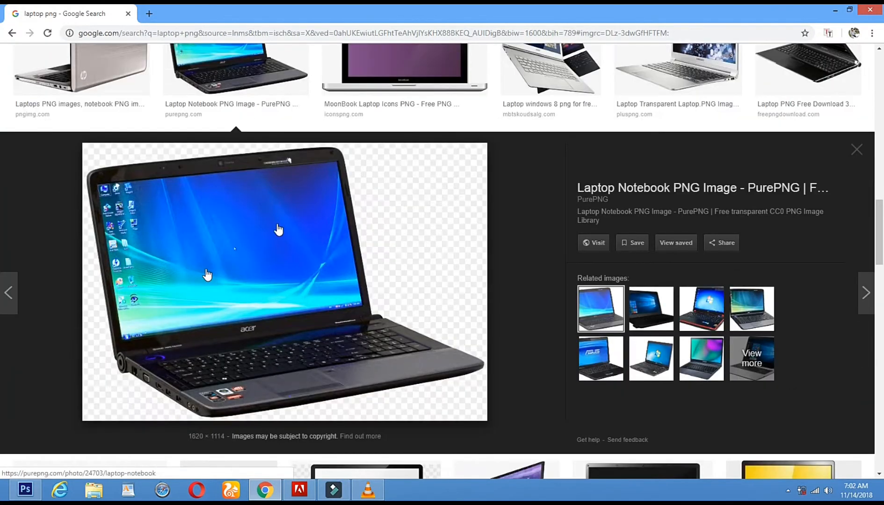
Step: Save the previewed laptop image to the Desktop as a PNG named laptop
right_click(183, 194)
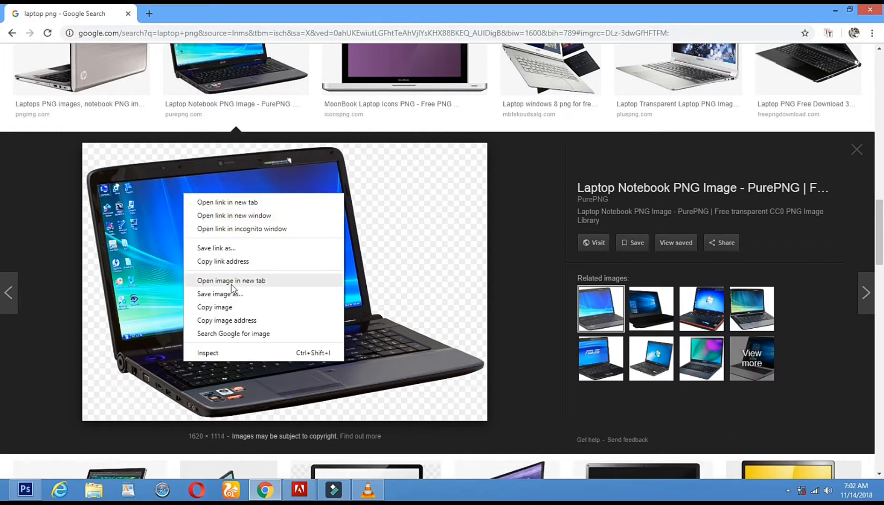
click(235, 293)
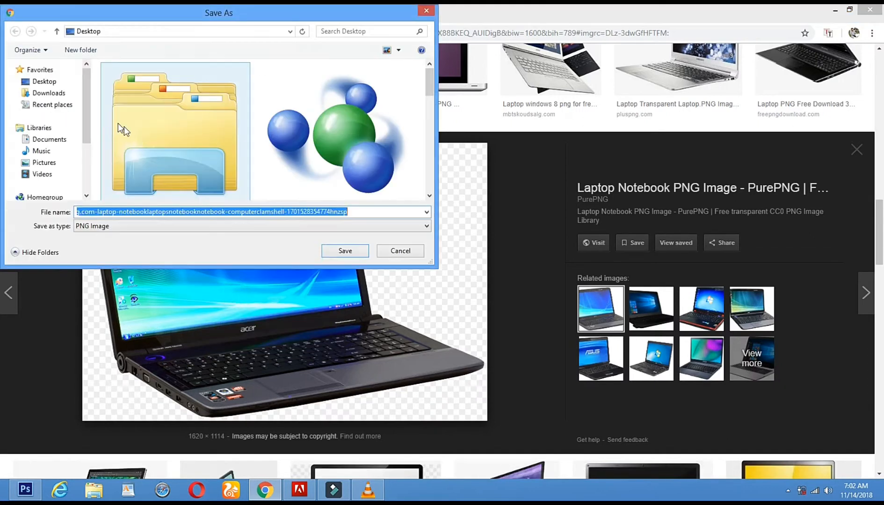
click(44, 82)
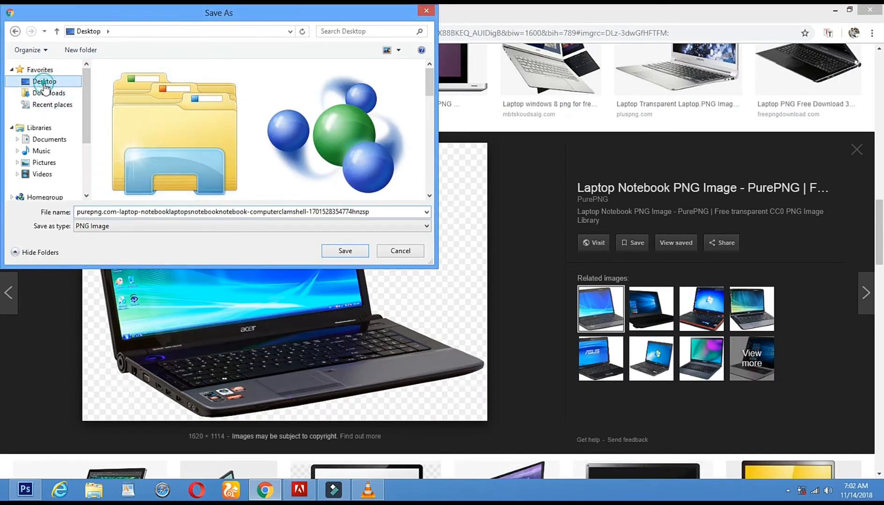
double_click(195, 212)
text(la)
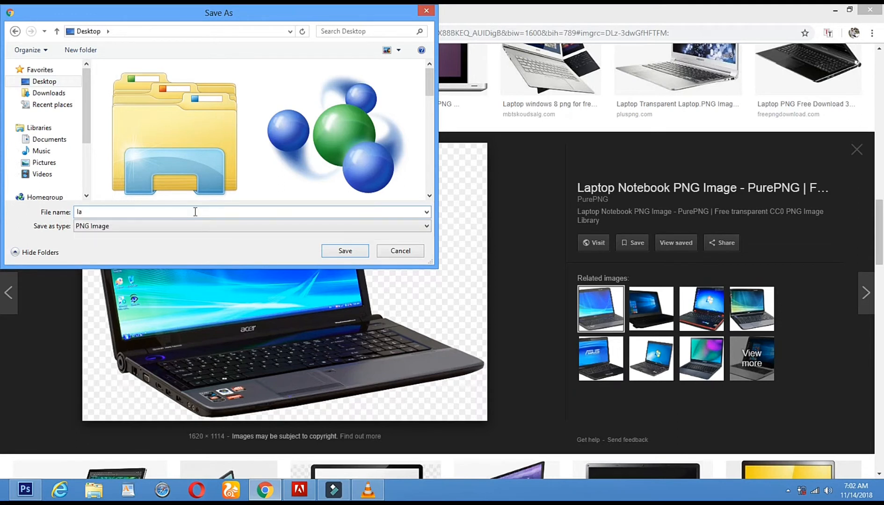
text(ptop)
key(Return)
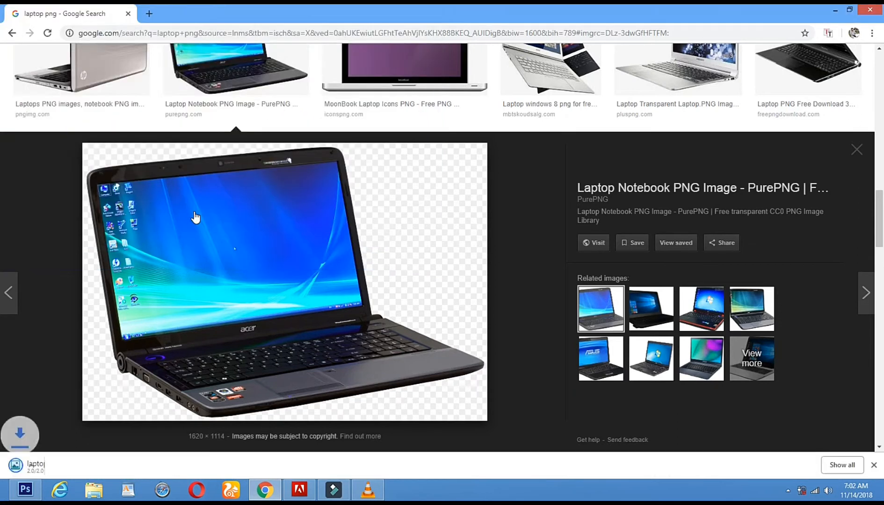
Step: Switch to Photoshop and open the laptop image from the Desktop
click(25, 489)
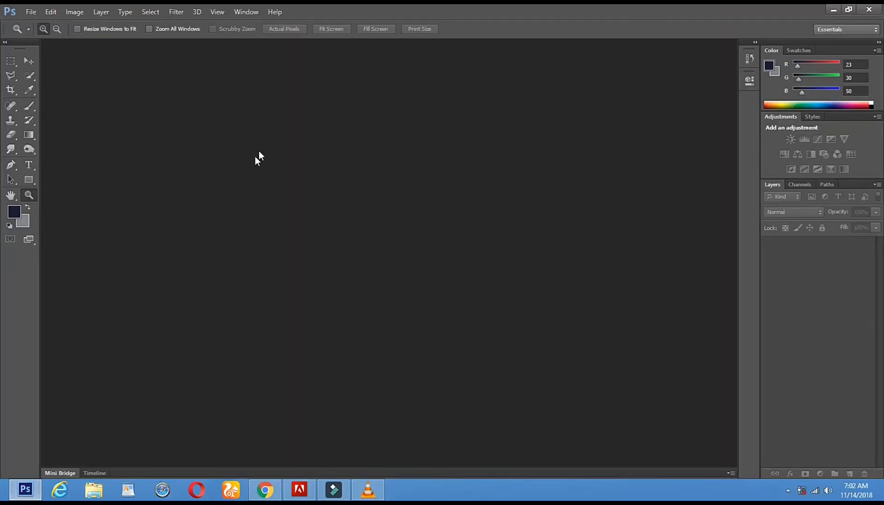
click(31, 12)
click(65, 34)
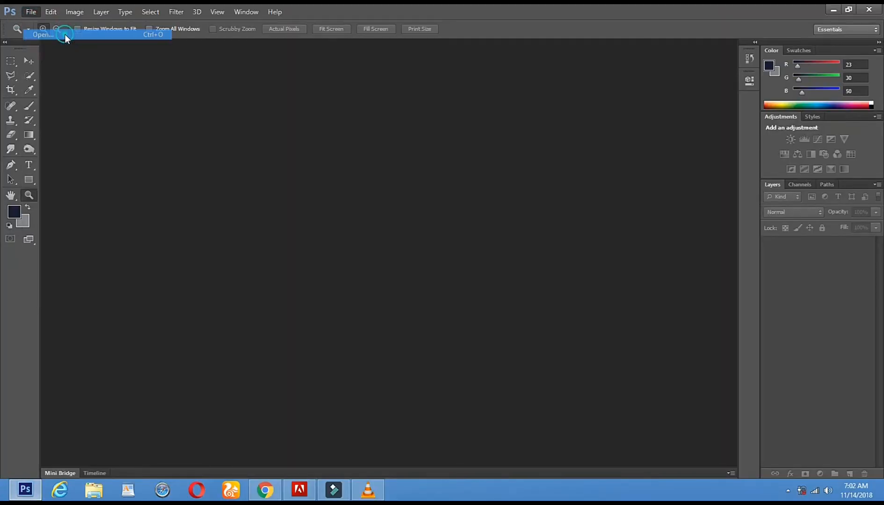
click(325, 286)
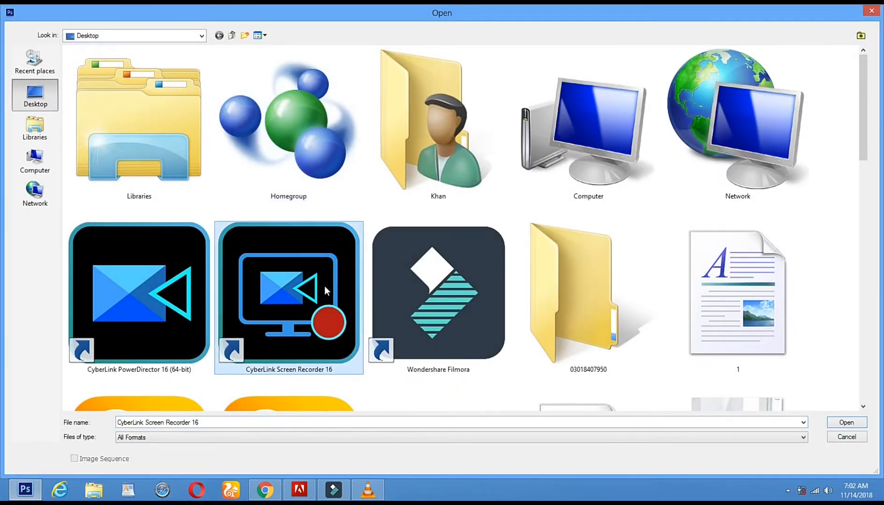
key(l)
double_click(308, 156)
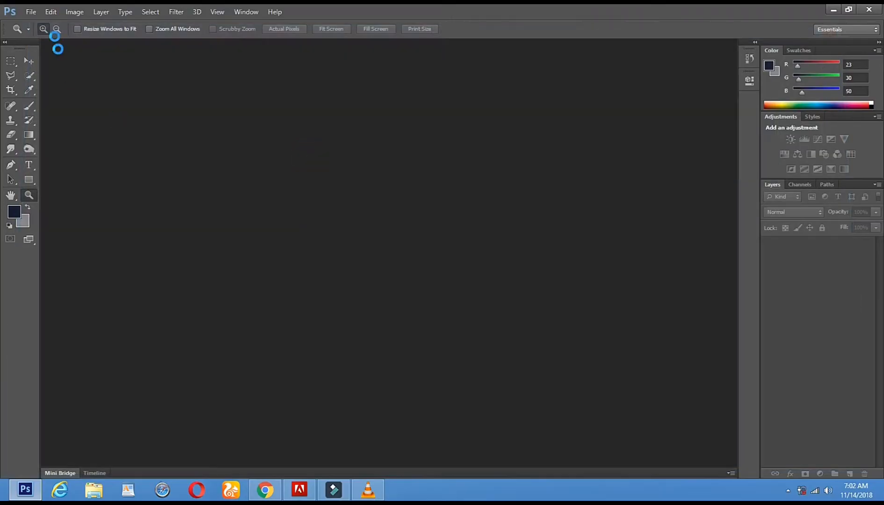
click(31, 12)
click(63, 36)
click(447, 275)
scroll(452, 273, down, 3)
scroll(452, 276, down, 5)
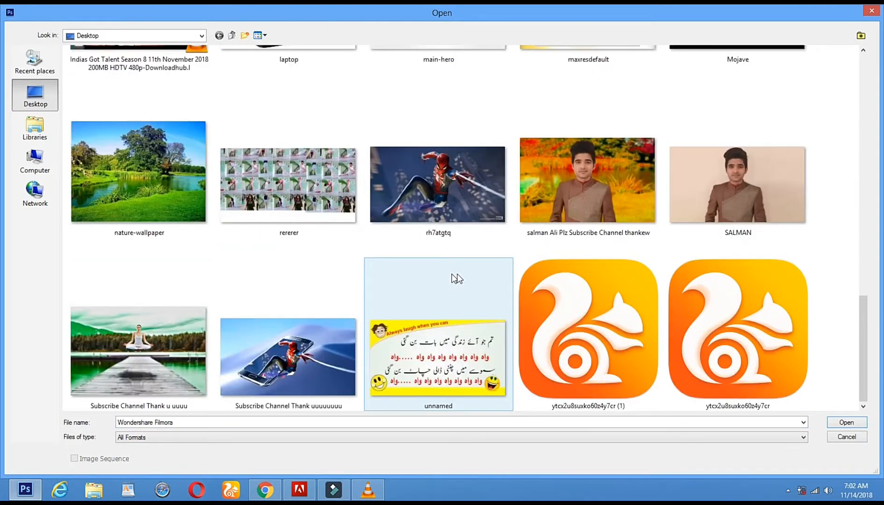
scroll(526, 308, up, 3)
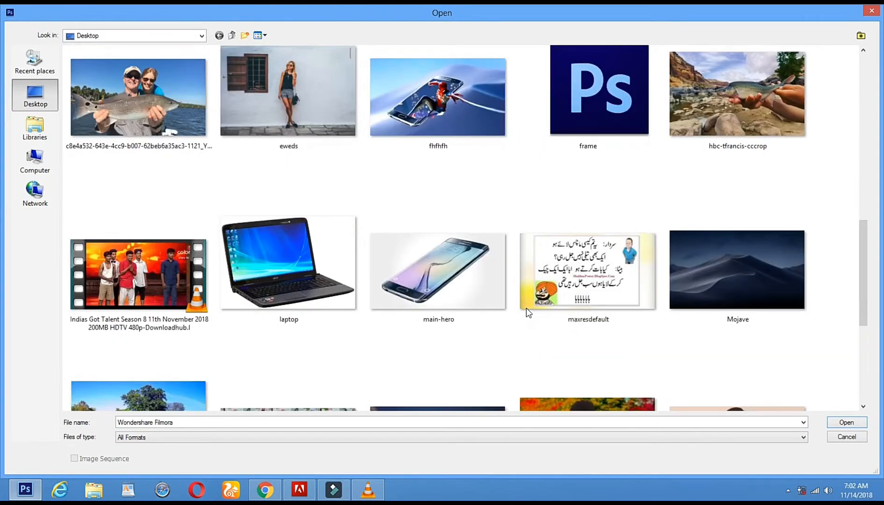
scroll(409, 230, up, 3)
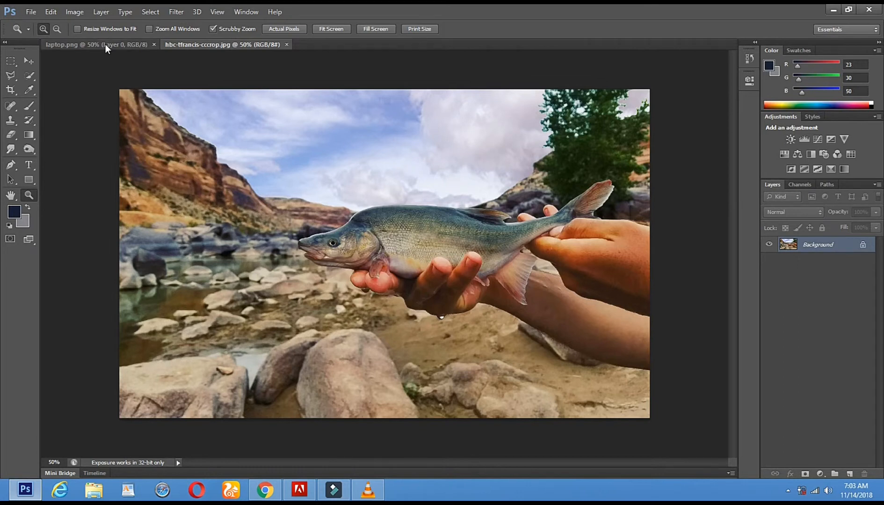
Step: Select the entire fish photo and move it into the laptop.png document as a new layer
click(11, 61)
drag(109, 85, 758, 398)
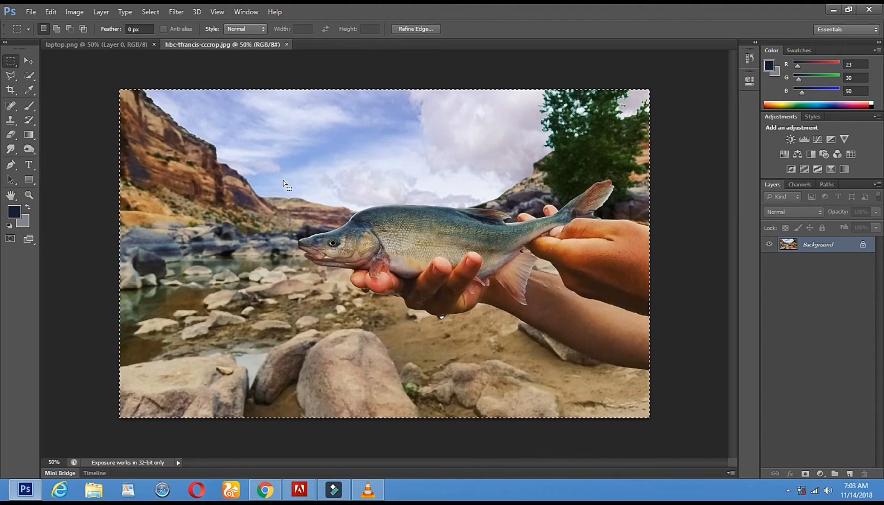
click(29, 61)
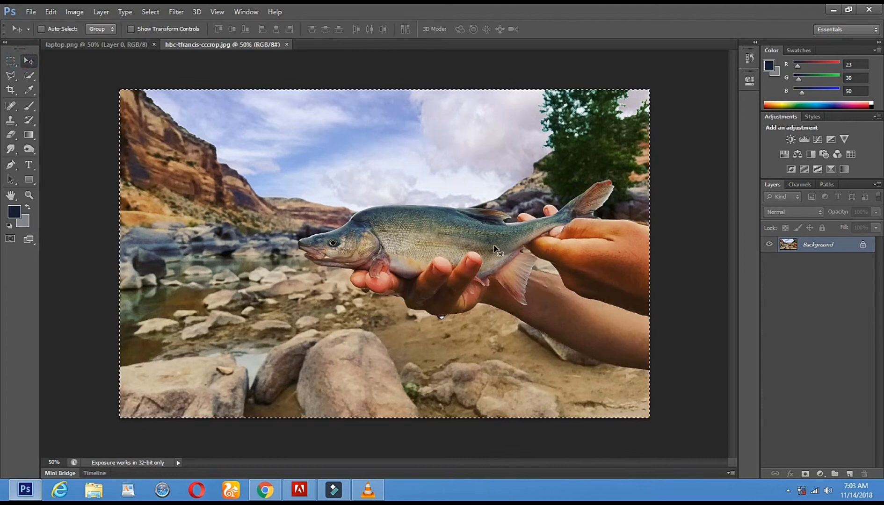
drag(443, 240, 80, 46)
drag(146, 93, 97, 47)
drag(106, 54, 361, 231)
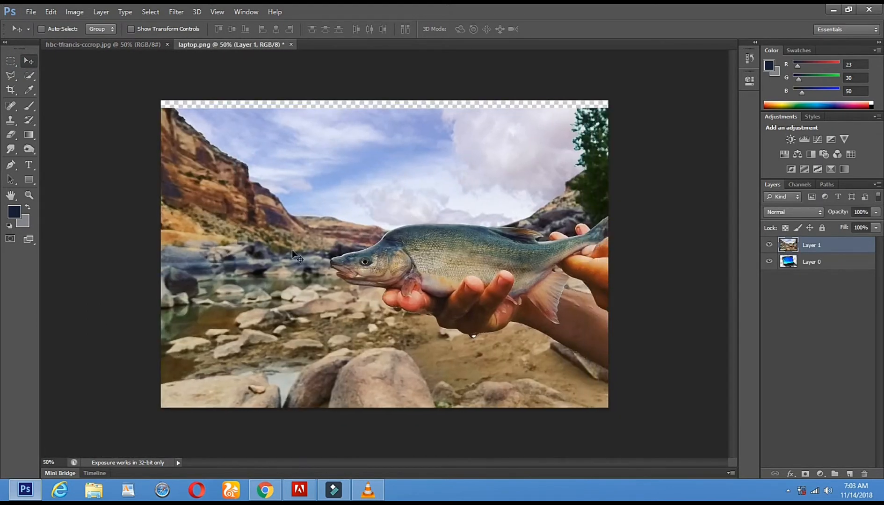
Step: Show transform controls, scale the fish photo to about 54.8% width and 64.7% height, place it over the laptop screen, and apply the transformation
click(131, 29)
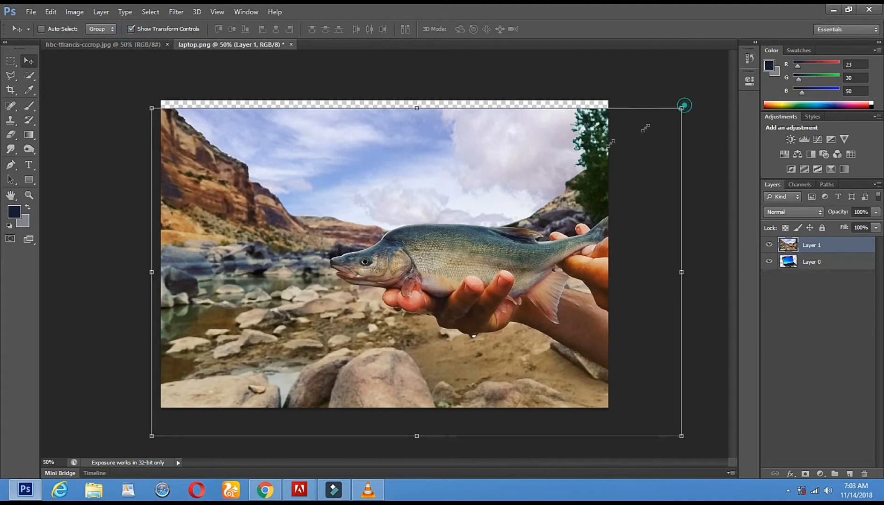
drag(682, 108, 442, 223)
drag(363, 283, 426, 197)
click(25, 63)
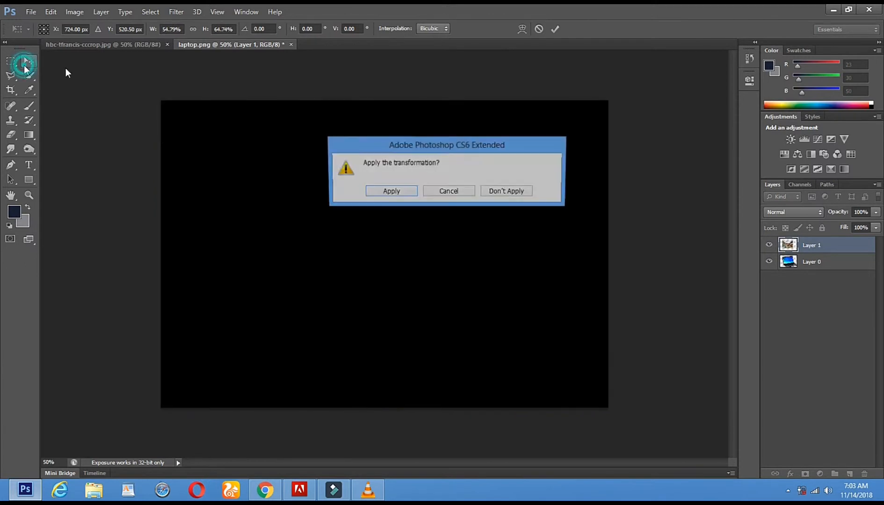
click(385, 190)
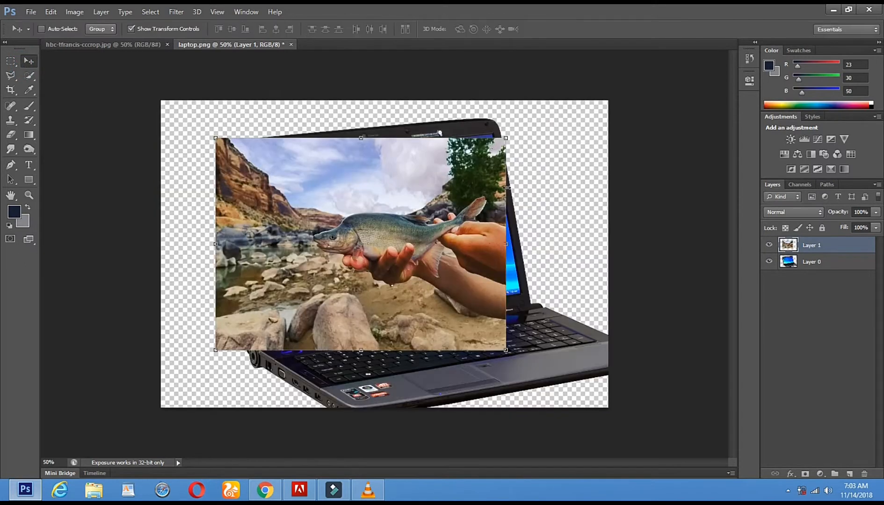
Step: Hide the fish photo layer, select the laptop layer, and extend the canvas above and to both sides of the laptop with the Crop tool
click(768, 246)
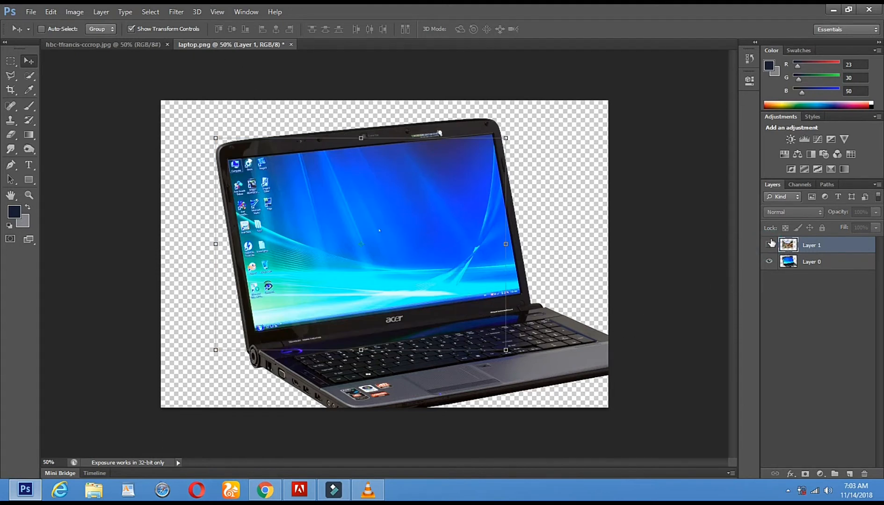
click(798, 261)
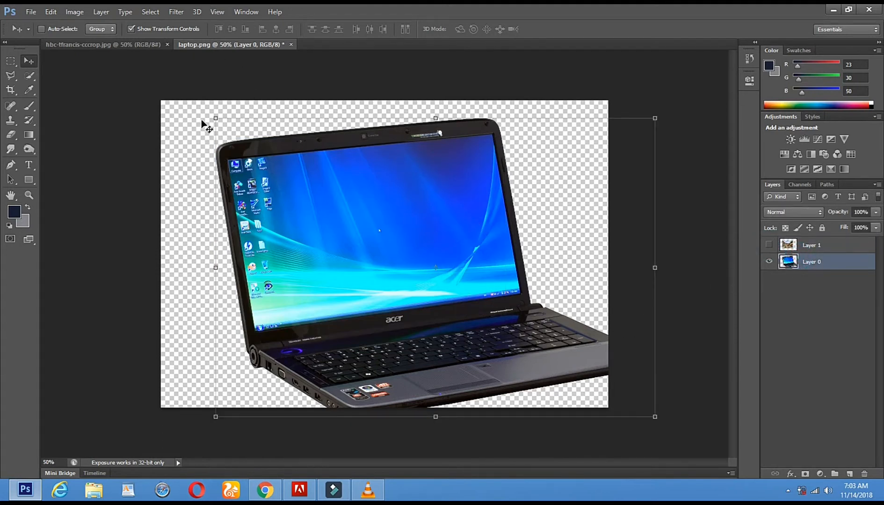
click(10, 89)
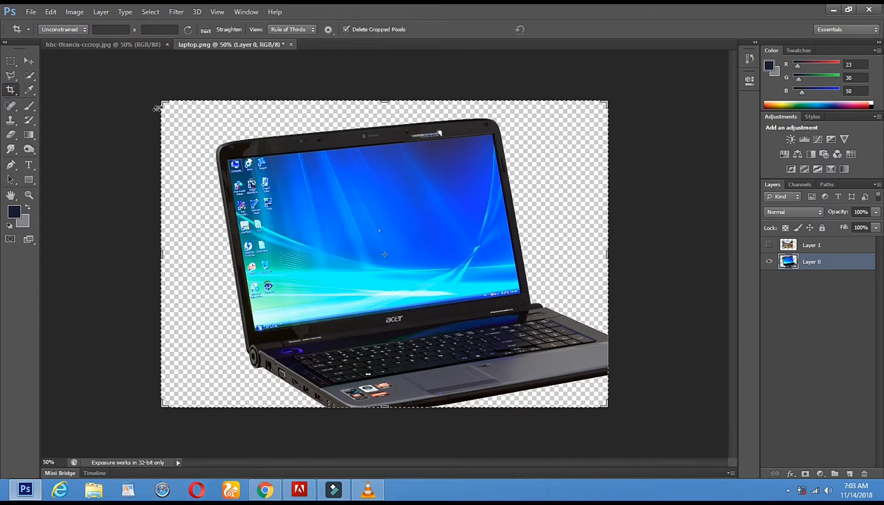
drag(148, 92, 92, 65)
drag(159, 97, 102, 62)
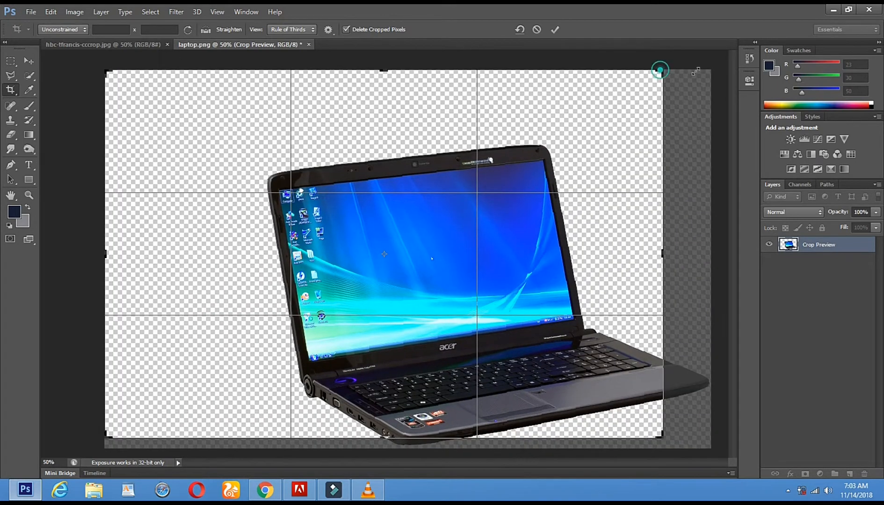
drag(695, 71, 722, 70)
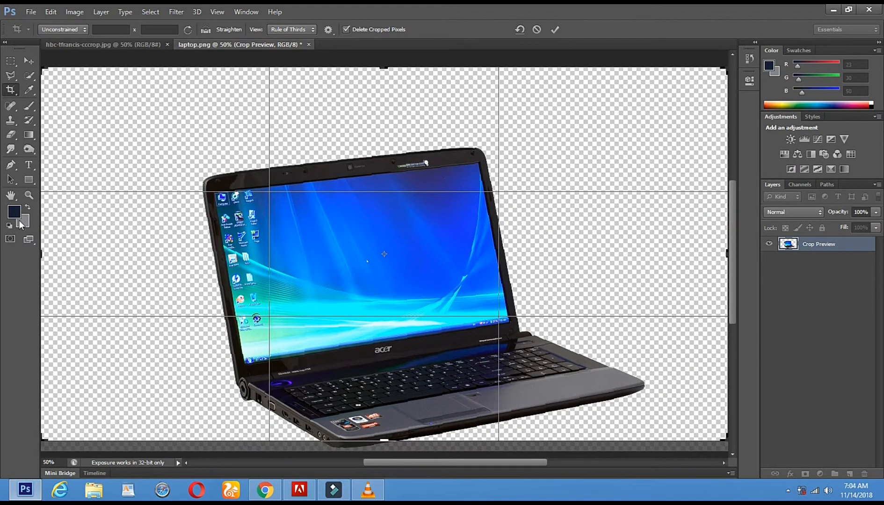
click(31, 195)
click(400, 193)
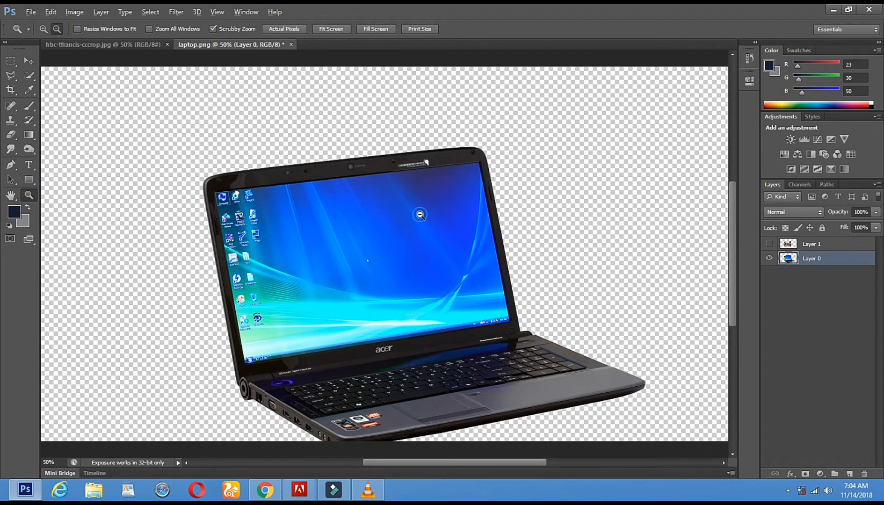
alt+click(420, 215)
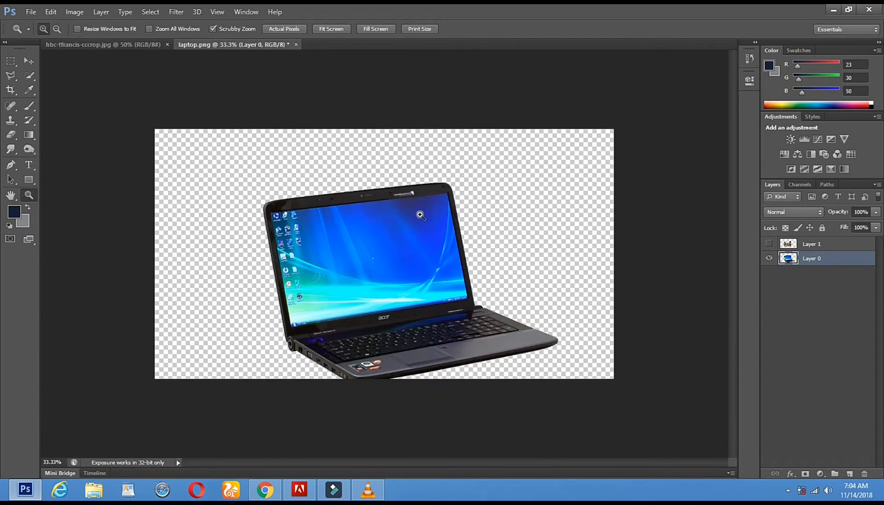
Step: Extend the canvas further above and to both sides of the laptop with the Crop tool, and apply the crop
click(12, 94)
mouse_move(614, 380)
mouse_down()
mouse_move(623, 406)
mouse_move(619, 377)
mouse_up()
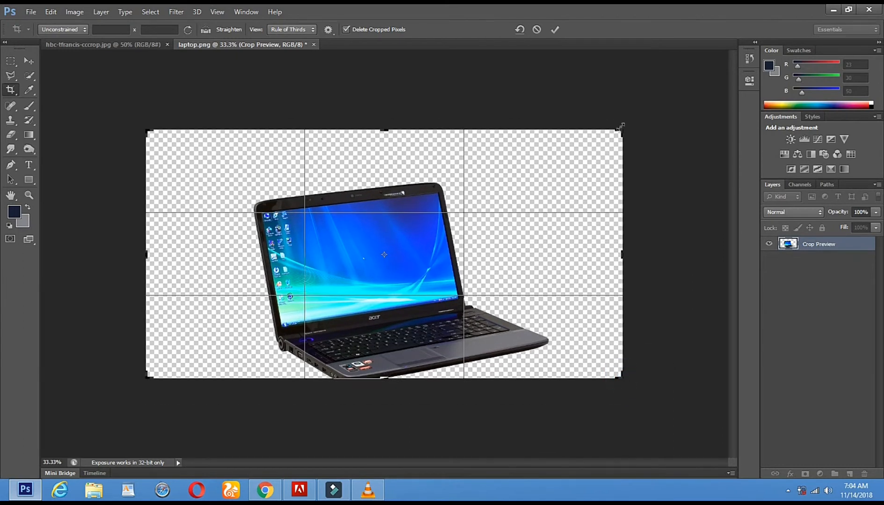
drag(621, 127, 630, 109)
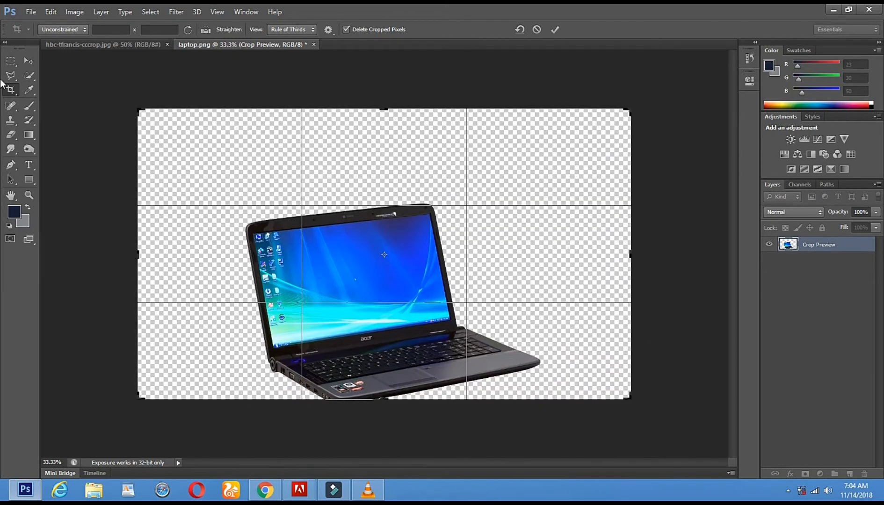
click(27, 60)
click(395, 189)
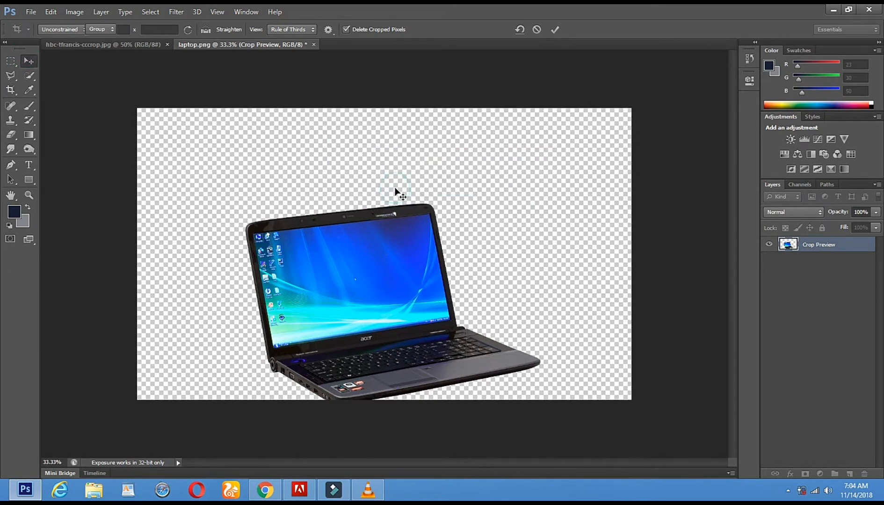
Step: Show the fish photo layer again and reposition it over the laptop screen
click(28, 195)
click(299, 275)
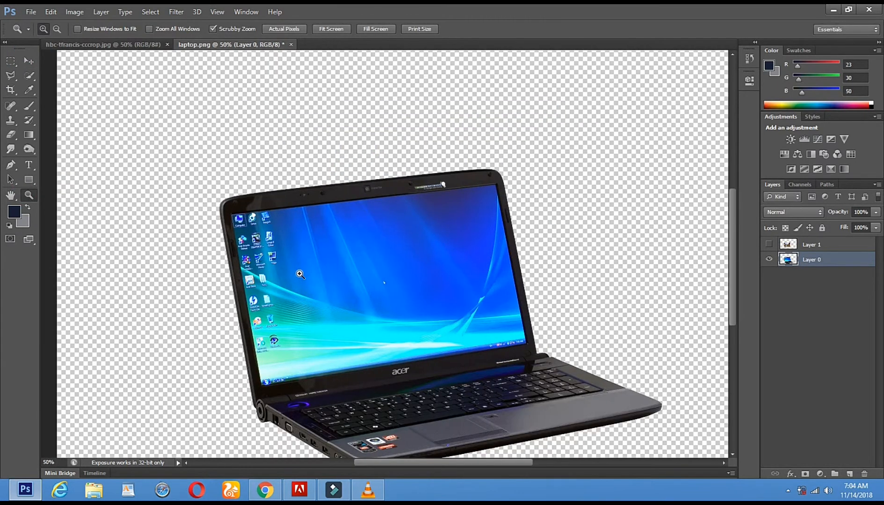
click(532, 253)
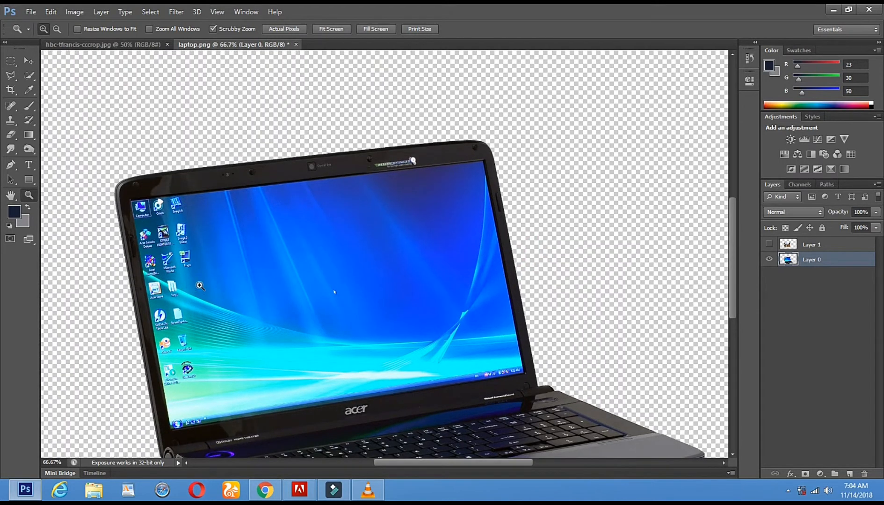
click(809, 244)
click(768, 244)
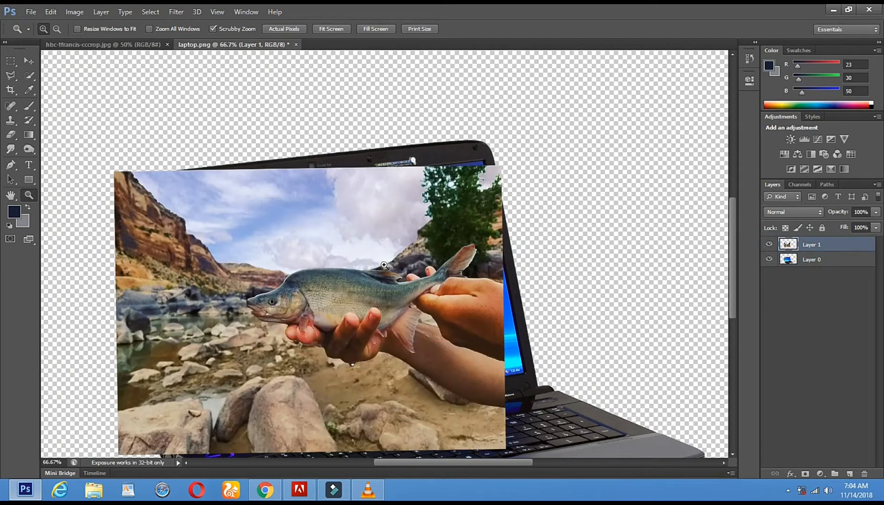
click(29, 61)
drag(299, 284, 331, 273)
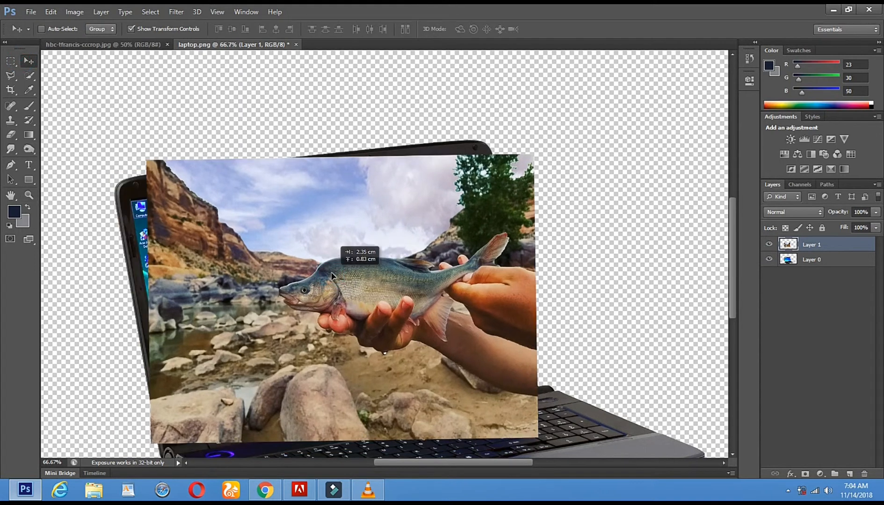
drag(360, 109, 348, 102)
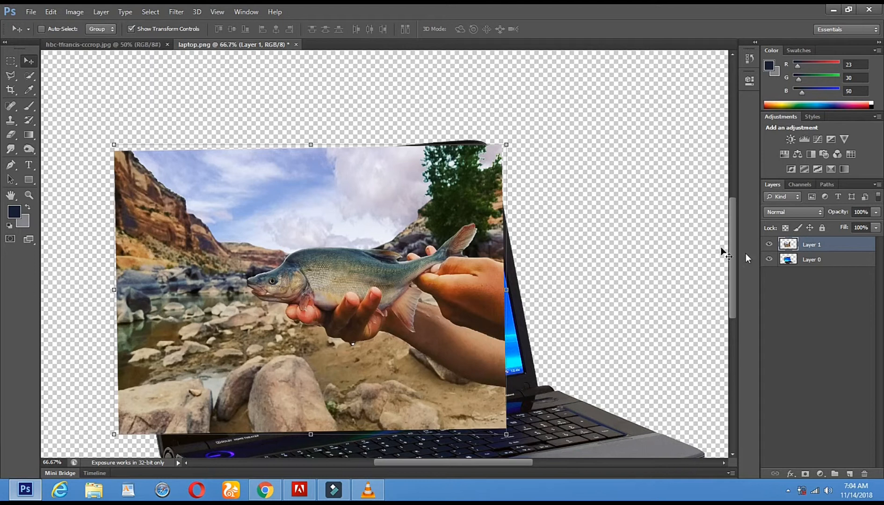
click(107, 136)
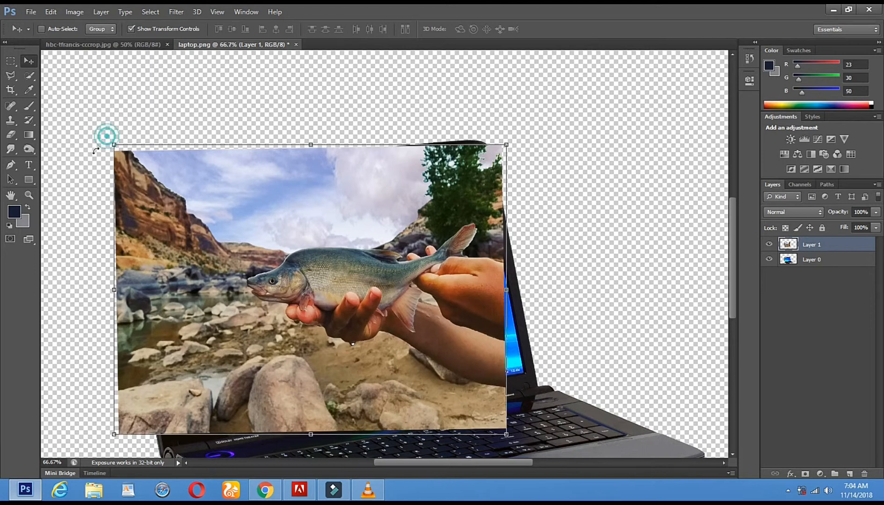
Step: Rotate the fish photo to about -4.07°, scale it to about 133.7% width and 121% height, and lower its layer opacity to 38%
drag(85, 187, 78, 135)
drag(500, 132, 623, 61)
drag(538, 129, 489, 140)
click(876, 213)
drag(840, 226, 840, 226)
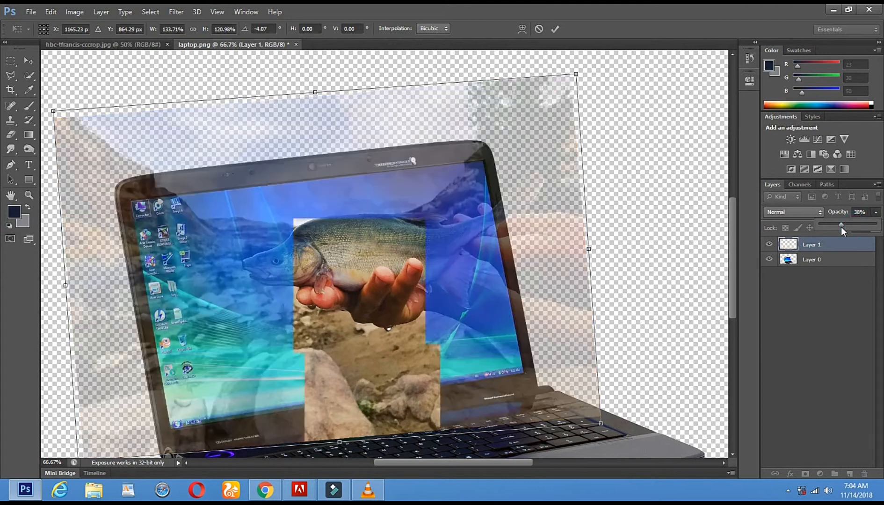
Step: Align the see-through fish photo with the laptop screen, rotate it to about -11.8°, and apply the transformation
click(311, 254)
drag(308, 254, 249, 262)
drag(514, 87, 482, 51)
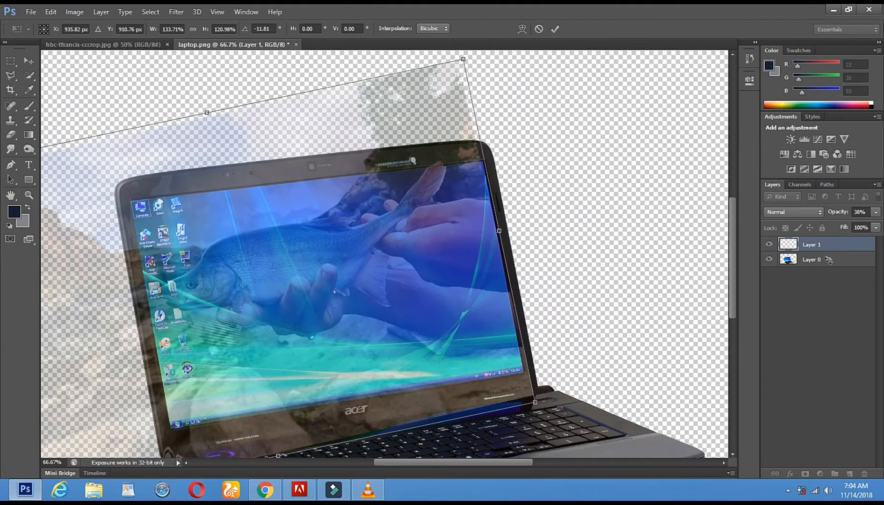
click(771, 242)
click(28, 60)
click(389, 191)
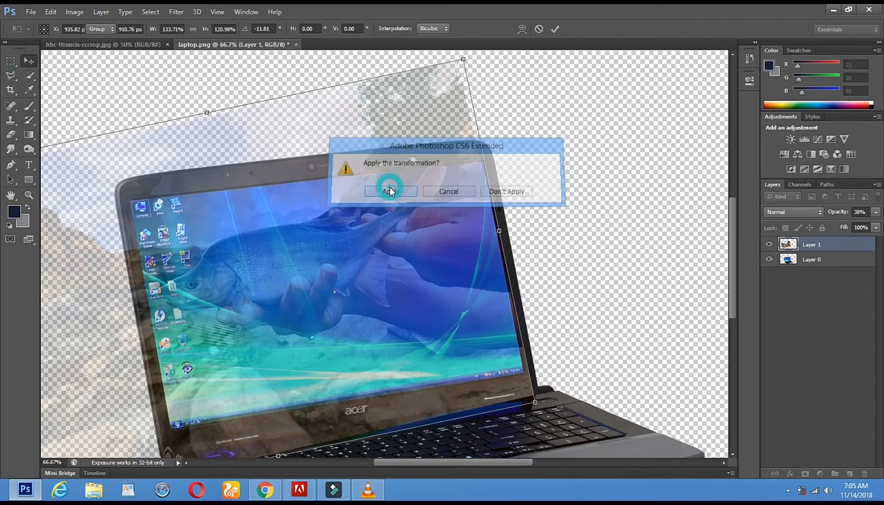
Step: Hide the fish photo layer, scale the laptop layer to about 102.5% width and 106.7% height, and apply the transformation
click(768, 244)
click(805, 259)
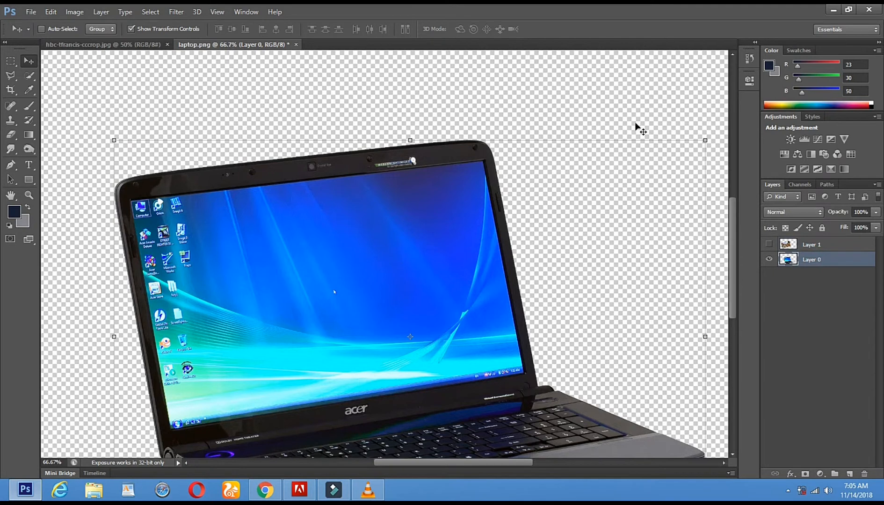
drag(112, 140, 98, 113)
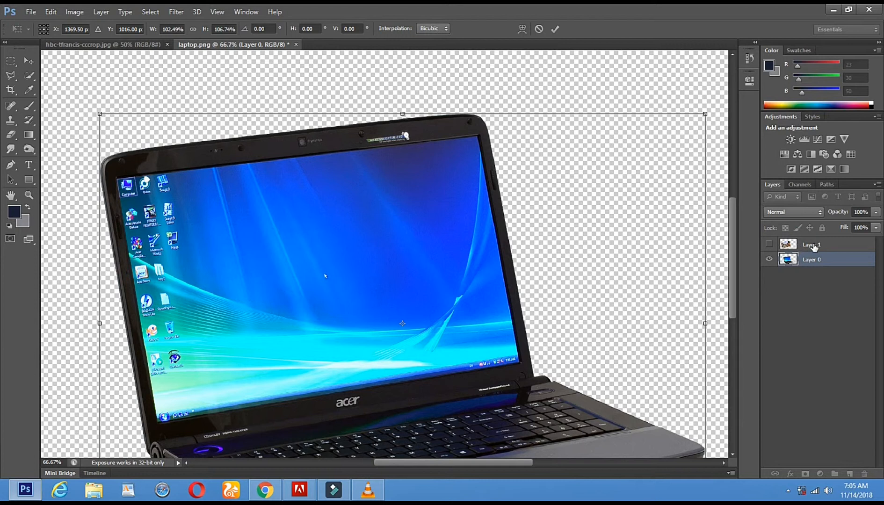
click(29, 61)
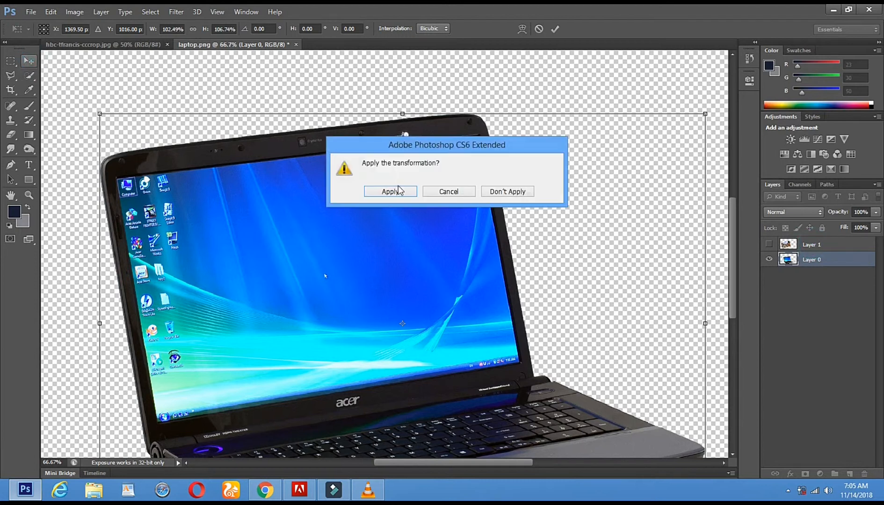
click(396, 190)
Step: Show the fish photo layer, scale it to about 132.6% width and 108% height, and position it to cover the laptop screen
click(816, 245)
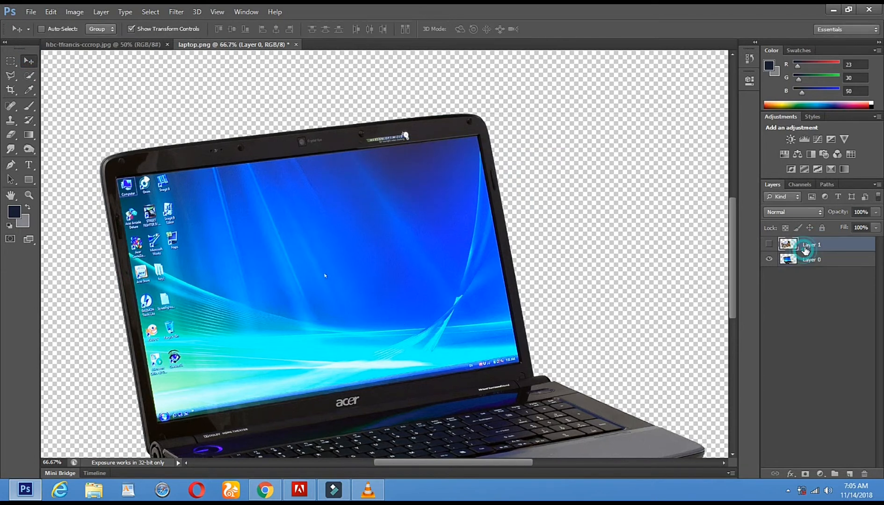
click(768, 245)
drag(335, 240, 258, 260)
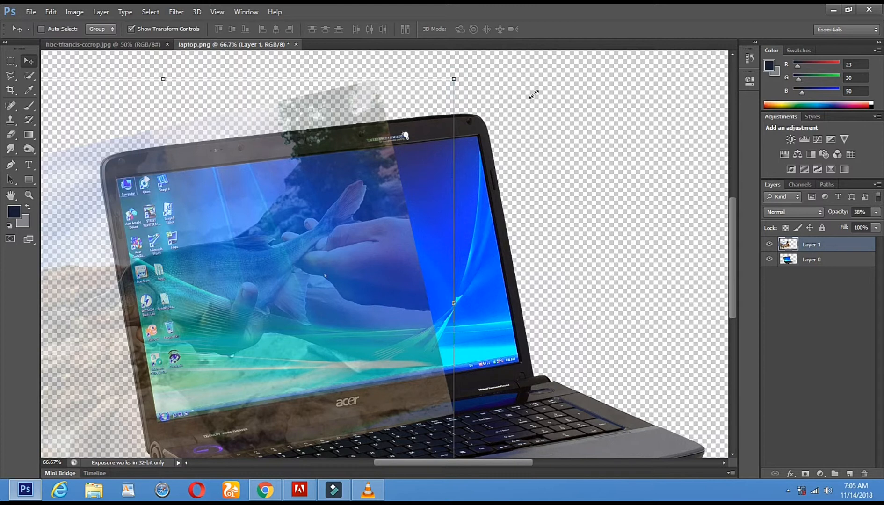
drag(548, 86, 574, 67)
drag(322, 200, 258, 210)
drag(500, 83, 564, 62)
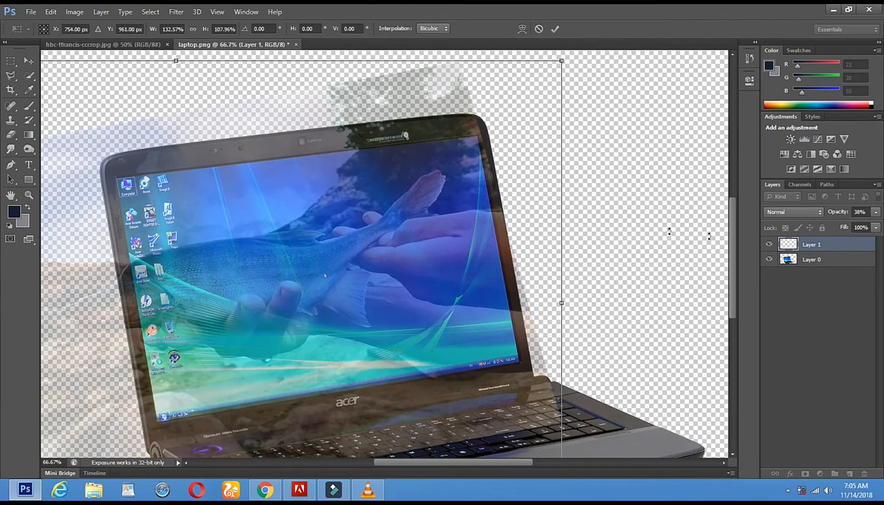
Step: Restore the fish photo layer's opacity to 100% and apply the pending transformation
click(876, 231)
click(874, 215)
drag(851, 227, 883, 221)
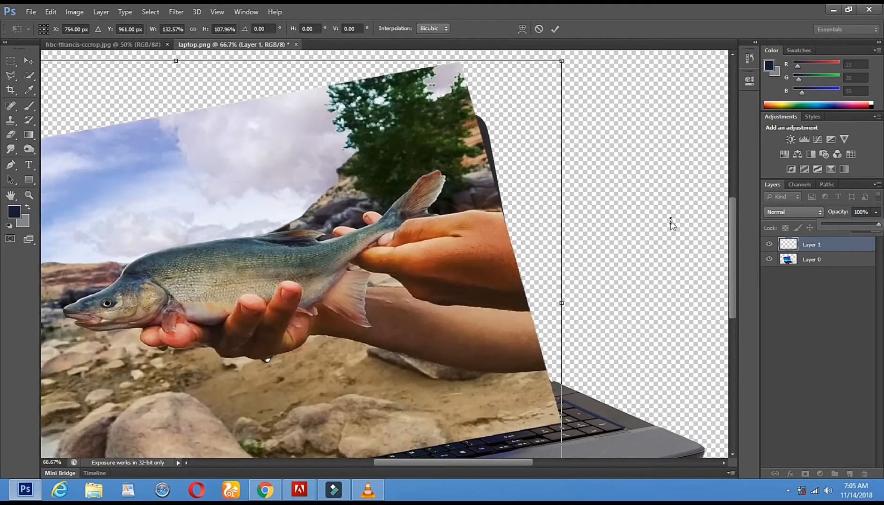
click(29, 195)
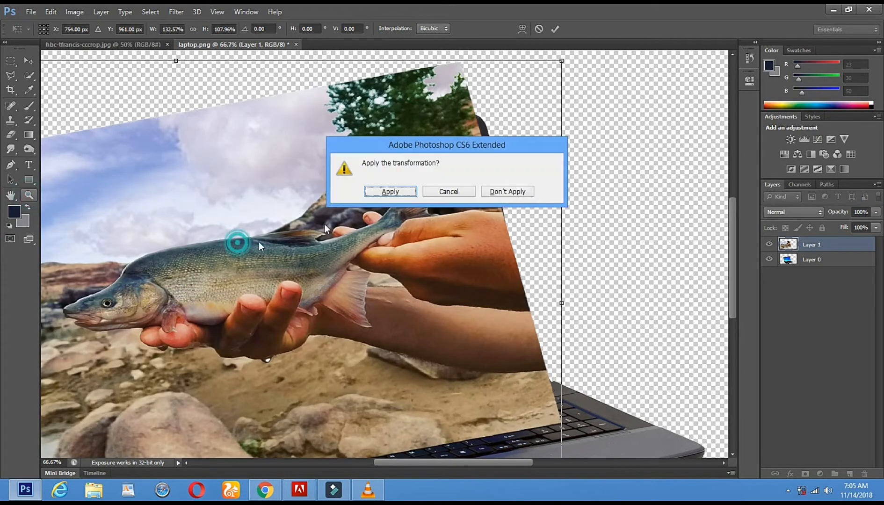
click(387, 192)
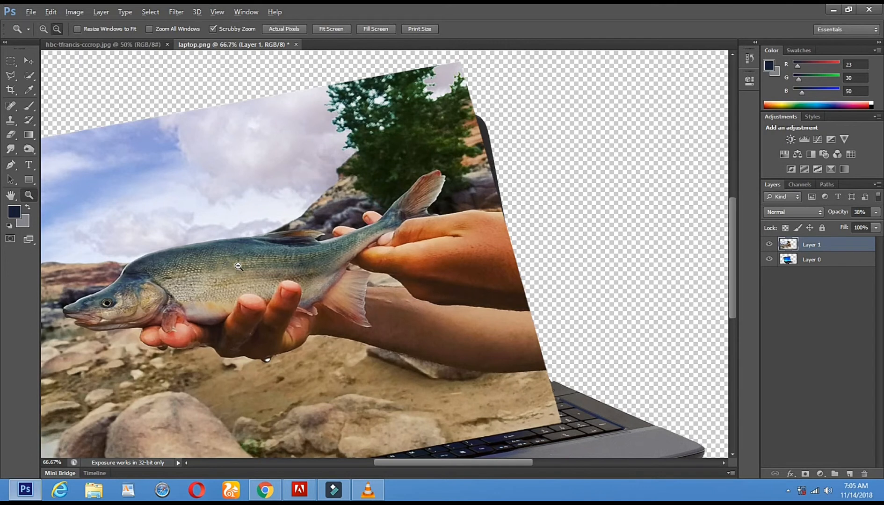
Step: Reduce the fish photo layer's fill to 44% so the laptop shows through
alt+click(239, 266)
alt+click(238, 265)
click(268, 247)
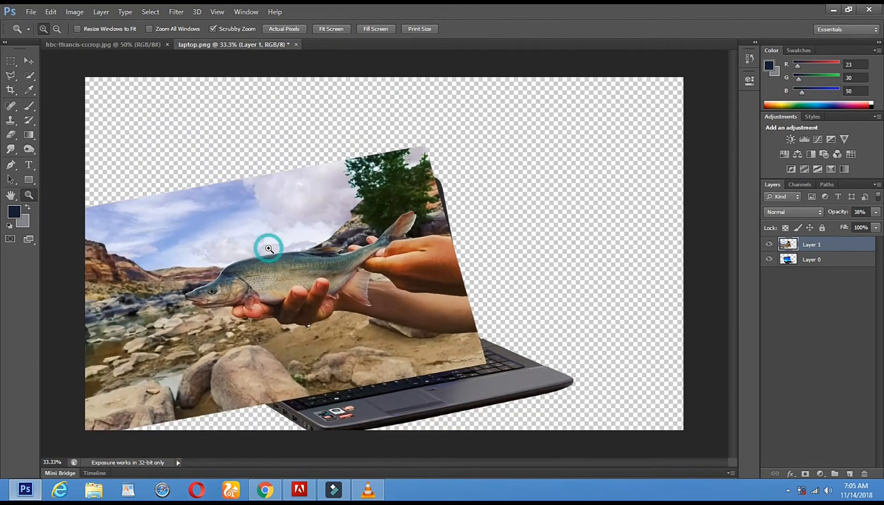
click(875, 227)
drag(866, 239, 844, 241)
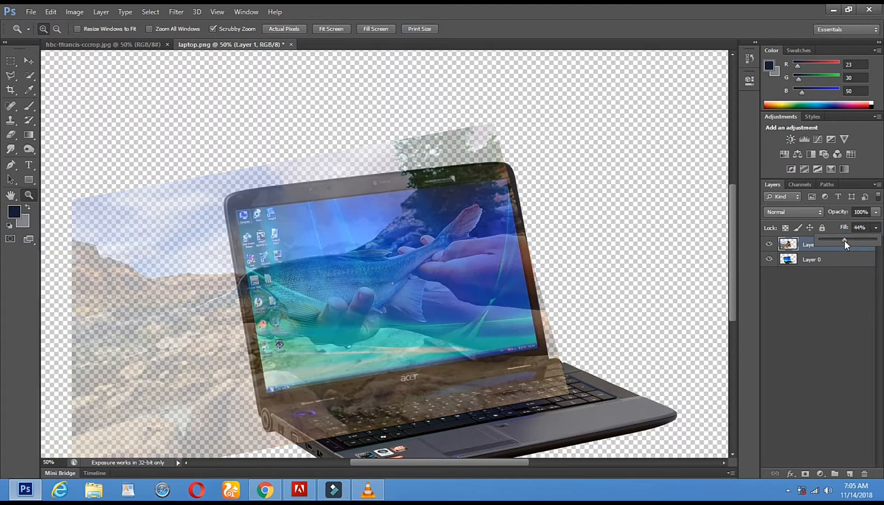
Step: Shift the fish photo over the laptop screen and scale it to about 113.7% width and 104.4% height
click(29, 60)
mouse_move(421, 253)
mouse_down()
mouse_move(391, 252)
mouse_move(406, 251)
mouse_up()
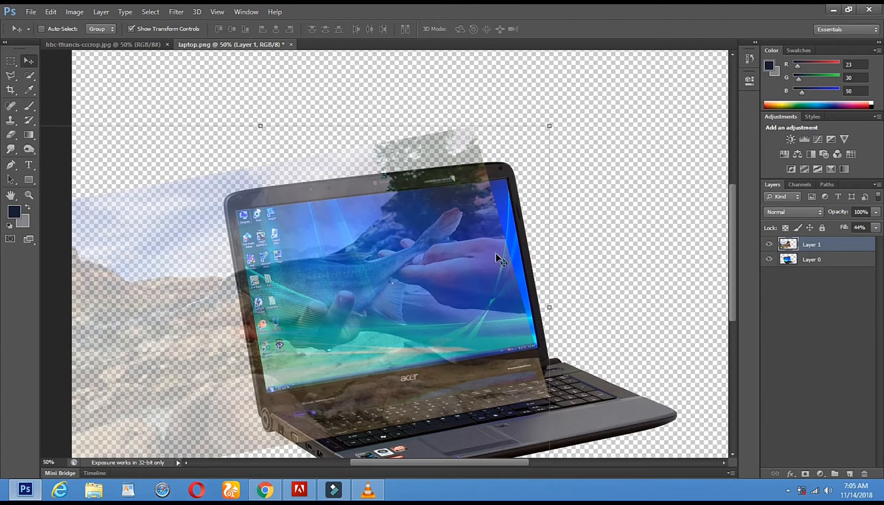
click(549, 124)
drag(597, 114, 599, 115)
drag(466, 191, 438, 206)
drag(575, 123, 598, 118)
drag(491, 198, 466, 202)
drag(490, 236, 489, 237)
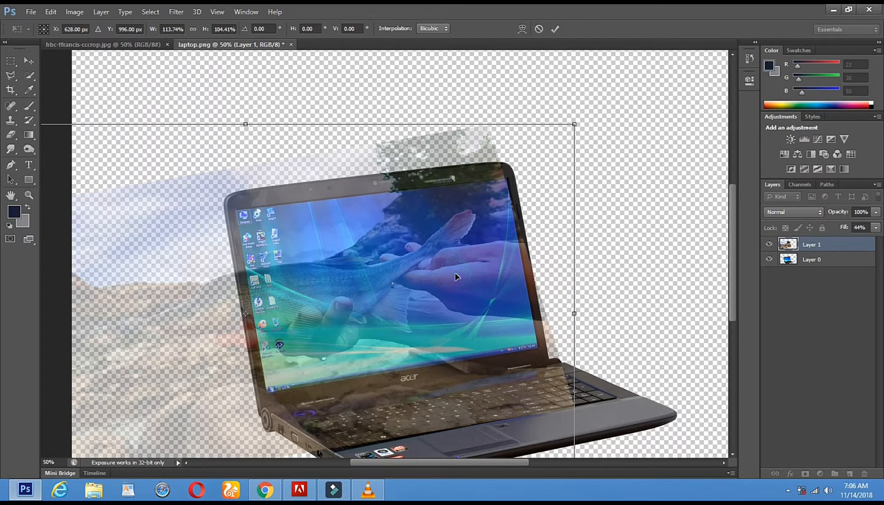
Step: Set the fish photo layer's fill back to 100% and apply the transformation
click(878, 230)
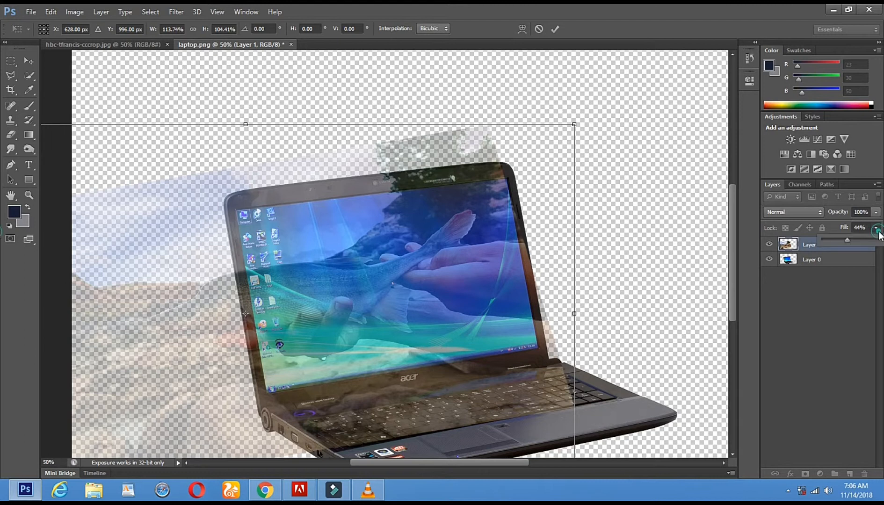
drag(849, 240, 880, 239)
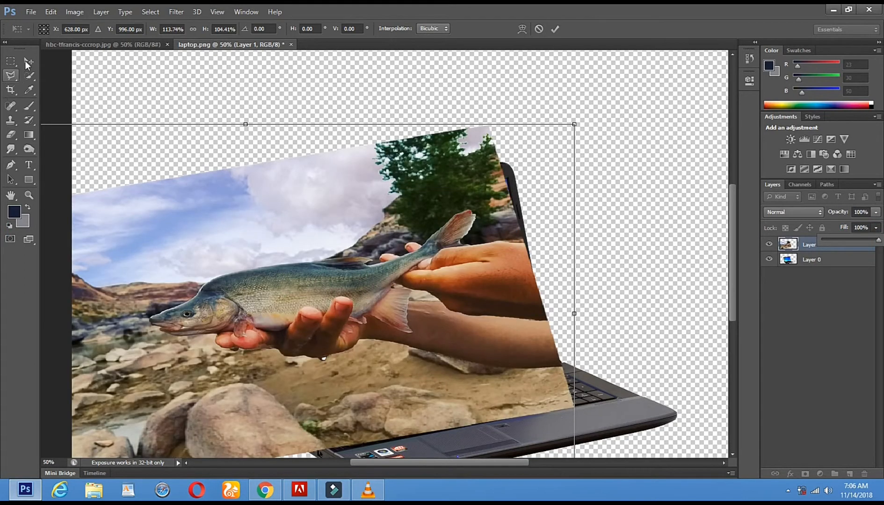
click(27, 60)
click(396, 192)
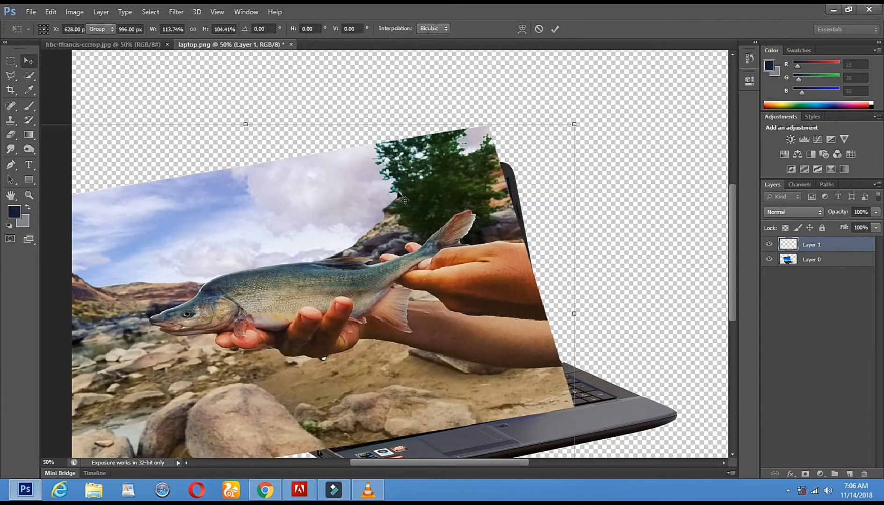
Step: Turn off the Move tool's transform controls for the fish photo layer
key(z)
alt+click(267, 254)
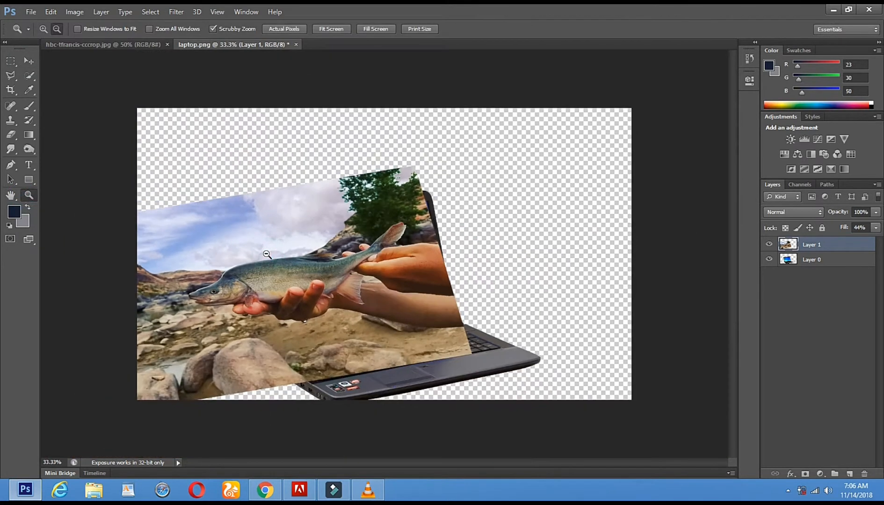
click(262, 233)
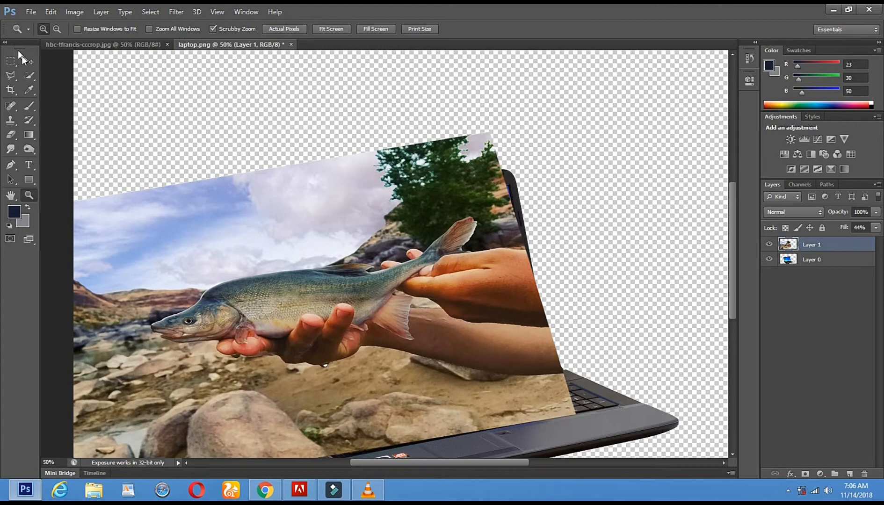
click(28, 61)
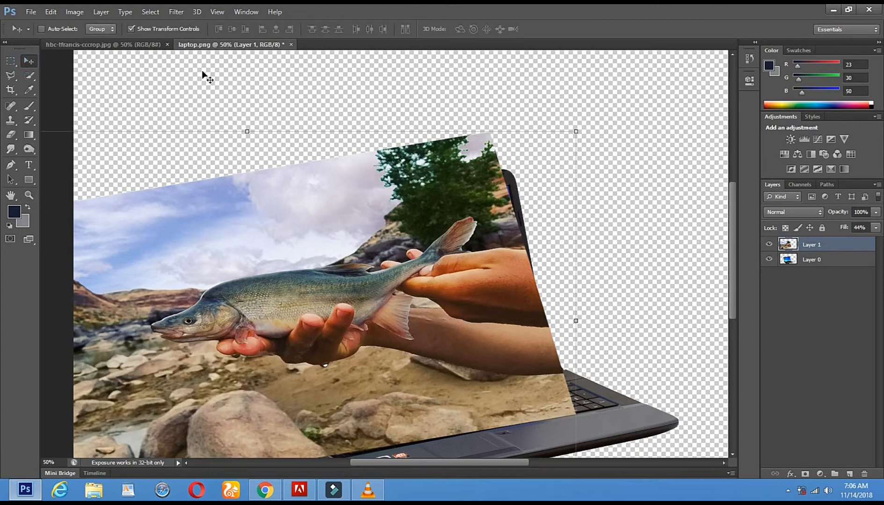
click(131, 29)
Step: Duplicate the fish photo layer within laptop.png, name the copy 123456, and select it
right_click(806, 243)
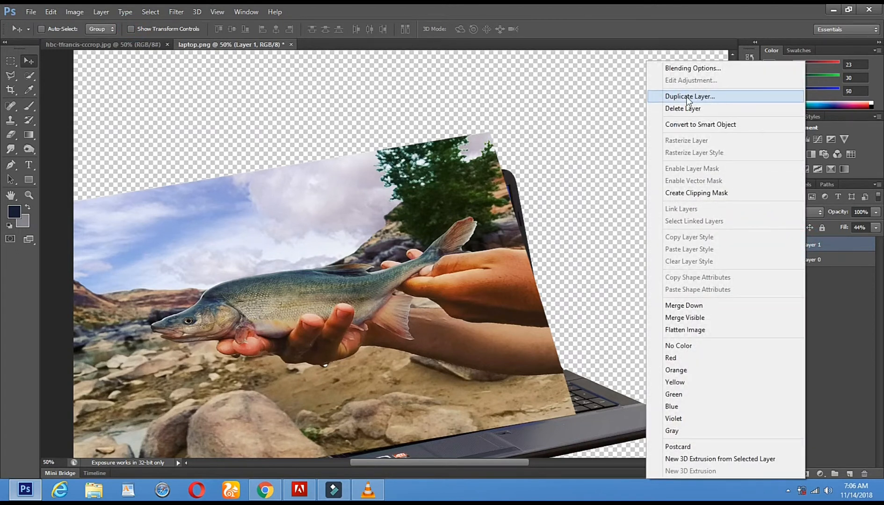
click(686, 96)
click(424, 170)
click(436, 163)
drag(462, 165, 297, 162)
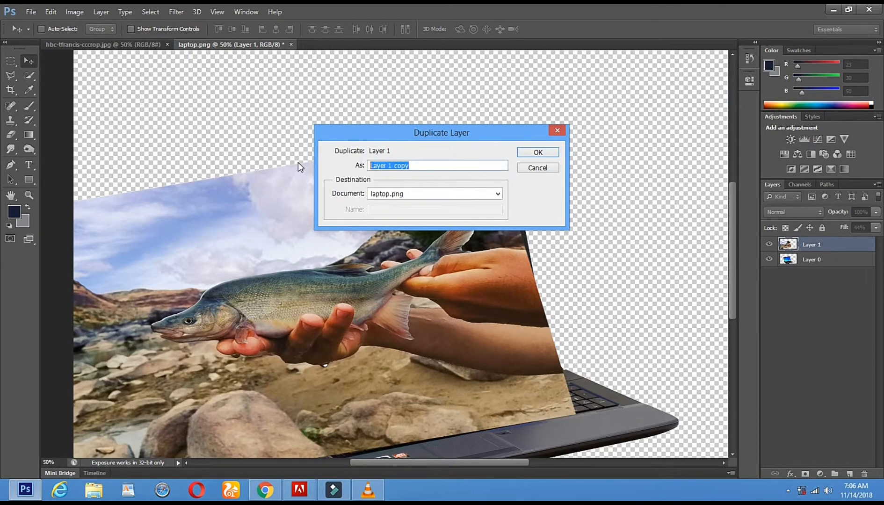
key(BackSpace)
text(C)
double_click(373, 169)
click(536, 155)
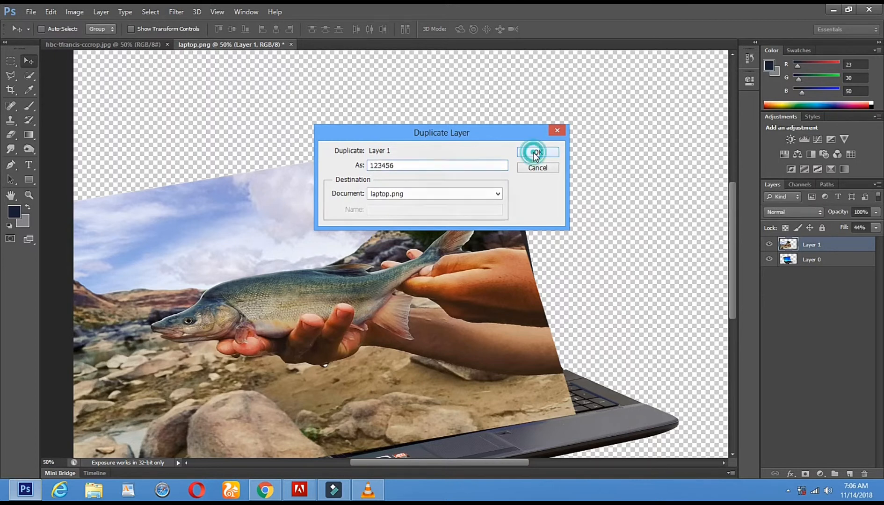
click(819, 245)
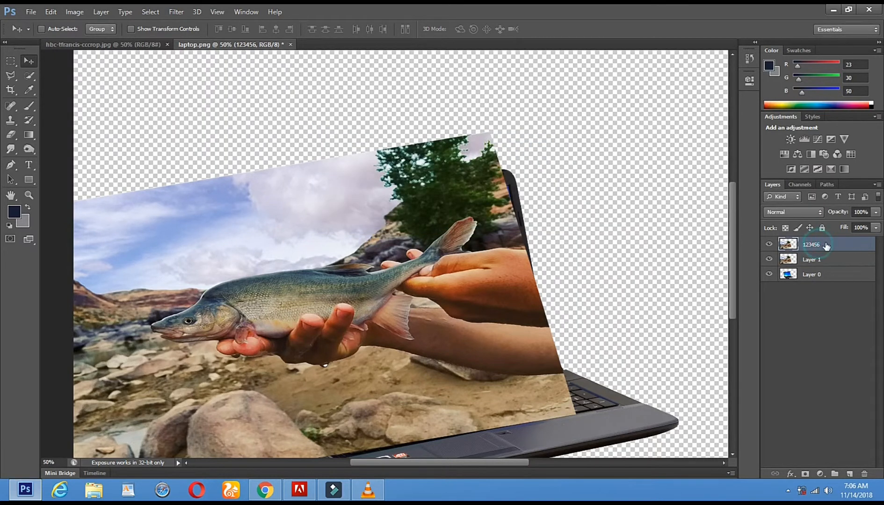
Step: Hide the 123456 layer and Layer 1, and select Layer 0 with the laptop
click(769, 245)
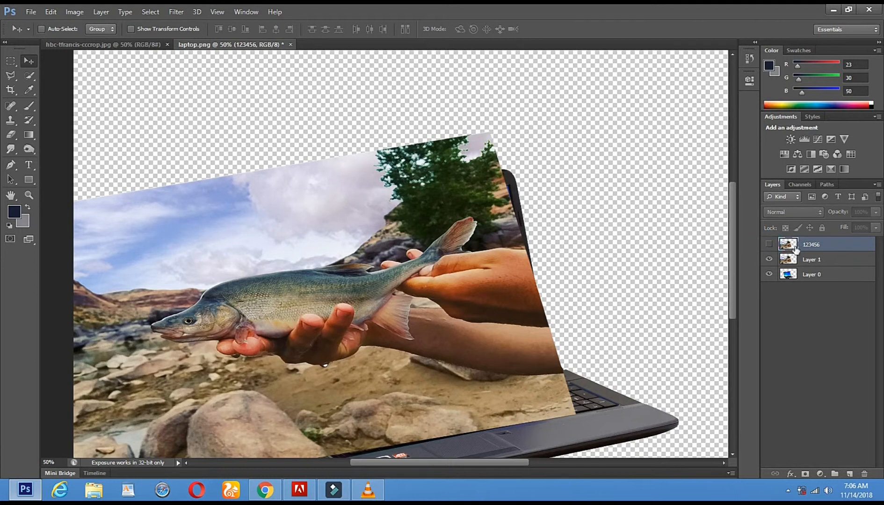
click(801, 260)
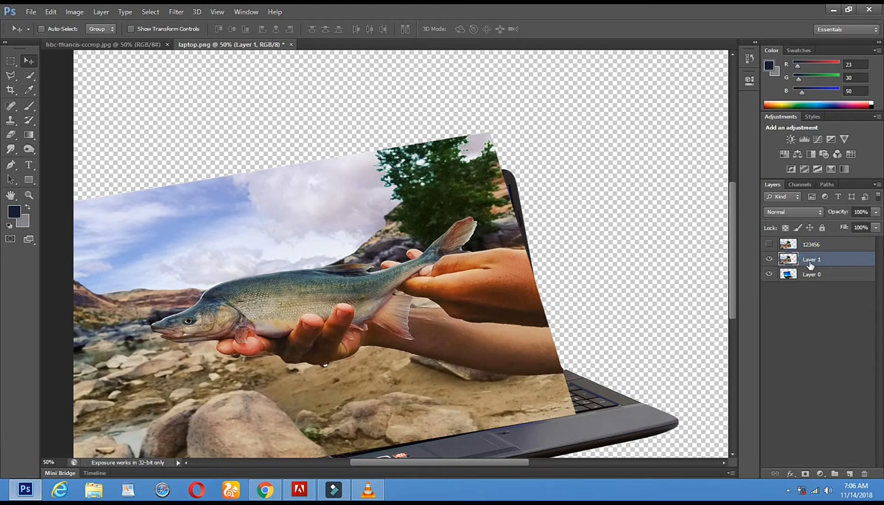
click(769, 260)
click(810, 274)
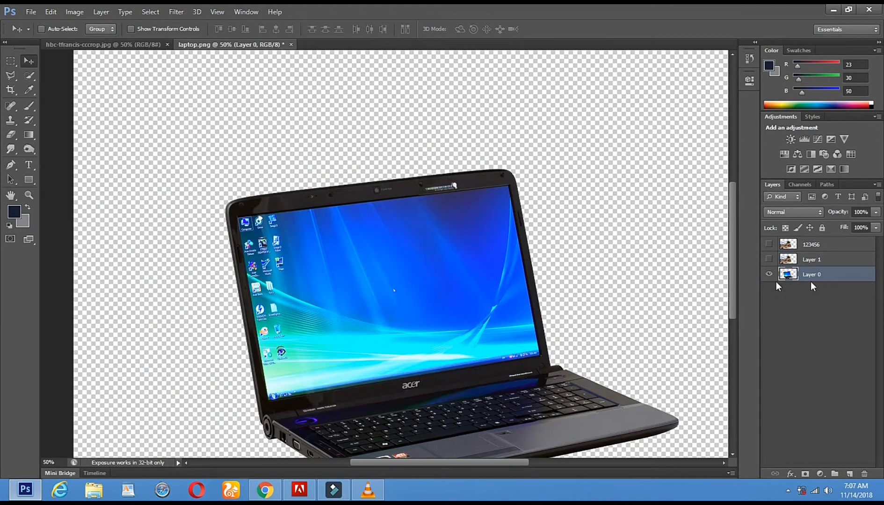
Step: Erase a strip of wallpaper along the upper edge of the laptop screen on Layer 0 with a 96 px Eraser
click(28, 195)
click(326, 243)
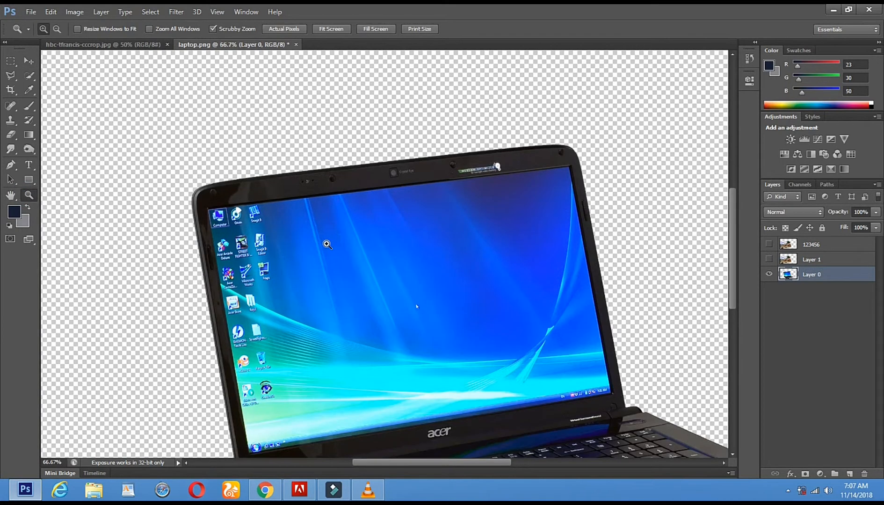
click(14, 135)
right_click(325, 265)
click(388, 294)
click(256, 236)
click(255, 237)
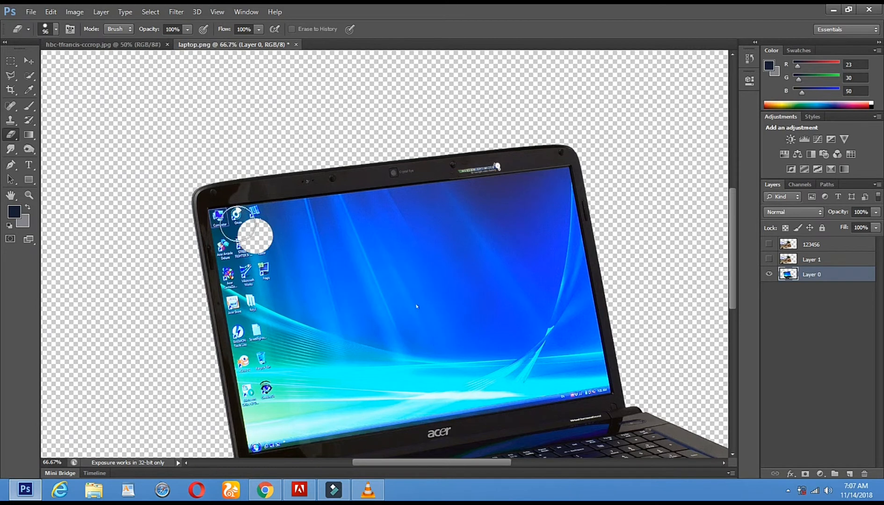
click(237, 224)
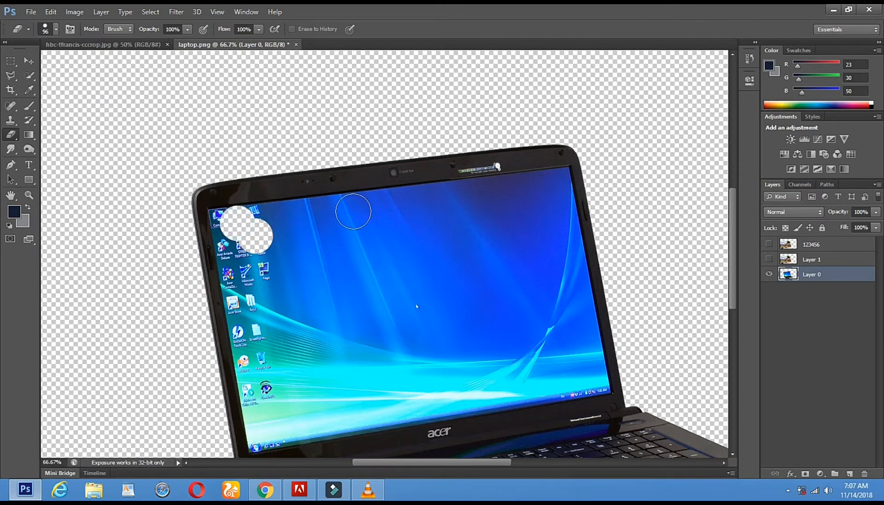
shift+click(351, 209)
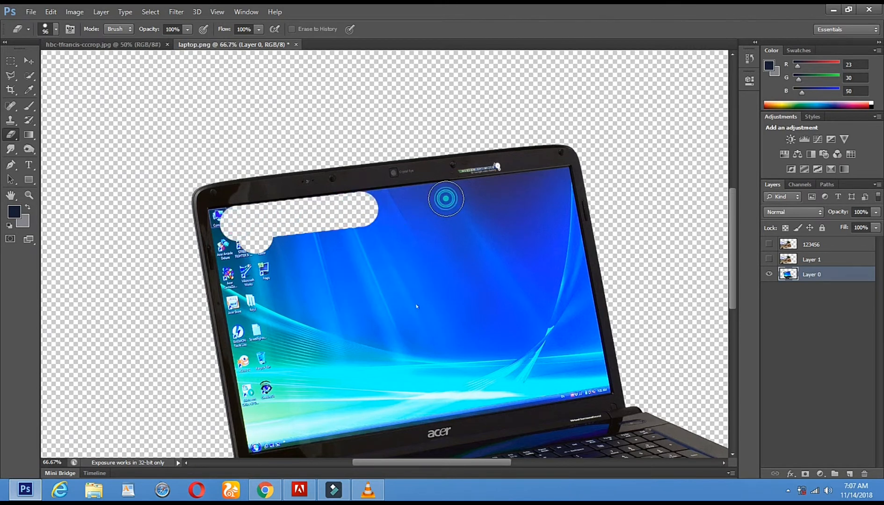
shift+click(438, 200)
Step: Remove the large blue areas and a few lower patches of the laptop's wallpaper with the Magic Eraser Tool
right_click(11, 135)
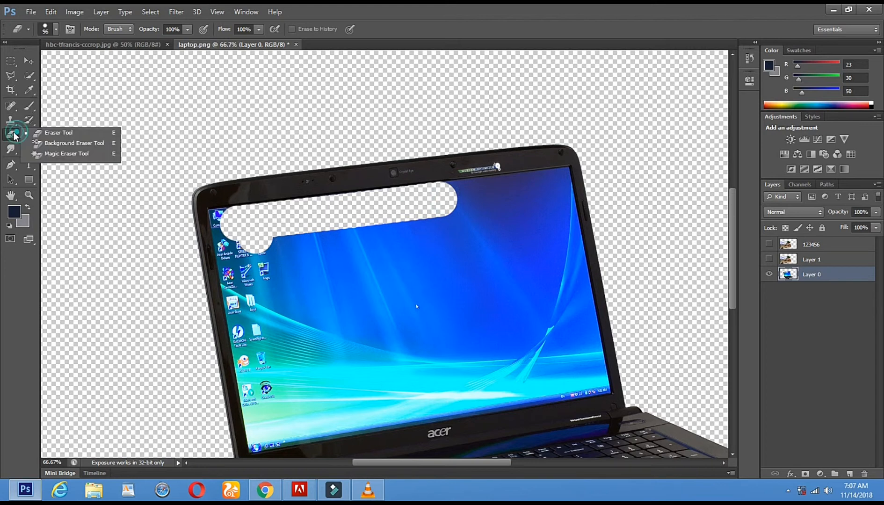
click(64, 154)
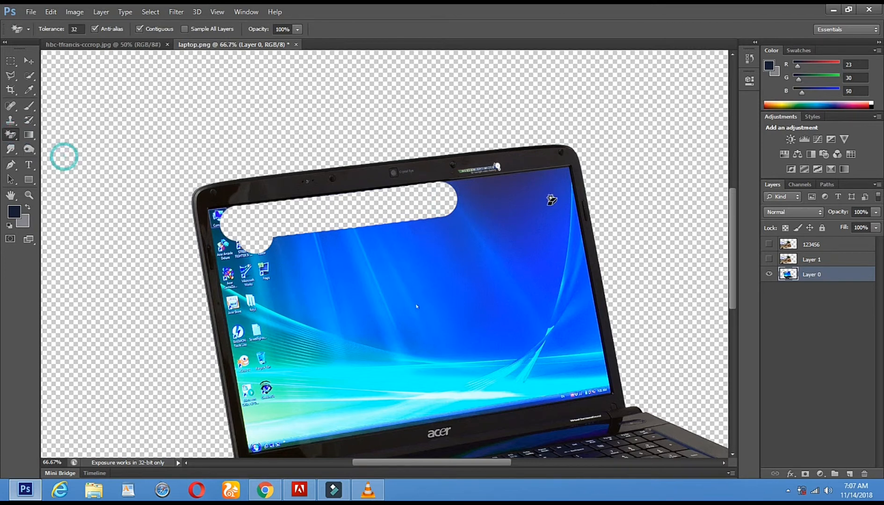
click(538, 212)
click(505, 280)
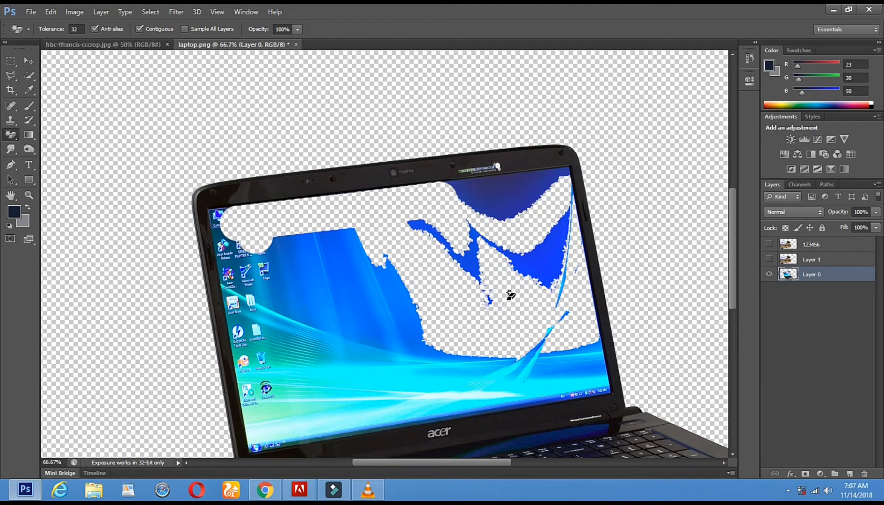
click(585, 369)
click(296, 355)
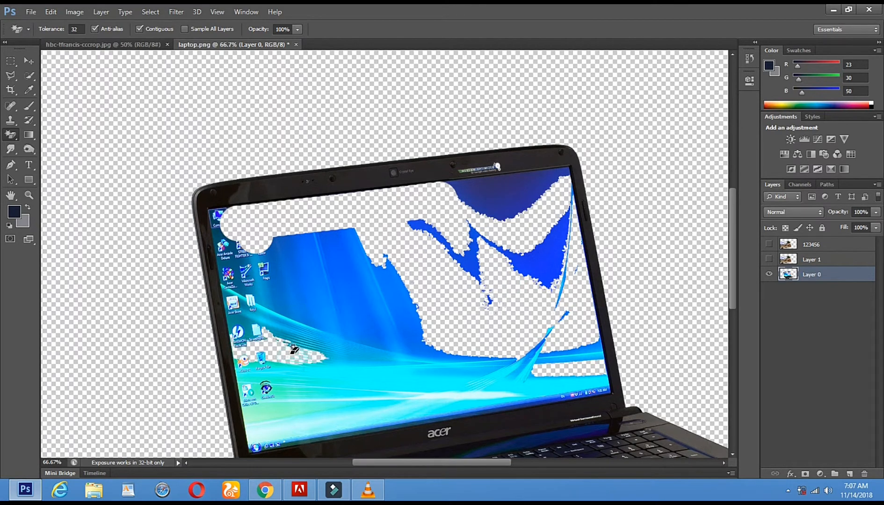
click(289, 287)
click(344, 277)
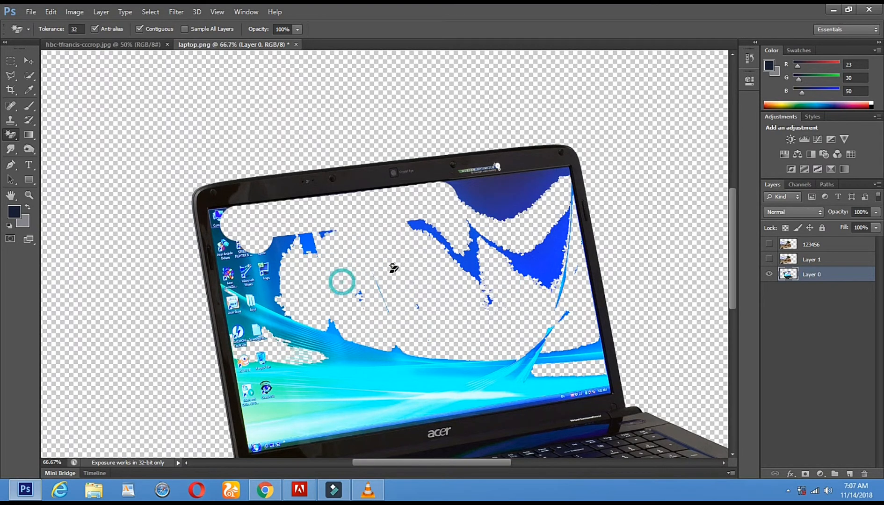
click(512, 196)
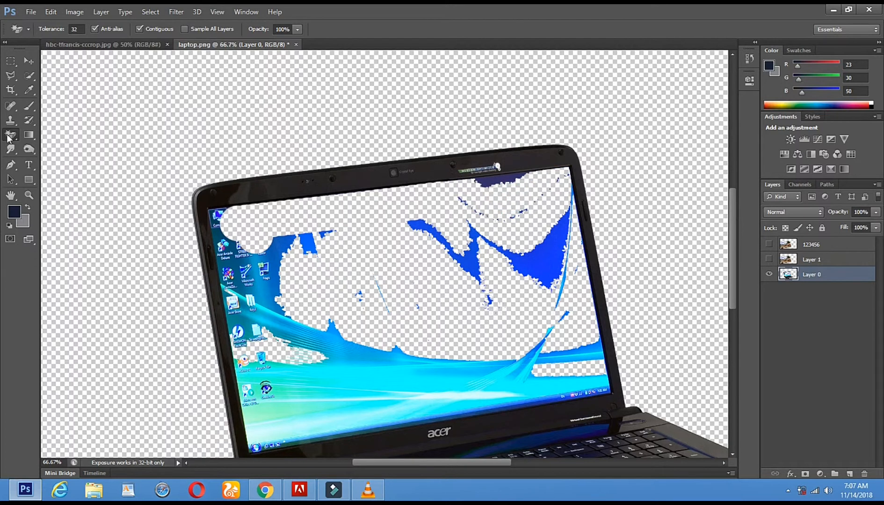
Step: Erase the desktop icons and wallpaper down the left side of the laptop screen with a 112 px Eraser
right_click(8, 136)
click(54, 135)
right_click(340, 293)
drag(409, 318, 411, 318)
click(233, 231)
mouse_move(233, 231)
mouse_down()
mouse_move(263, 387)
mouse_move(256, 396)
mouse_up()
drag(268, 431, 289, 423)
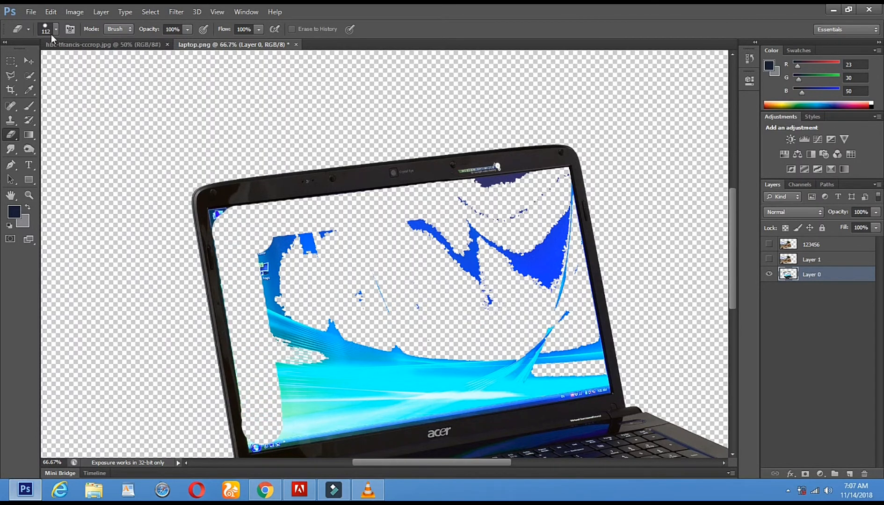
click(74, 11)
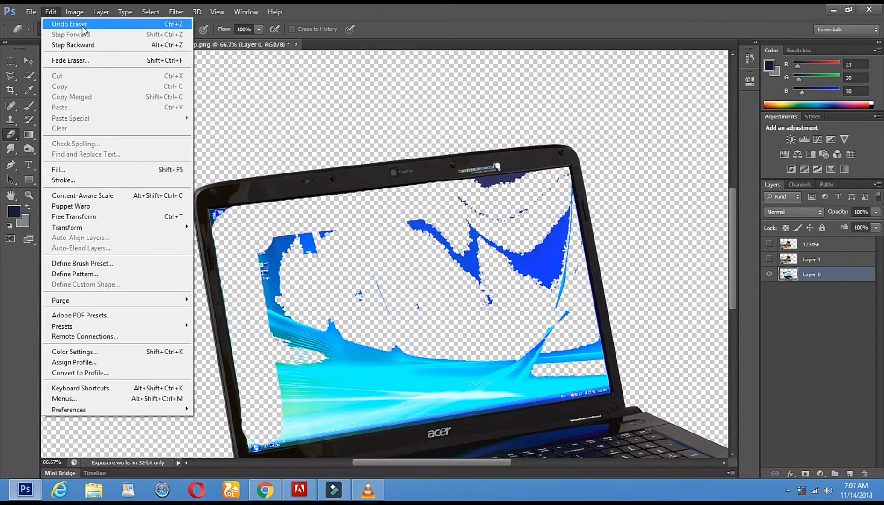
click(173, 25)
Step: Erase the wallpaper remnants beside the cleared left side and the blue patches in the screen's upper middle
click(270, 411)
mouse_move(284, 308)
mouse_down()
mouse_move(271, 250)
mouse_move(355, 241)
mouse_move(270, 276)
mouse_move(304, 288)
mouse_move(396, 288)
mouse_move(363, 296)
mouse_up()
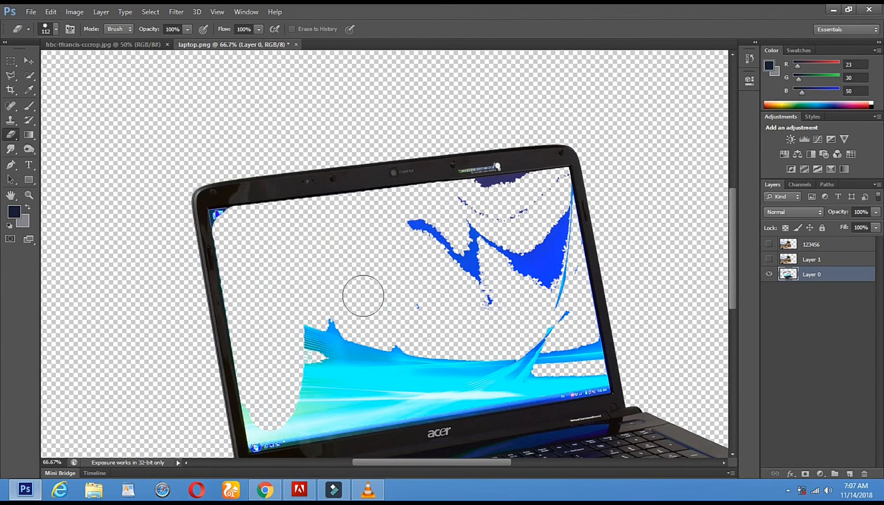
click(464, 232)
mouse_move(463, 232)
mouse_down()
mouse_move(484, 296)
mouse_move(509, 244)
mouse_move(422, 248)
mouse_move(488, 234)
mouse_move(489, 248)
mouse_move(476, 218)
mouse_up()
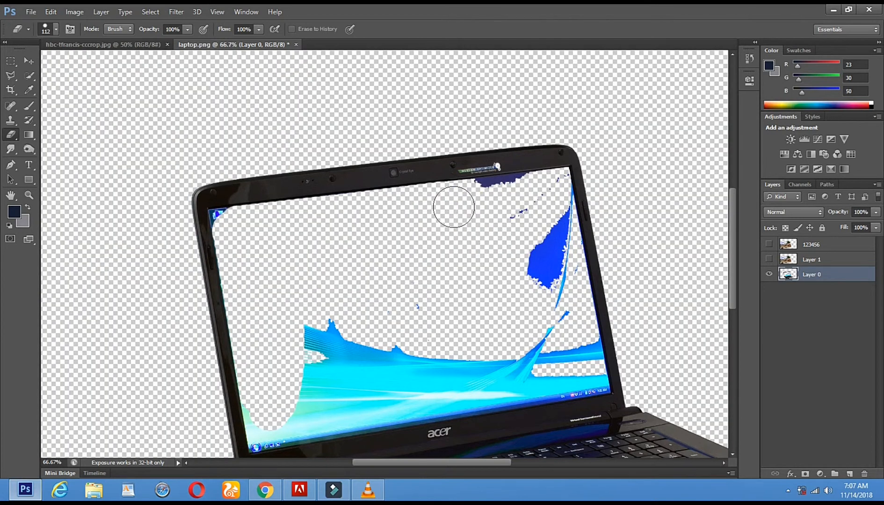
Step: Erase the wallpaper at the upper-right corner and down the right edge of the laptop screen in straight strokes
shift+click(550, 190)
mouse_move(549, 198)
mouse_down()
mouse_move(557, 283)
mouse_move(550, 197)
mouse_up()
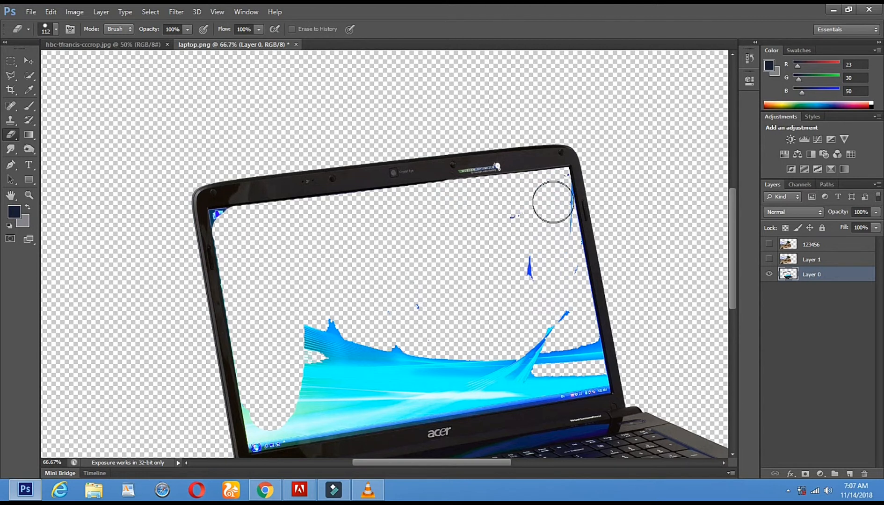
shift+click(570, 296)
shift+click(587, 368)
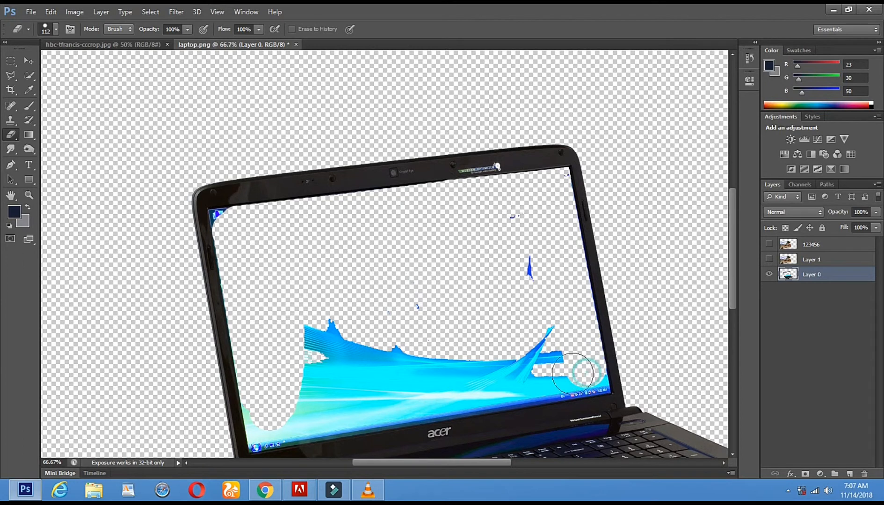
Step: Erase the wallpaper along the lower edge of the laptop screen with straight eraser strokes
shift+click(480, 387)
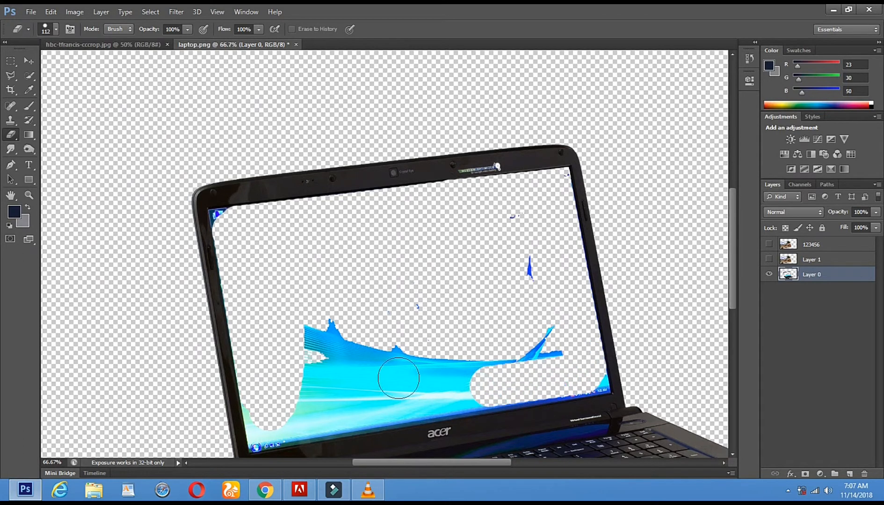
shift+click(293, 423)
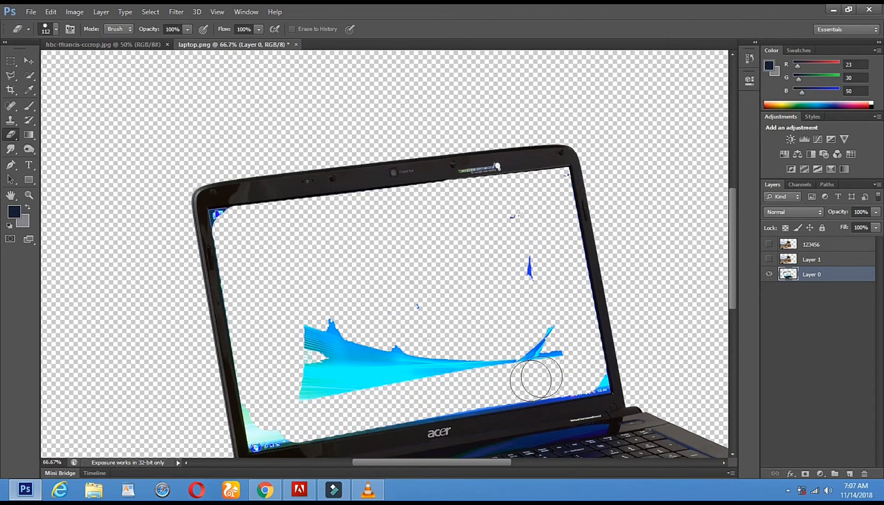
shift+click(563, 378)
shift+click(578, 375)
shift+click(510, 378)
Step: Erase the remaining cyan and blue wallpaper patches from the middle of the laptop screen
drag(360, 383, 313, 368)
mouse_move(339, 331)
mouse_down()
mouse_move(299, 388)
mouse_move(304, 329)
mouse_up()
drag(480, 352, 353, 338)
click(357, 361)
drag(538, 353, 558, 340)
click(532, 270)
Step: Reduce the Eraser to 22 px and clear the wallpaper from the laptop screen's upper-left corner
drag(282, 266, 390, 187)
right_click(439, 188)
click(466, 214)
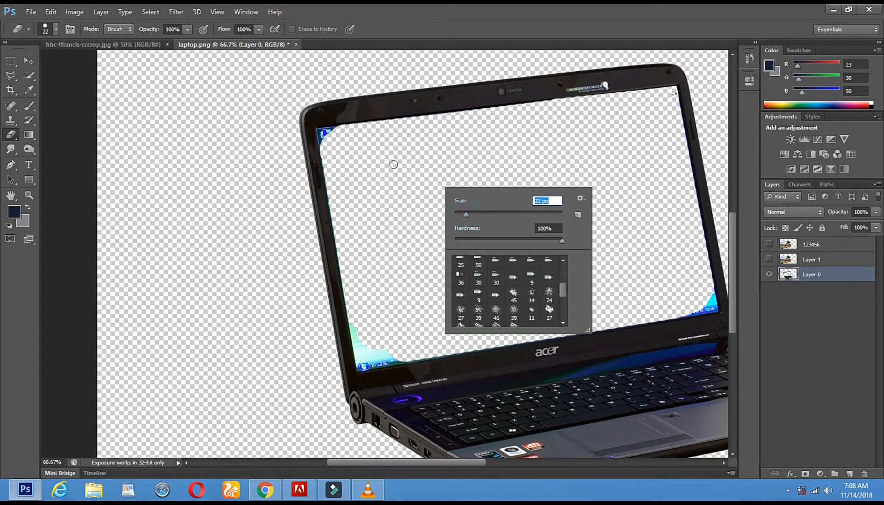
click(348, 127)
click(321, 133)
shift+click(324, 156)
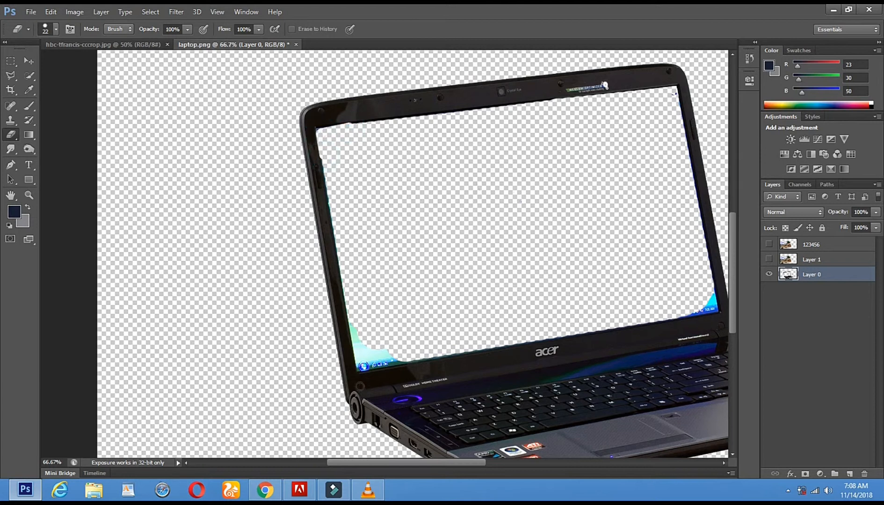
Step: Erase the wallpaper remnants in the laptop screen's lower-left corner with straight strokes
click(349, 307)
shift+click(362, 369)
shift+click(404, 358)
Step: Clean the blue fringe along the laptop screen's lower edge above the acer logo with the Eraser
click(464, 345)
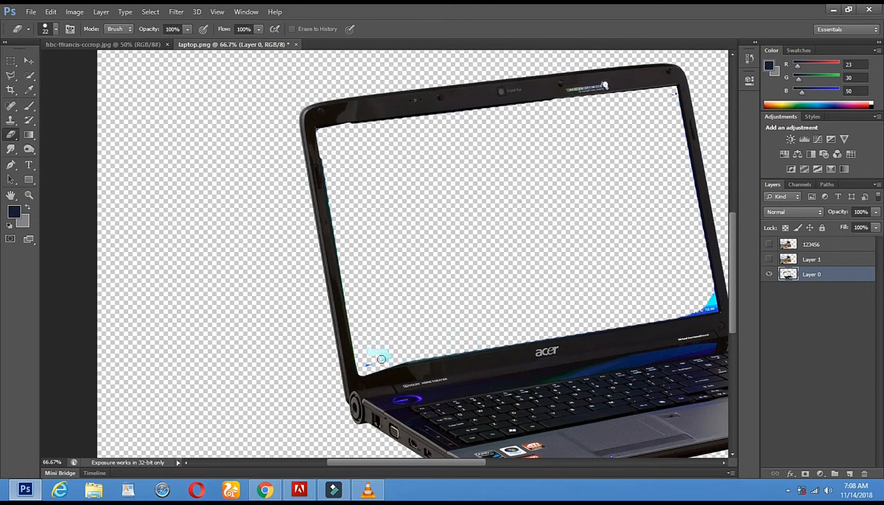
shift+click(471, 353)
shift+click(591, 326)
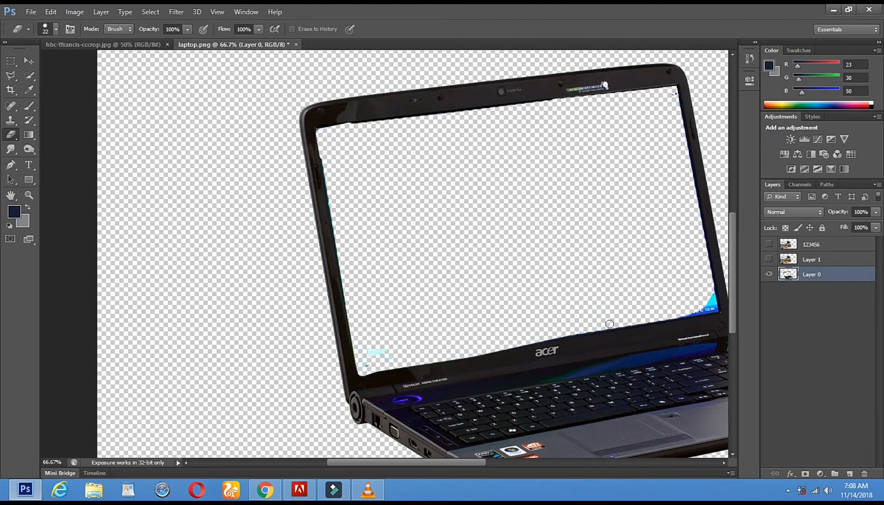
click(622, 303)
click(505, 336)
click(524, 340)
click(613, 323)
Step: Enlarge the Eraser to 54 px and clear the wallpaper from the laptop screen's lower-right corner
right_click(451, 313)
drag(485, 339, 495, 340)
key(Return)
click(704, 302)
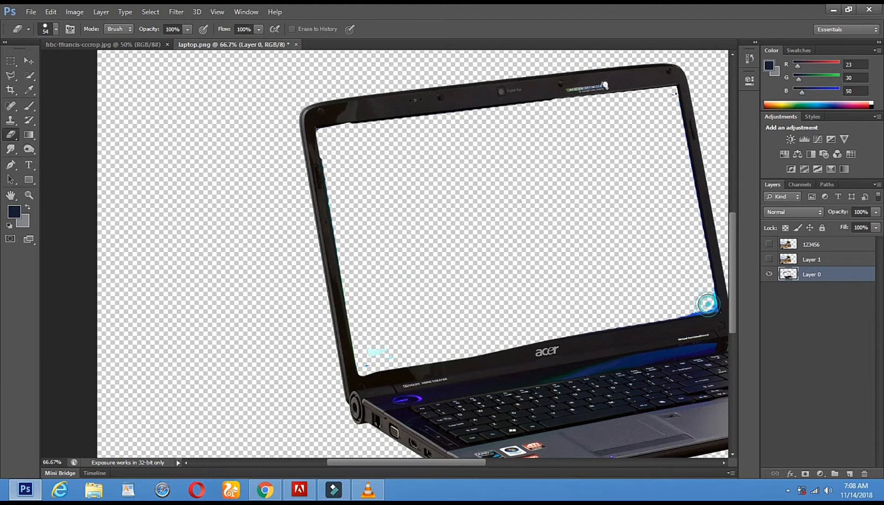
click(706, 298)
click(671, 310)
click(664, 311)
click(703, 304)
Step: Erase the leftover specks along the screen's lower edge, at its lower-left corner and inside the opening
click(618, 320)
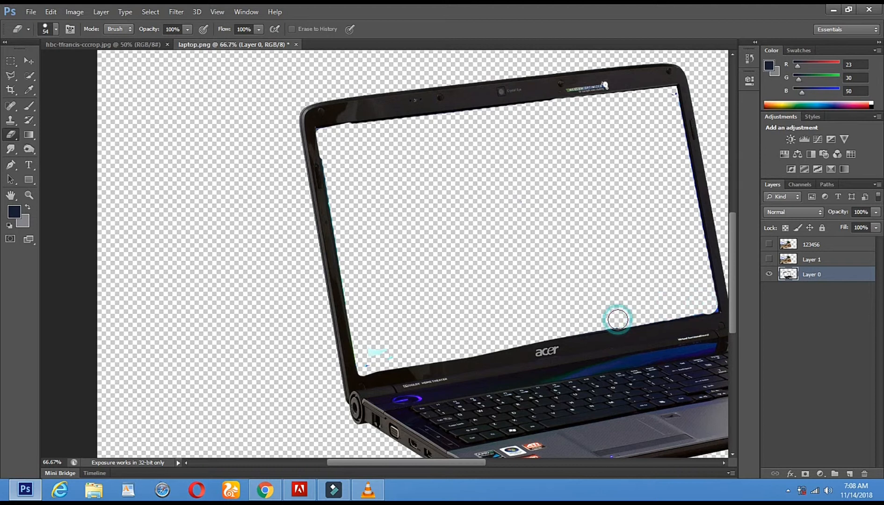
click(528, 336)
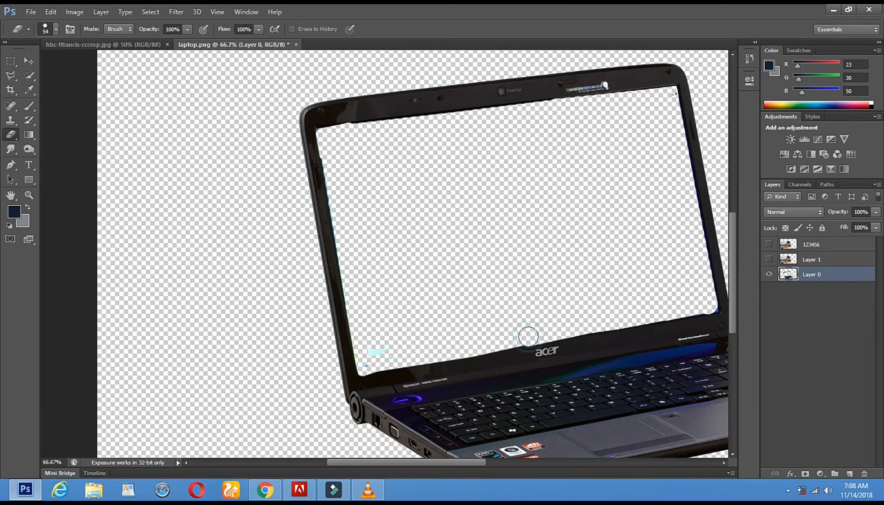
click(474, 349)
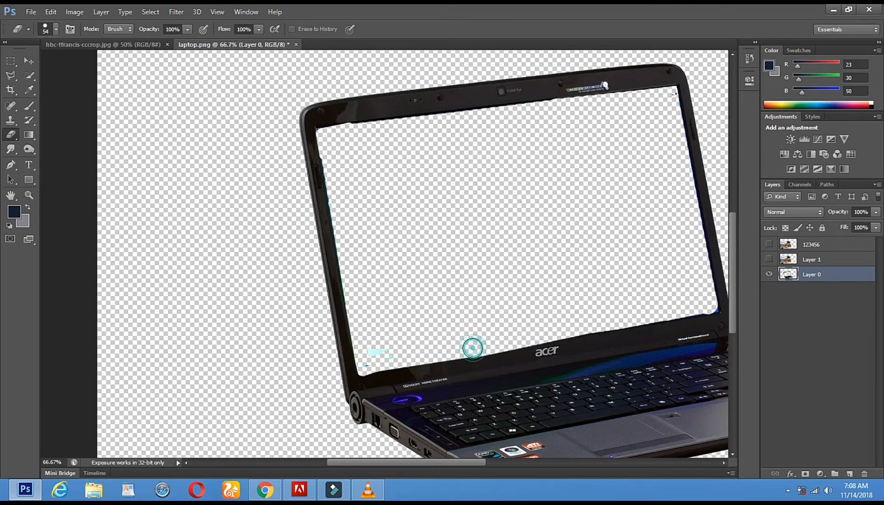
click(395, 359)
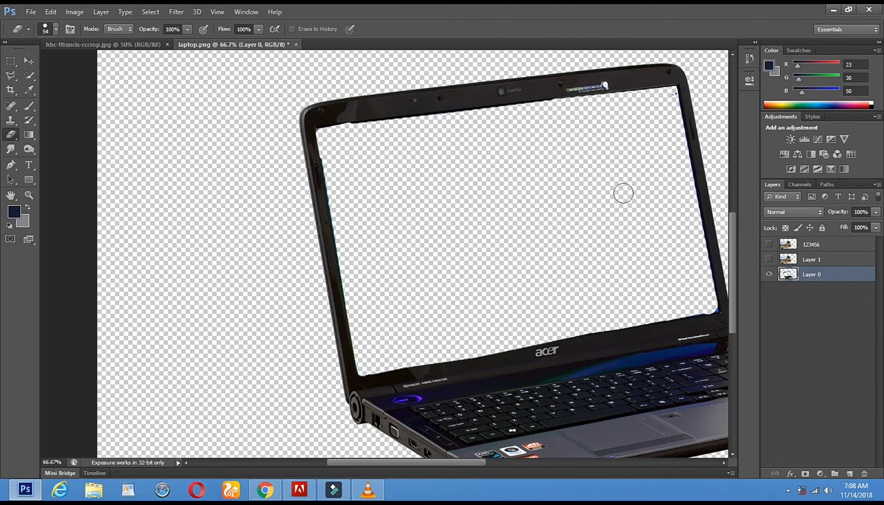
click(567, 191)
click(432, 191)
Step: Show the fish photo on Layer 1 and move it below the laptop's Layer 0
click(29, 195)
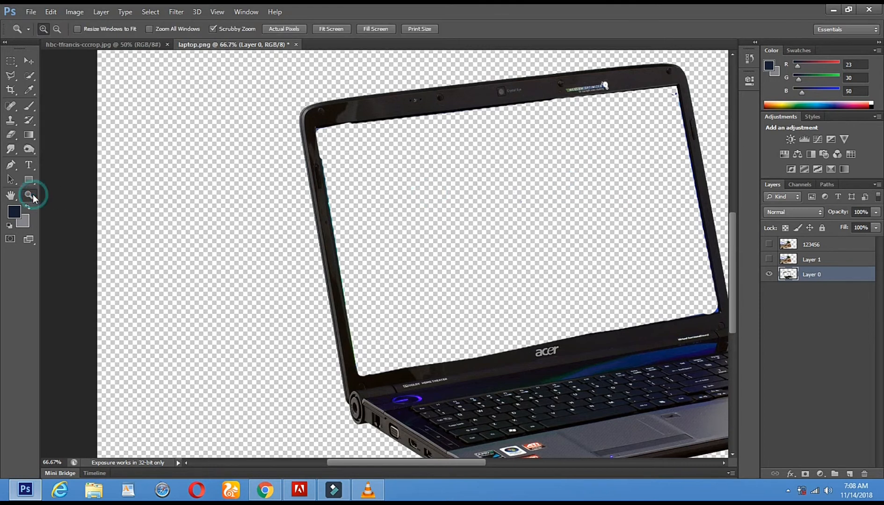
alt+click(470, 253)
click(388, 230)
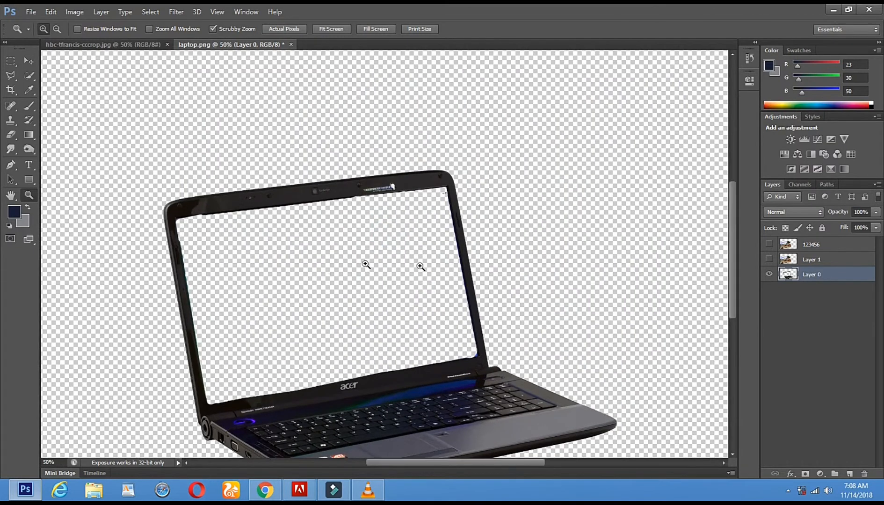
click(810, 259)
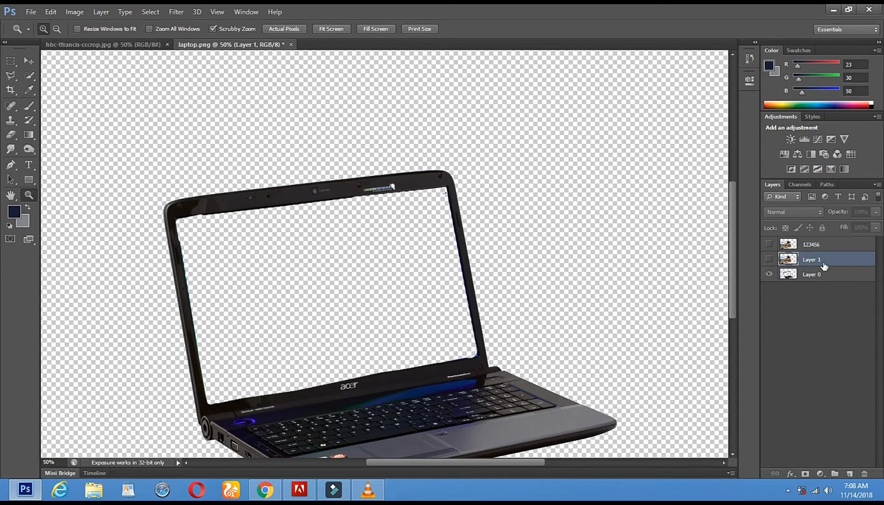
click(769, 260)
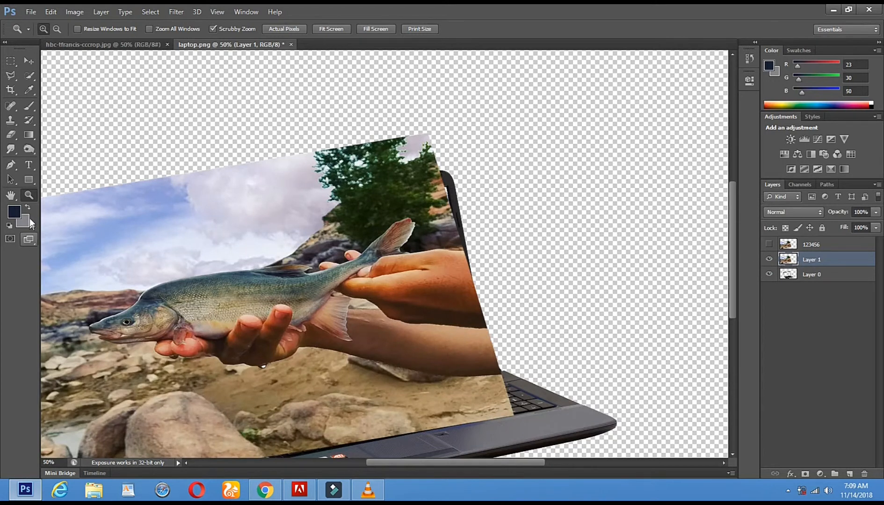
drag(812, 263, 822, 281)
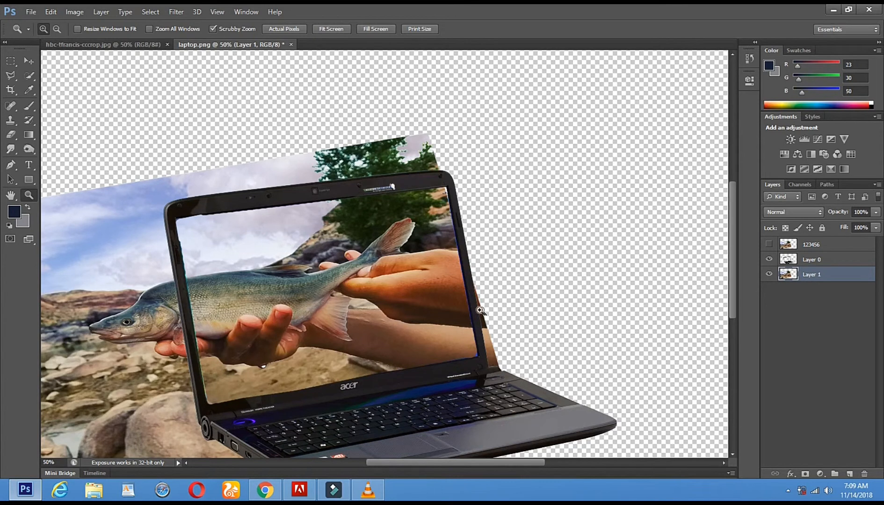
Step: Enlarge the Eraser to 137 px and erase Layer 1's fish photo above the laptop and along its outer frame
alt+click(211, 251)
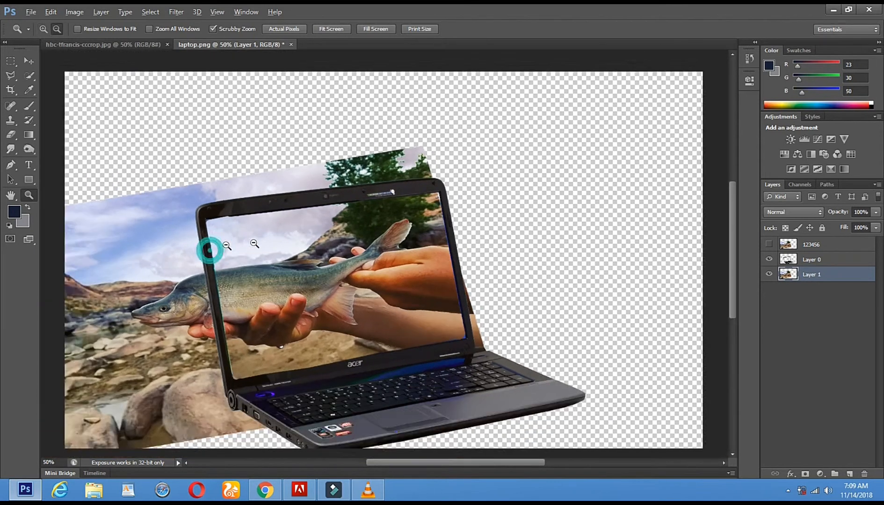
click(209, 253)
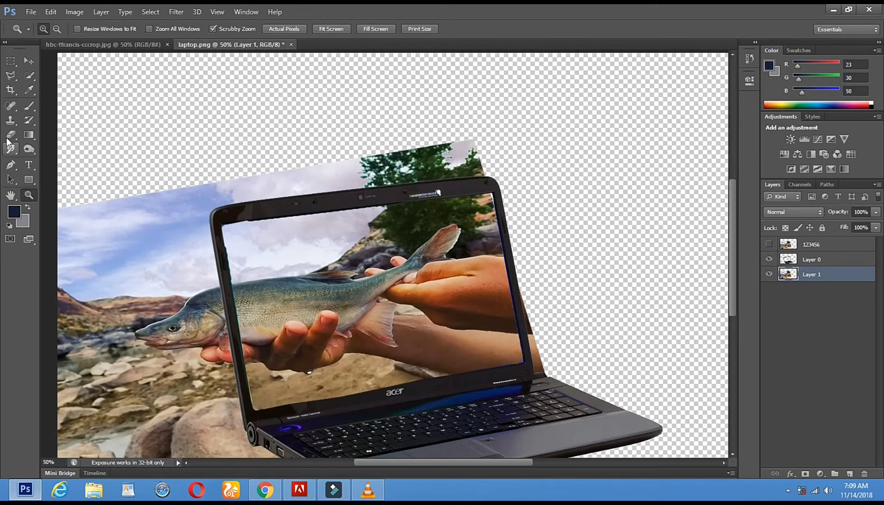
click(10, 134)
right_click(416, 198)
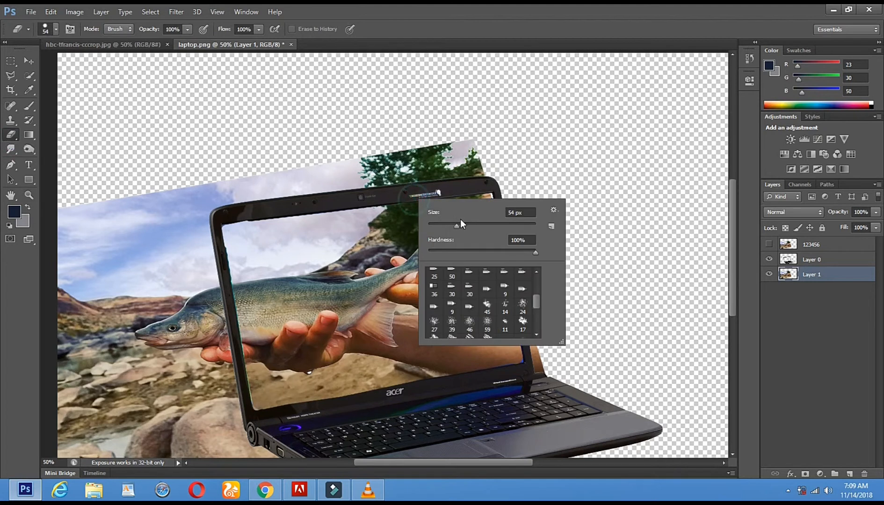
click(473, 158)
mouse_move(473, 158)
mouse_down()
mouse_move(219, 191)
mouse_move(204, 213)
mouse_move(209, 320)
mouse_move(231, 420)
mouse_move(244, 456)
mouse_move(266, 456)
mouse_up()
Step: Erase the rest of Layer 1's photo outside the laptop, including the strip of arm beside the screen's right edge
mouse_move(187, 162)
mouse_down()
mouse_move(180, 351)
mouse_move(206, 455)
mouse_up()
mouse_move(158, 144)
mouse_down()
mouse_move(159, 361)
mouse_move(127, 181)
mouse_move(119, 384)
mouse_up()
drag(89, 169, 93, 468)
mouse_move(58, 209)
mouse_down()
mouse_move(51, 465)
mouse_move(47, 343)
mouse_up()
drag(172, 432, 142, 438)
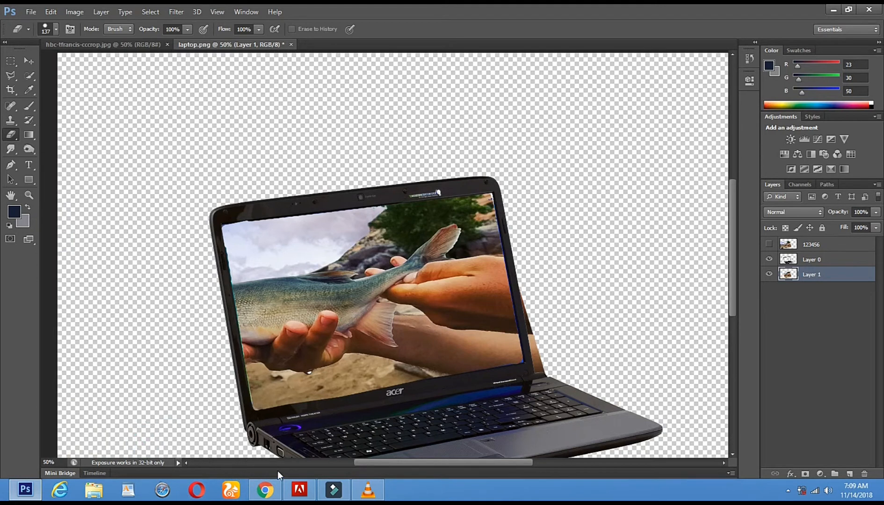
drag(545, 385, 535, 277)
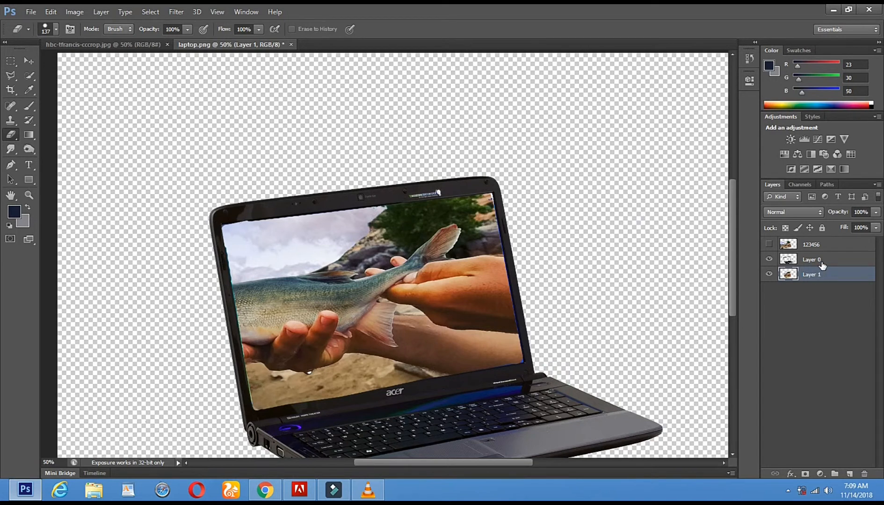
Step: Show layer 123456, enlarge the Eraser to 162 px and try to erase the fish photo's upper-right corner
click(768, 245)
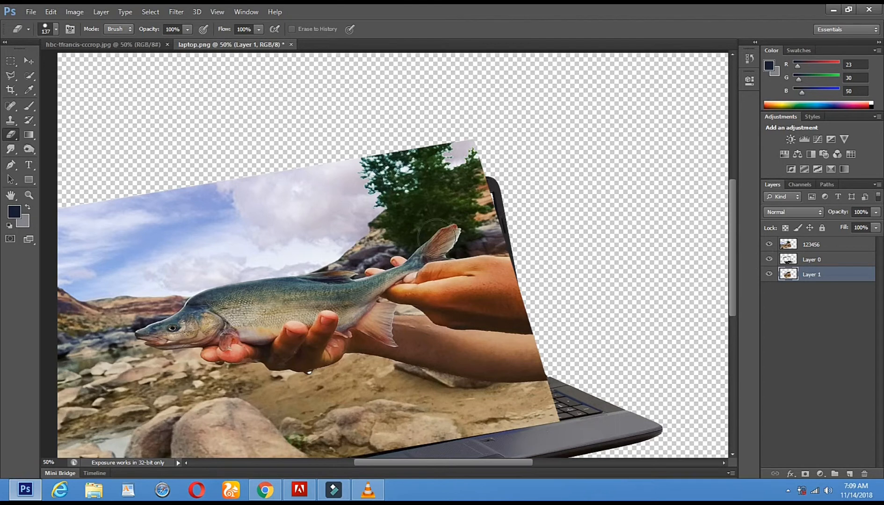
drag(299, 231, 409, 189)
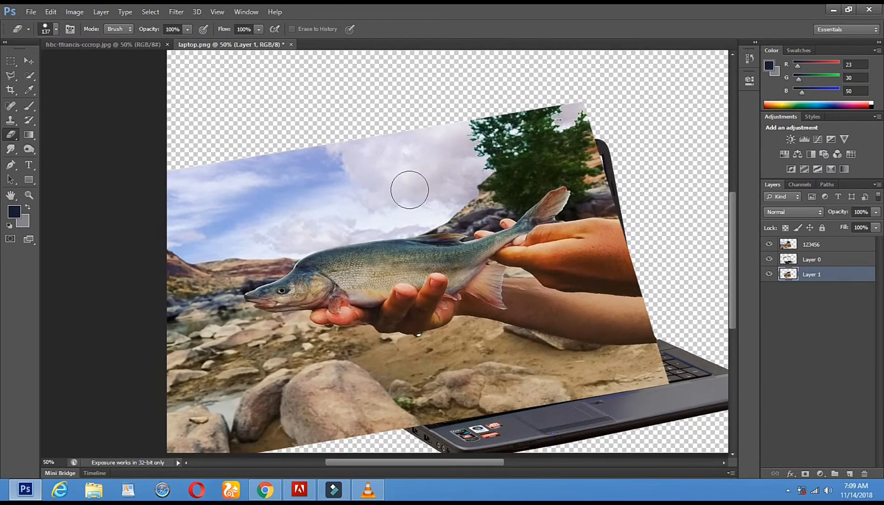
right_click(532, 162)
click(618, 188)
click(569, 108)
drag(595, 128, 474, 135)
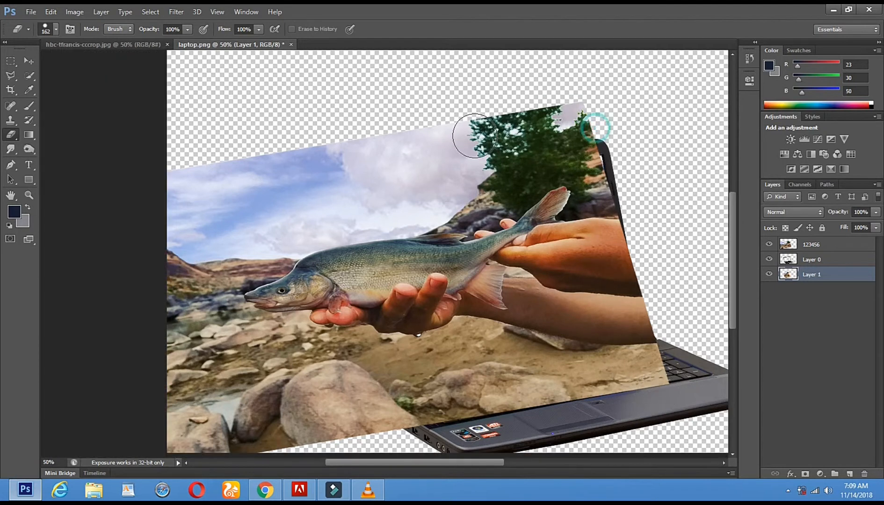
Step: Select layer 123456, try to erase the right edge of its fish photo, and undo the stroke
click(28, 61)
right_click(293, 261)
click(330, 263)
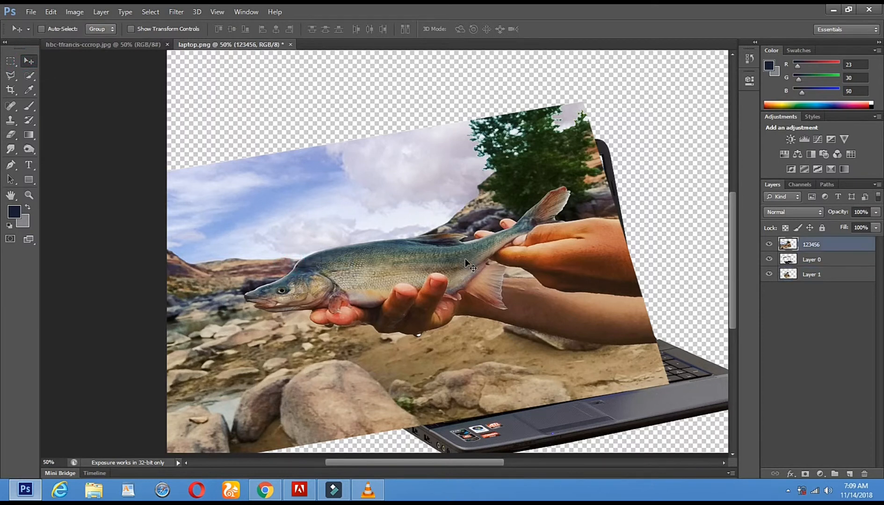
click(10, 135)
mouse_move(546, 90)
mouse_down()
mouse_move(635, 256)
mouse_move(692, 444)
mouse_up()
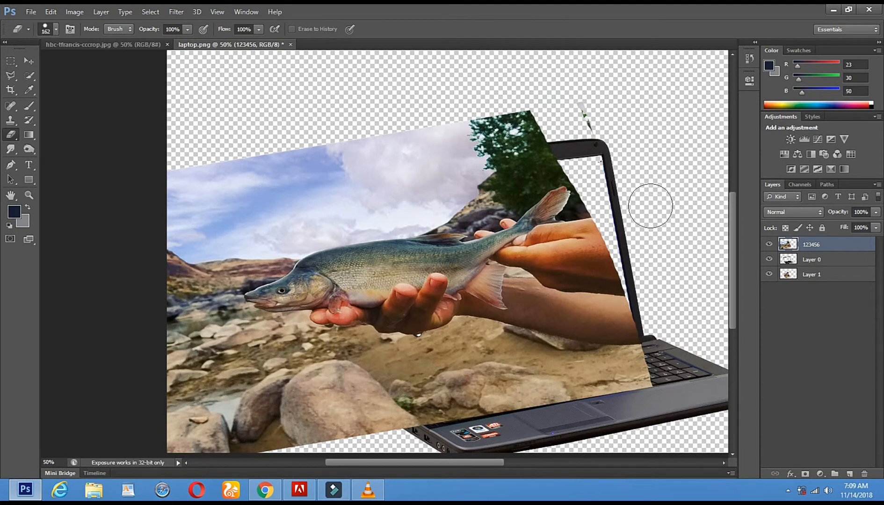
key(ctrl+z)
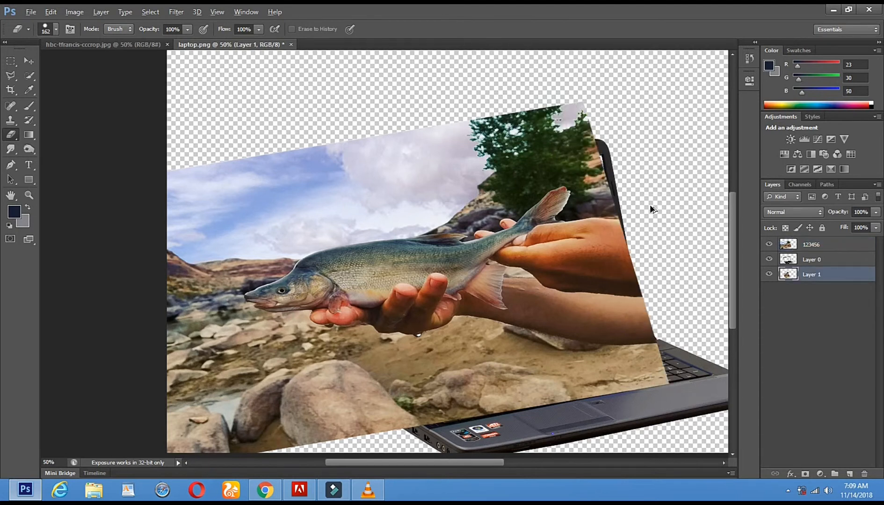
Step: Erase layer 123456's photo along the laptop's right edge and enlarge the Eraser to 199 px
click(808, 244)
mouse_move(585, 99)
mouse_down()
mouse_move(583, 126)
mouse_move(649, 374)
mouse_up()
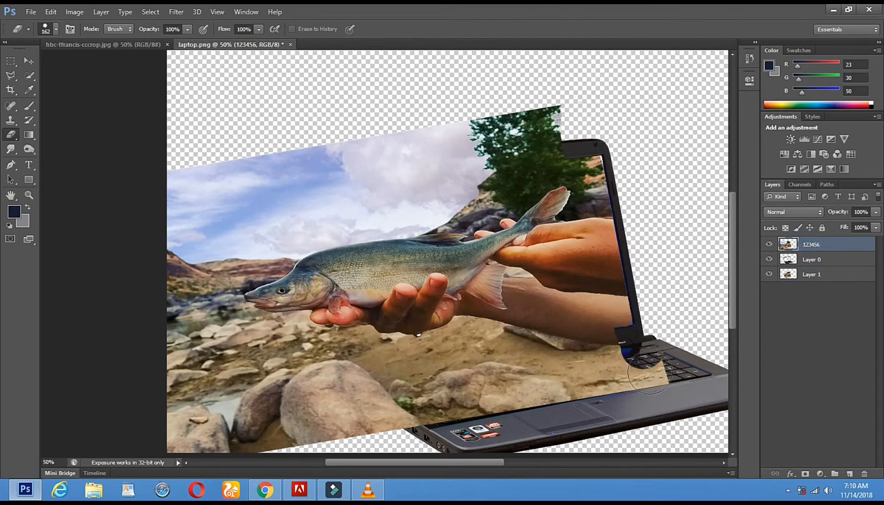
right_click(372, 235)
drag(459, 266, 463, 267)
Step: Try to erase the area around the fish's head, and undo the stroke
mouse_move(334, 287)
mouse_down()
mouse_move(429, 255)
mouse_move(224, 254)
mouse_up()
click(51, 12)
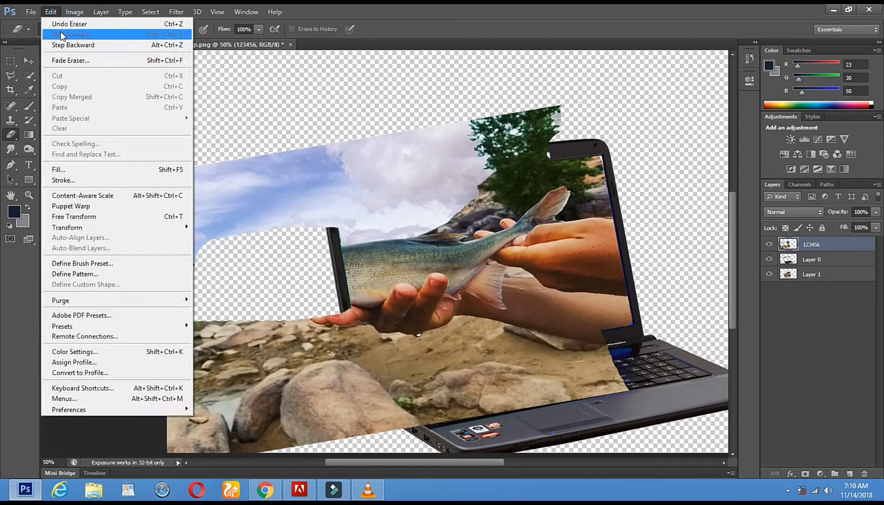
click(176, 29)
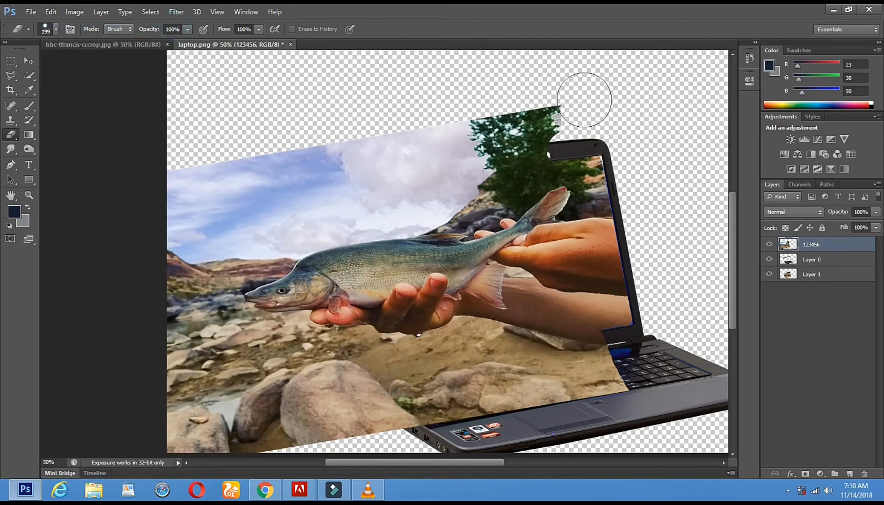
Step: Erase the tree, the ground over the keyboard and most of the sky from layer 123456, keeping the fish and hands
mouse_move(463, 128)
mouse_down()
mouse_move(562, 127)
mouse_move(482, 140)
mouse_move(490, 156)
mouse_up()
drag(548, 394, 497, 236)
mouse_move(574, 403)
mouse_down()
mouse_move(585, 308)
mouse_move(552, 430)
mouse_move(524, 386)
mouse_move(207, 404)
mouse_move(286, 424)
mouse_move(230, 438)
mouse_move(207, 430)
mouse_move(366, 414)
mouse_move(391, 384)
mouse_move(314, 371)
mouse_move(355, 374)
mouse_up()
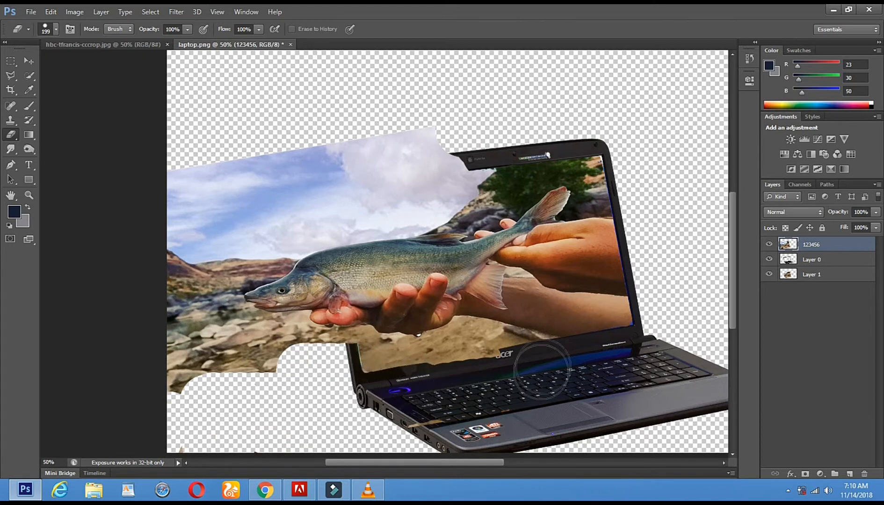
mouse_move(461, 194)
mouse_down()
mouse_move(424, 156)
mouse_move(307, 144)
mouse_move(449, 143)
mouse_move(445, 163)
mouse_move(324, 182)
mouse_move(350, 184)
mouse_move(341, 188)
mouse_move(305, 167)
mouse_move(259, 180)
mouse_move(209, 164)
mouse_move(201, 211)
mouse_move(167, 264)
mouse_up()
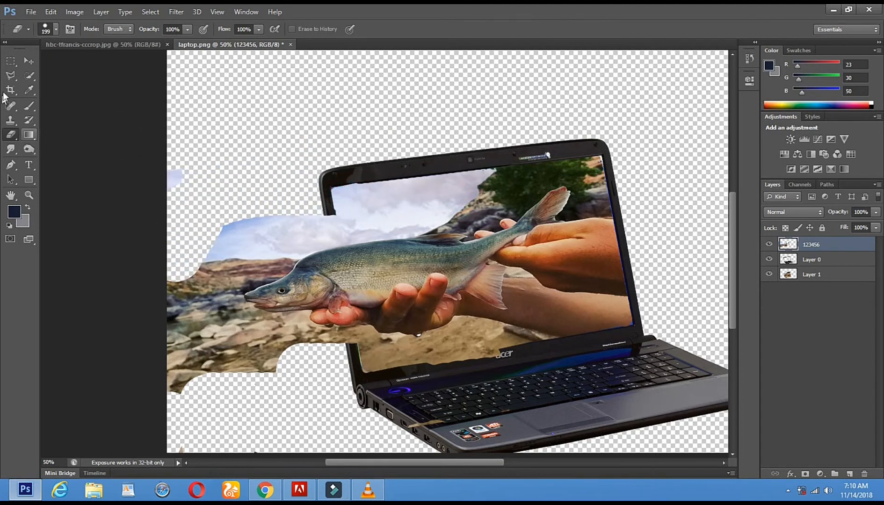
Step: Select the remaining sky above the fish with Quick Selection, erase it inside the selection, and deselect
click(29, 76)
drag(339, 234, 310, 239)
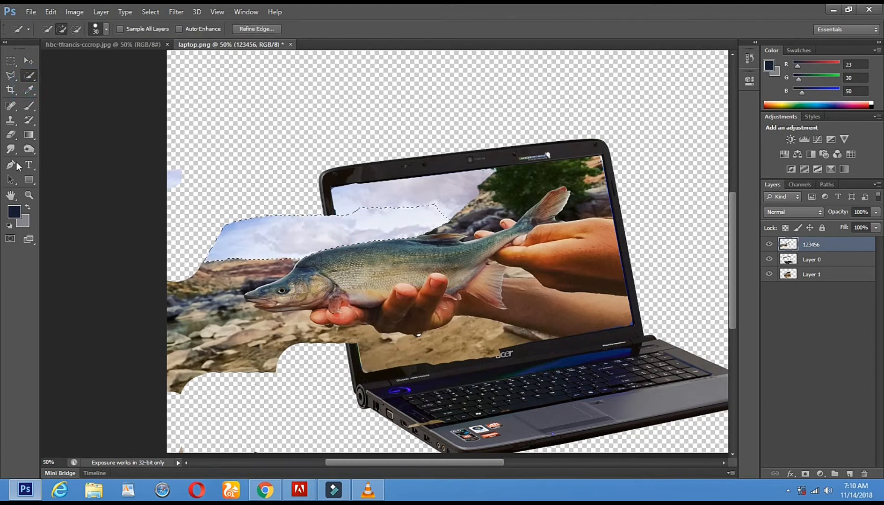
click(11, 135)
mouse_move(276, 236)
mouse_down()
mouse_move(227, 243)
mouse_move(330, 236)
mouse_up()
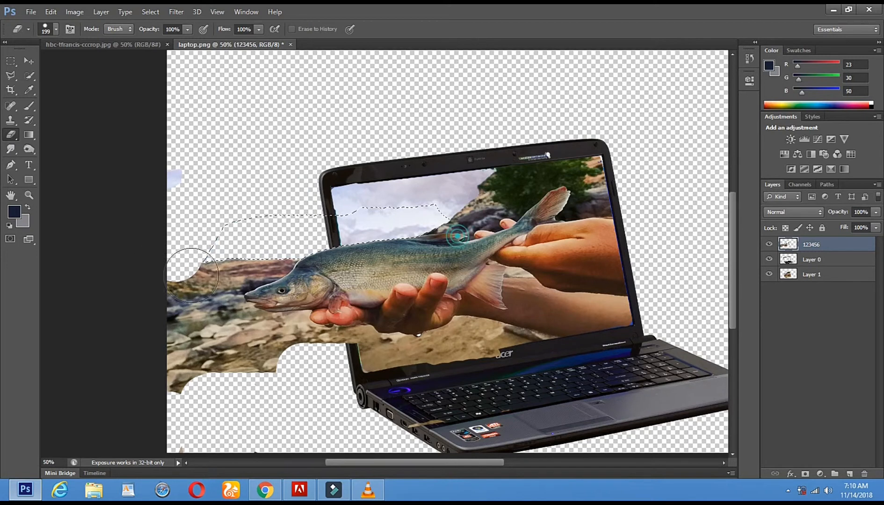
click(11, 75)
click(335, 113)
click(334, 112)
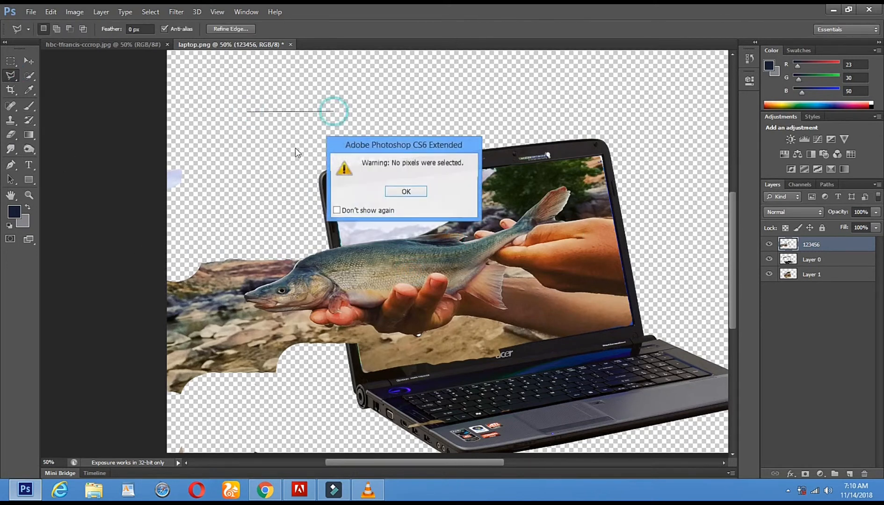
click(402, 189)
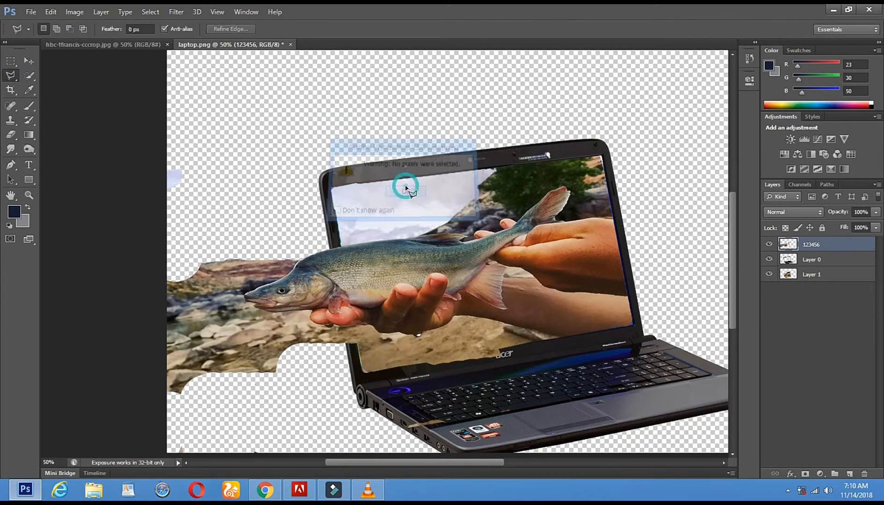
Step: Select the hills directly above the fish's head with Quick Selection and erase them from layer 123456
click(29, 195)
click(145, 178)
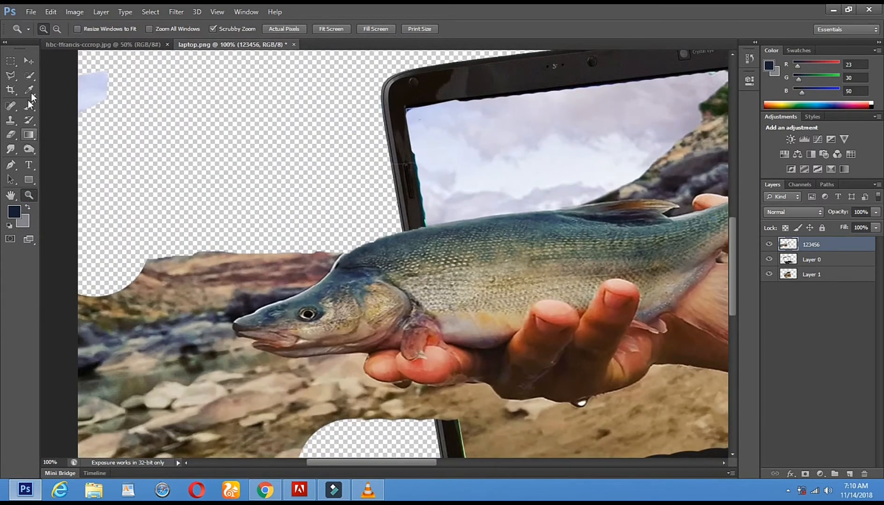
click(31, 73)
drag(306, 267, 283, 278)
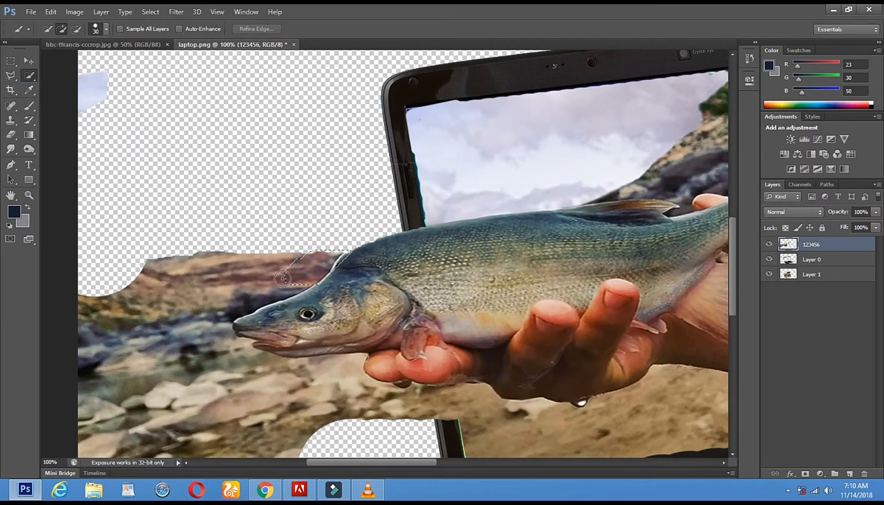
drag(225, 301, 226, 301)
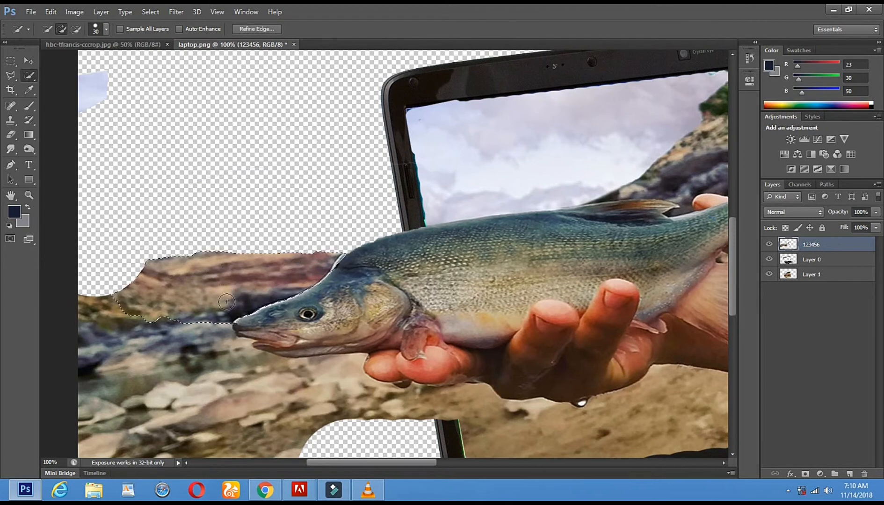
click(16, 139)
mouse_move(286, 200)
mouse_down()
mouse_move(251, 290)
mouse_move(55, 337)
mouse_move(279, 252)
mouse_up()
click(16, 240)
click(10, 76)
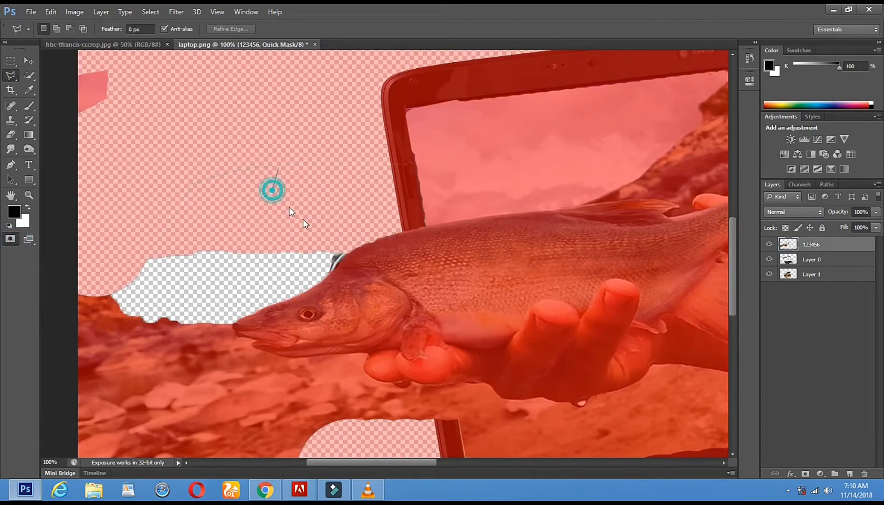
click(402, 193)
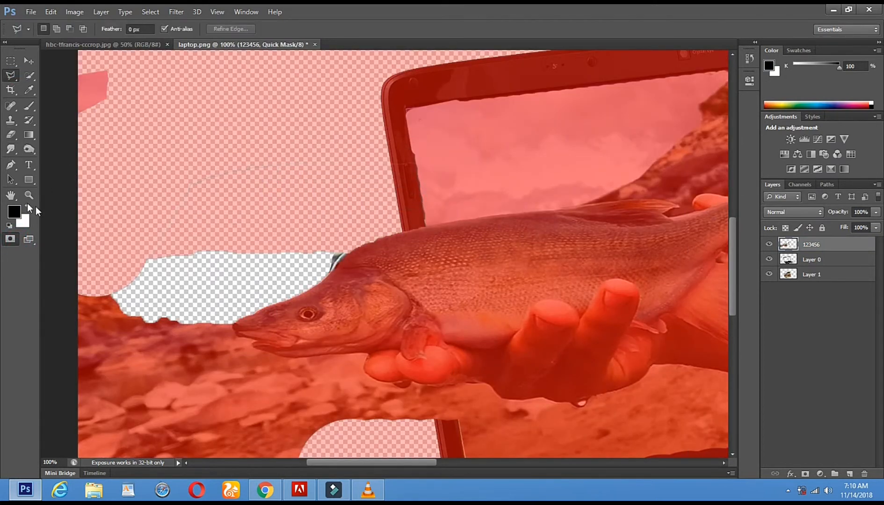
click(27, 197)
alt+click(232, 225)
alt+click(231, 225)
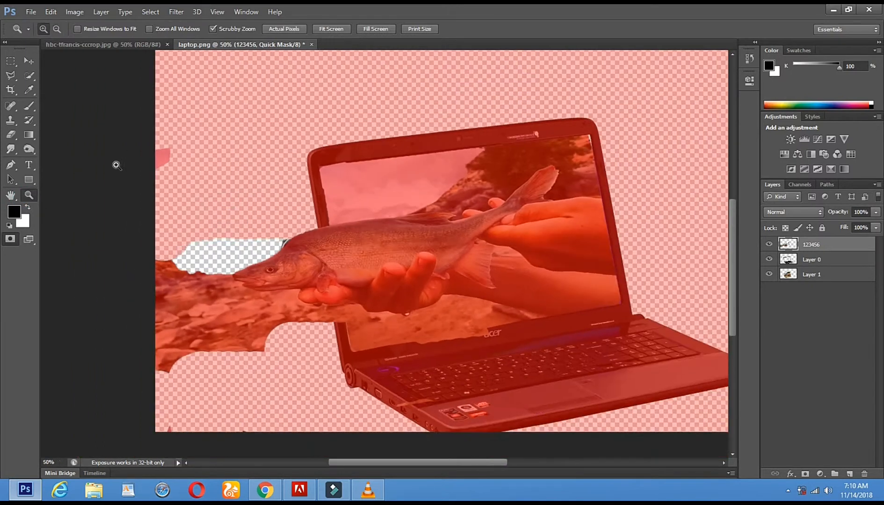
click(11, 77)
click(273, 136)
double_click(363, 121)
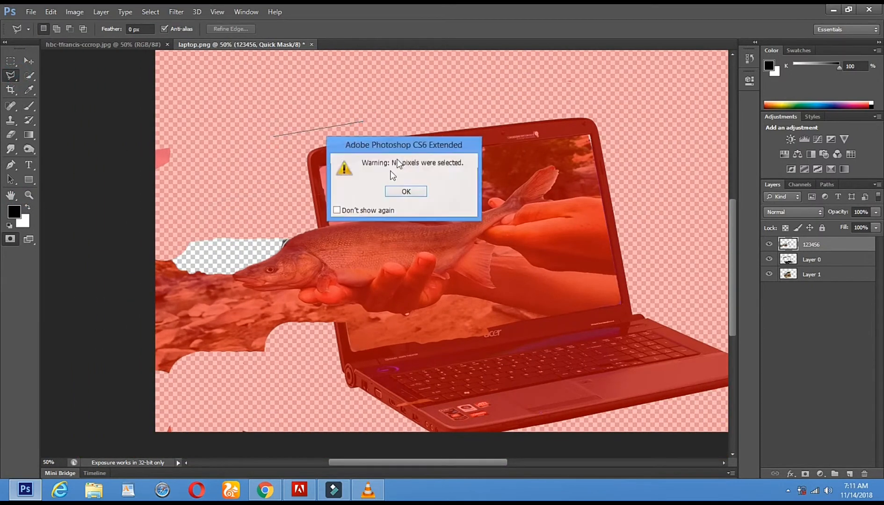
click(405, 191)
click(50, 14)
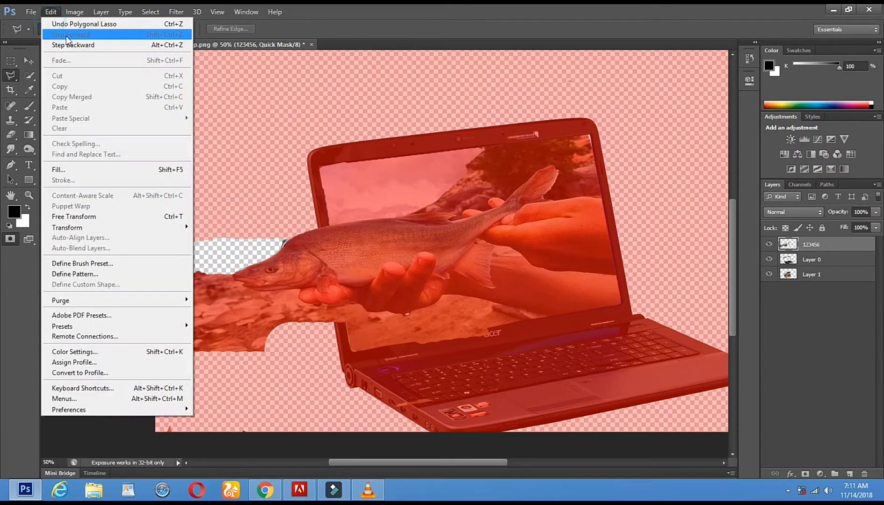
click(94, 23)
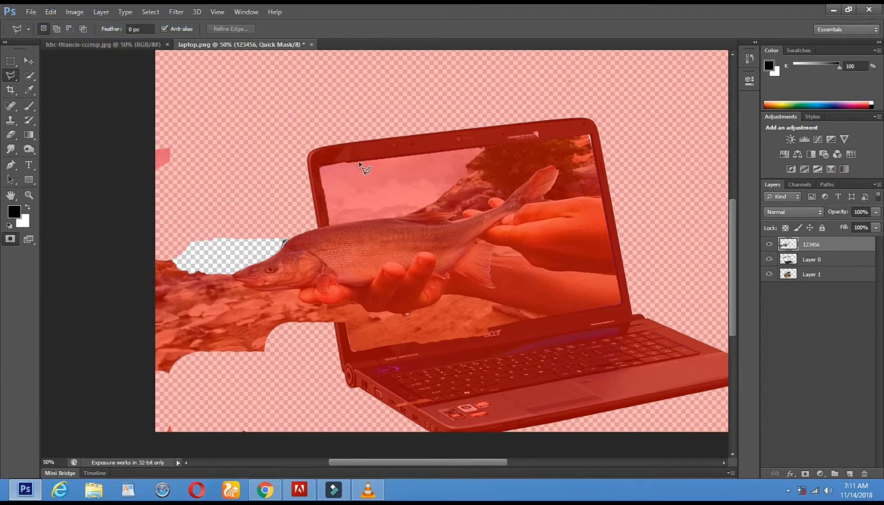
key(q)
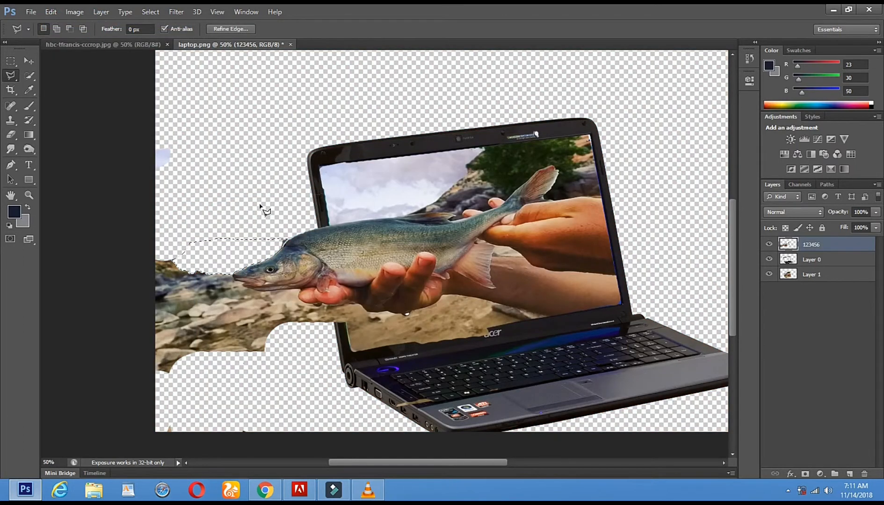
Step: Deselect the hill area and erase the rocky background left of the fish's head and below the hand
click(329, 126)
double_click(448, 109)
click(396, 190)
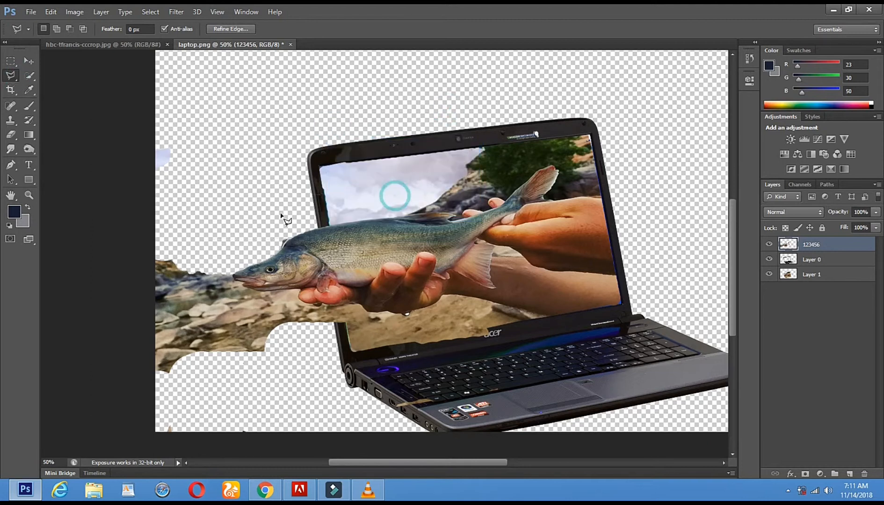
click(11, 134)
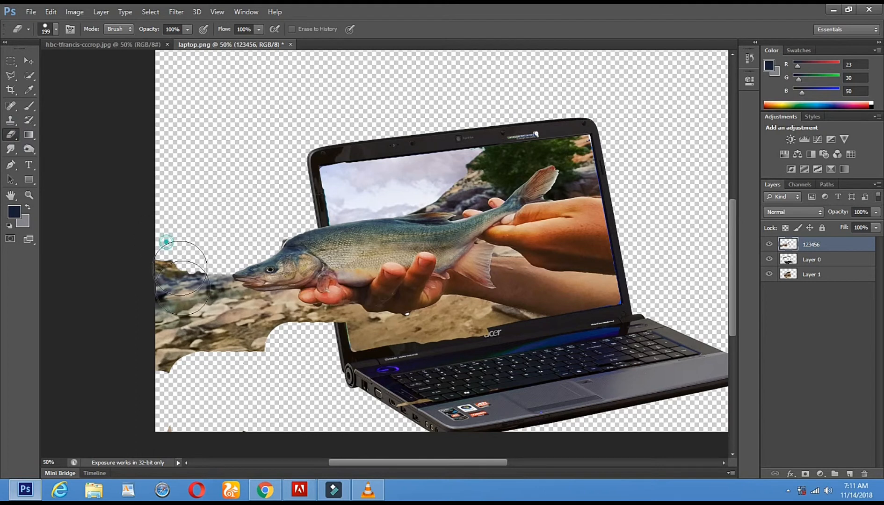
drag(173, 246, 171, 331)
drag(194, 372, 205, 385)
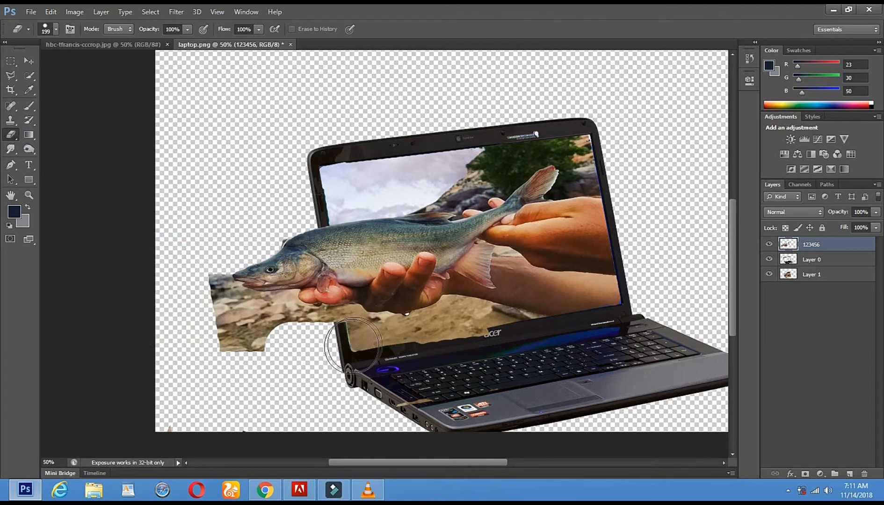
mouse_move(316, 356)
mouse_down()
mouse_move(250, 356)
mouse_move(183, 306)
mouse_up()
Step: Select the rocky background below the fish's head with Quick Selection, erase it from layer 123456, and deselect
click(29, 61)
click(30, 76)
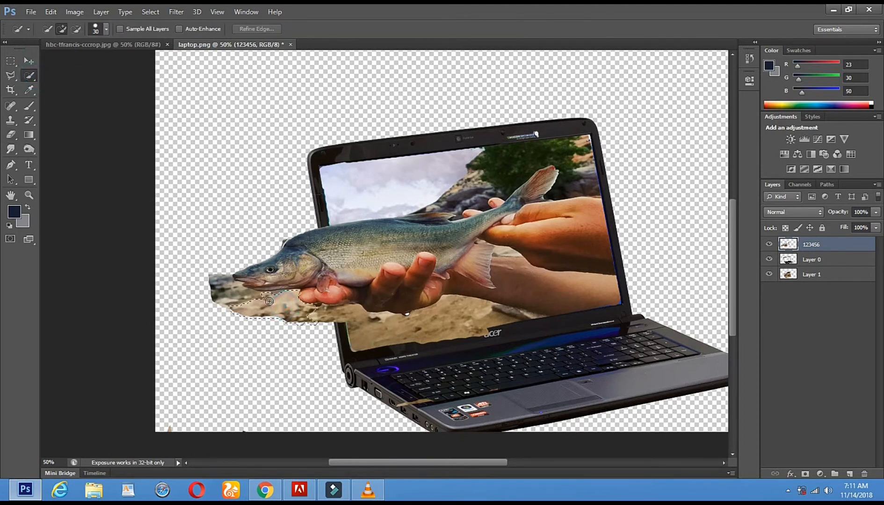
mouse_move(240, 295)
mouse_down()
mouse_move(127, 250)
mouse_move(243, 319)
mouse_up()
click(10, 135)
click(15, 72)
click(217, 335)
double_click(235, 337)
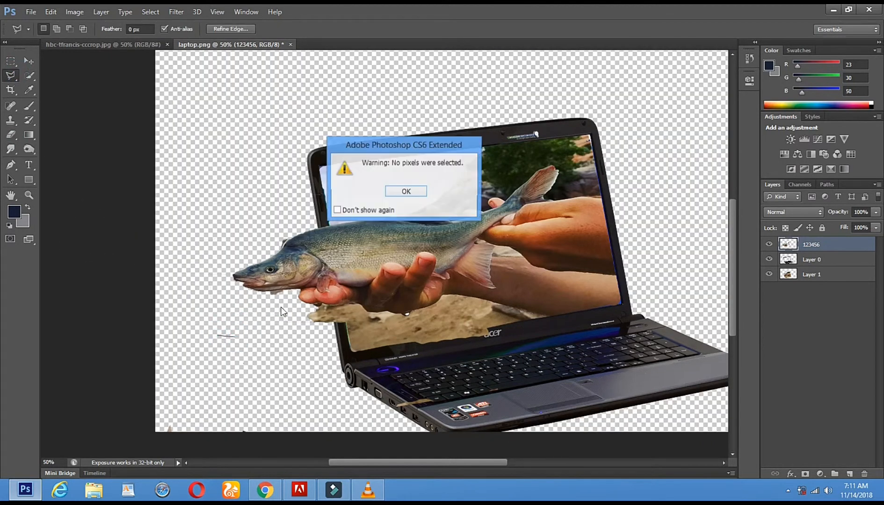
click(405, 192)
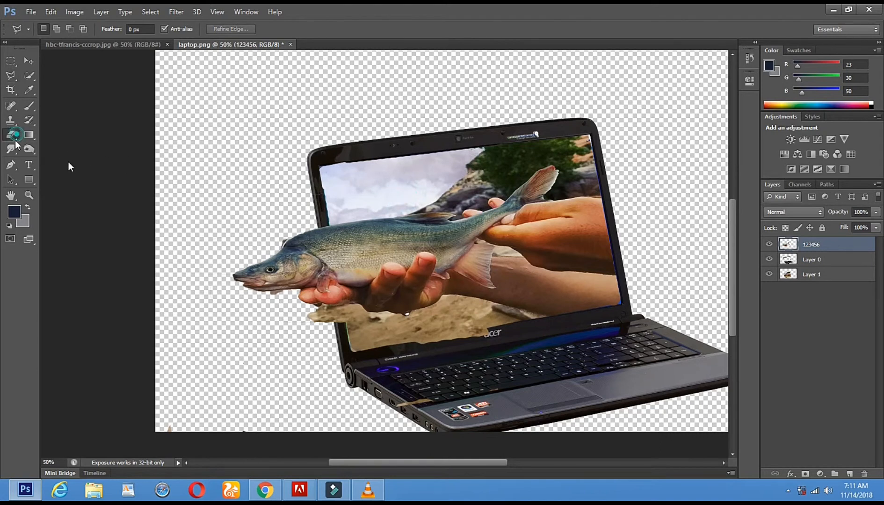
Step: Set the Eraser size to 32 px and erase the leftover rock under the fingertips beside the laptop's edge
click(14, 134)
right_click(417, 291)
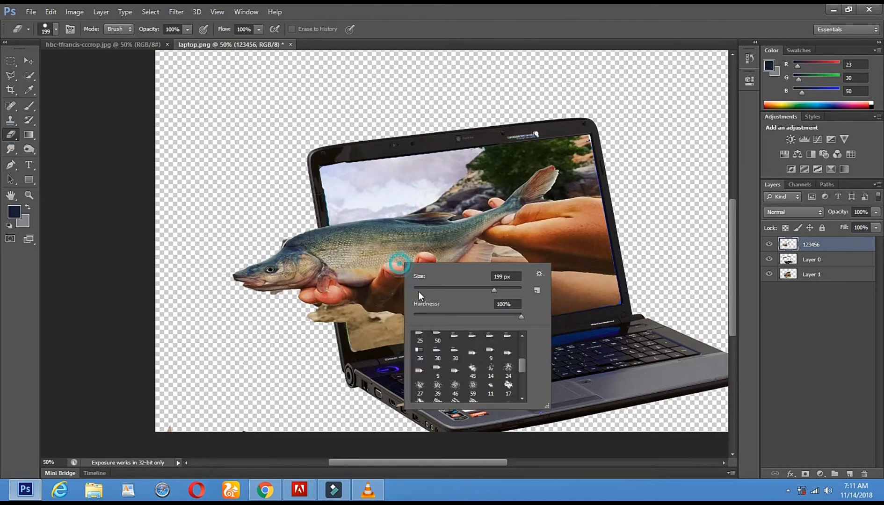
right_click(306, 320)
click(342, 346)
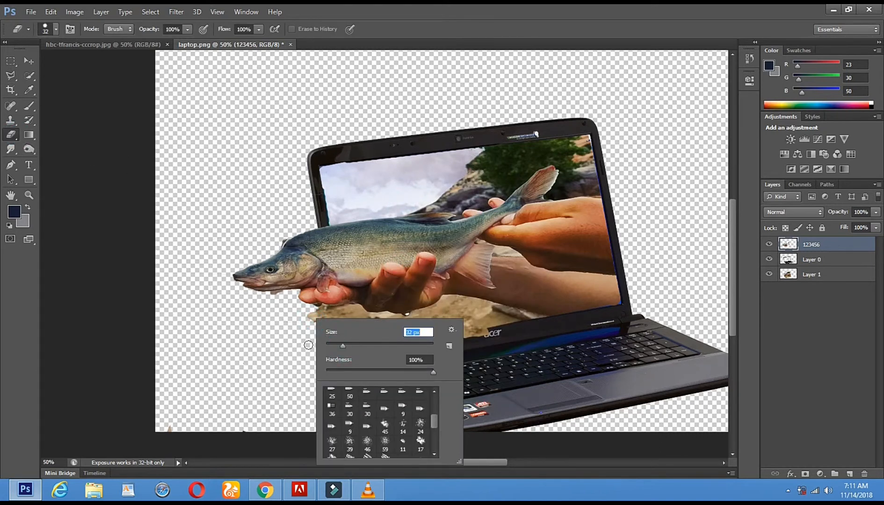
click(301, 312)
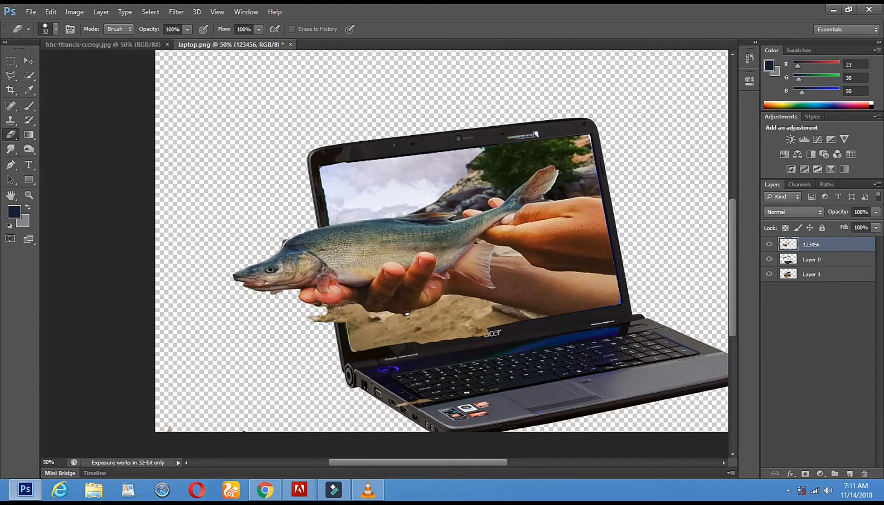
drag(347, 311, 302, 319)
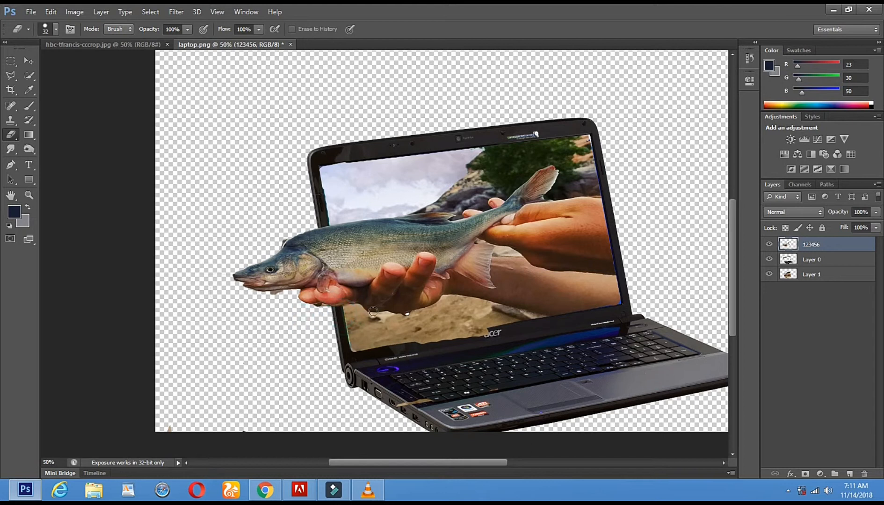
Step: Erase the leftover fringe beneath the fish's lower jaw and undo the last eraser stroke at its mouth
drag(285, 295, 268, 297)
click(268, 297)
click(254, 296)
click(246, 286)
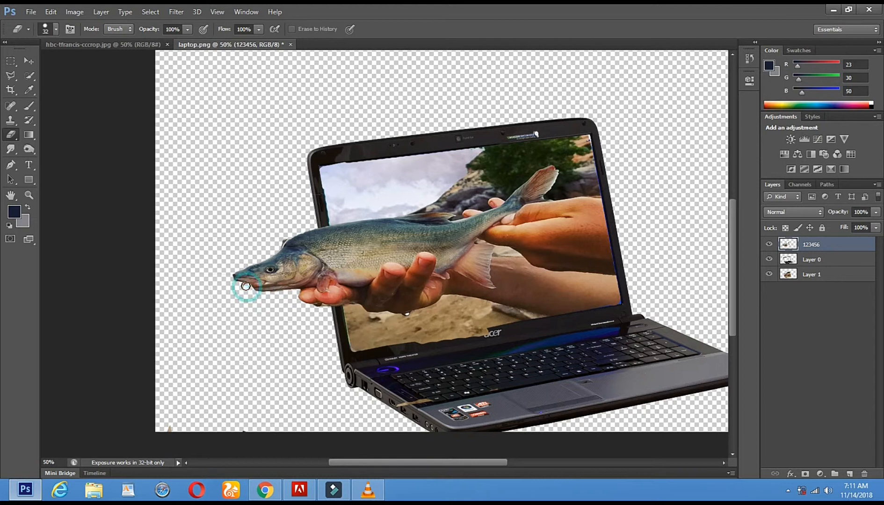
click(50, 13)
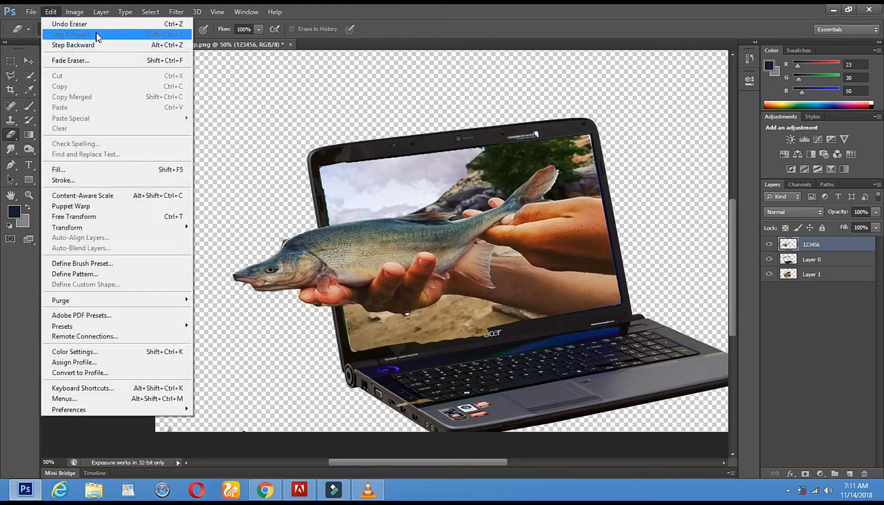
click(164, 26)
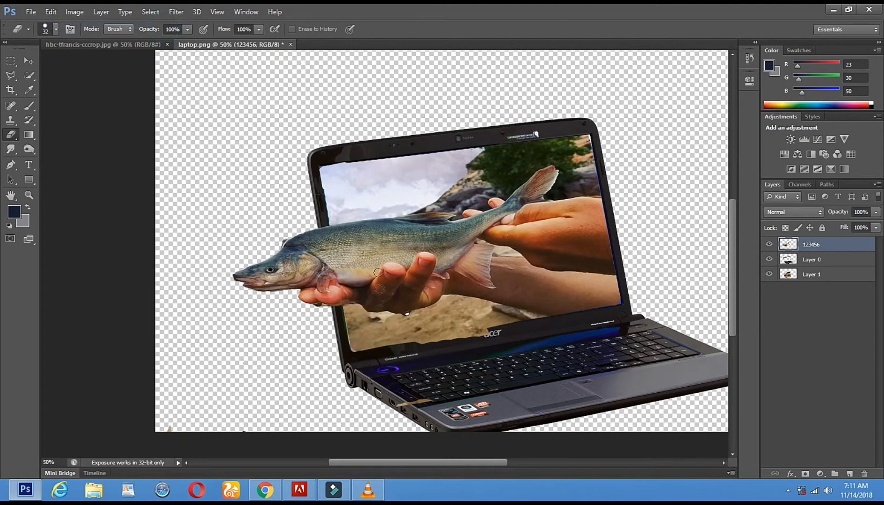
click(29, 196)
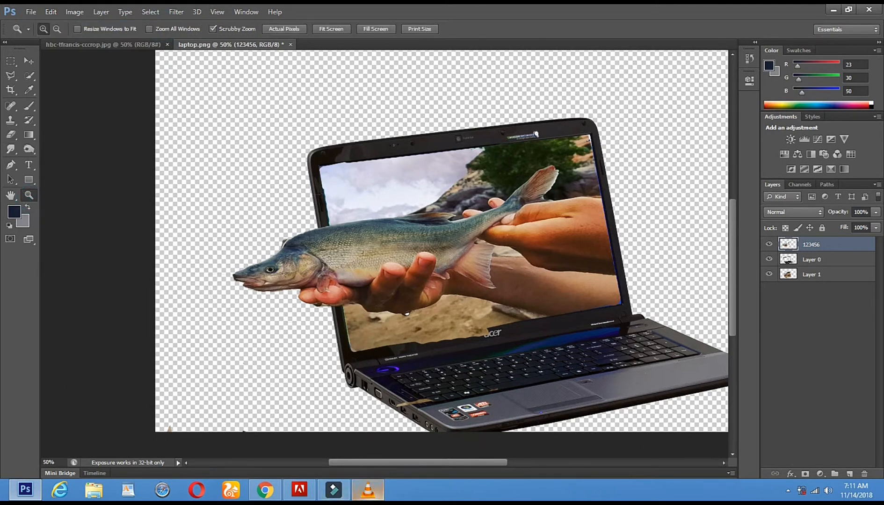
click(789, 488)
right_click(787, 433)
click(736, 319)
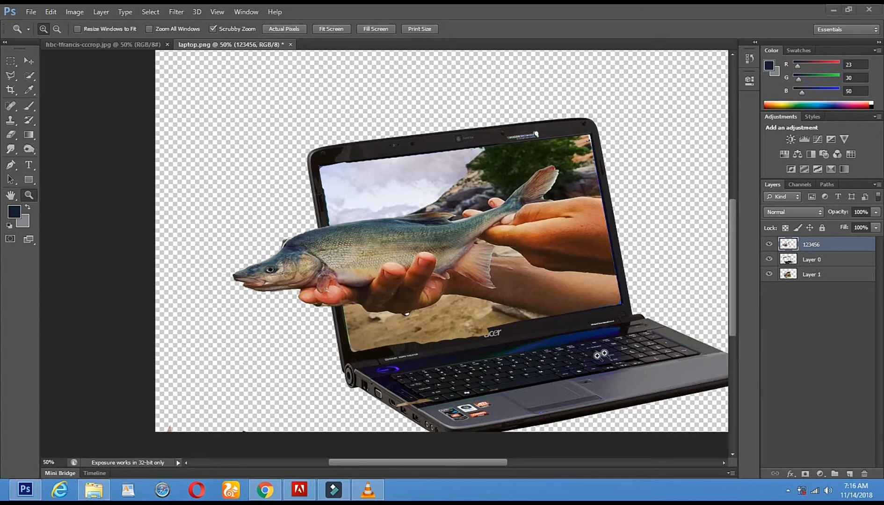
Step: Switch to Chrome and search Google Images for "wallpapar nature"
click(277, 493)
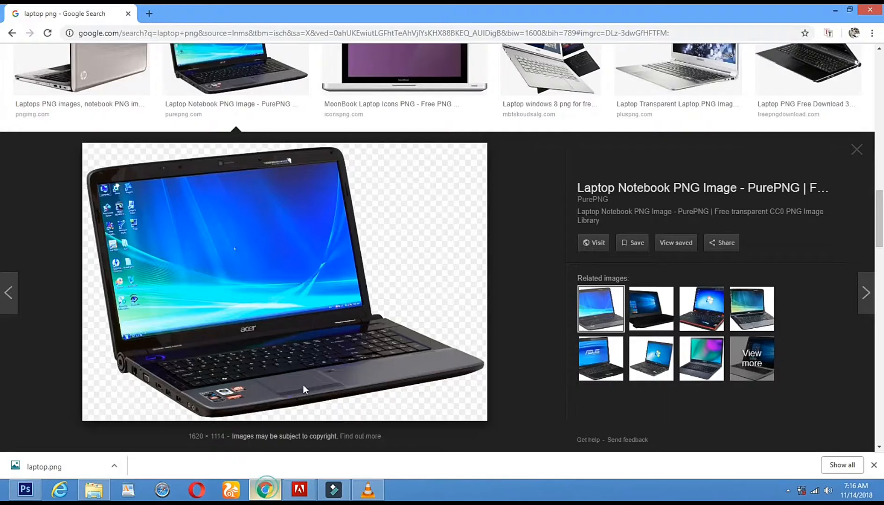
scroll(198, 79, up, 10)
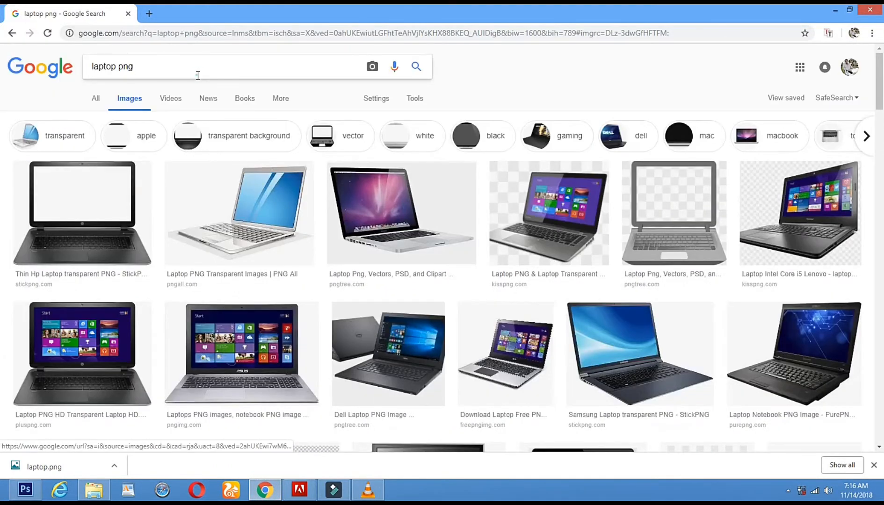
triple_click(197, 75)
text(Wa)
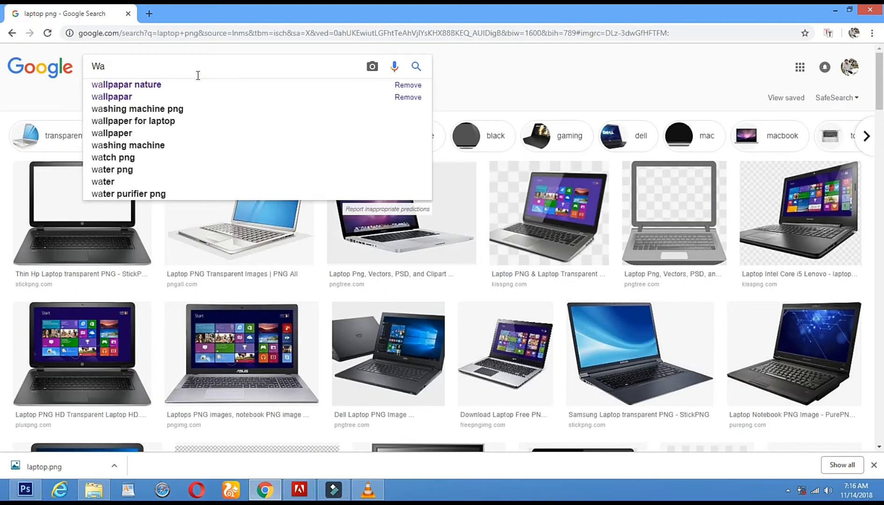
text(ll)
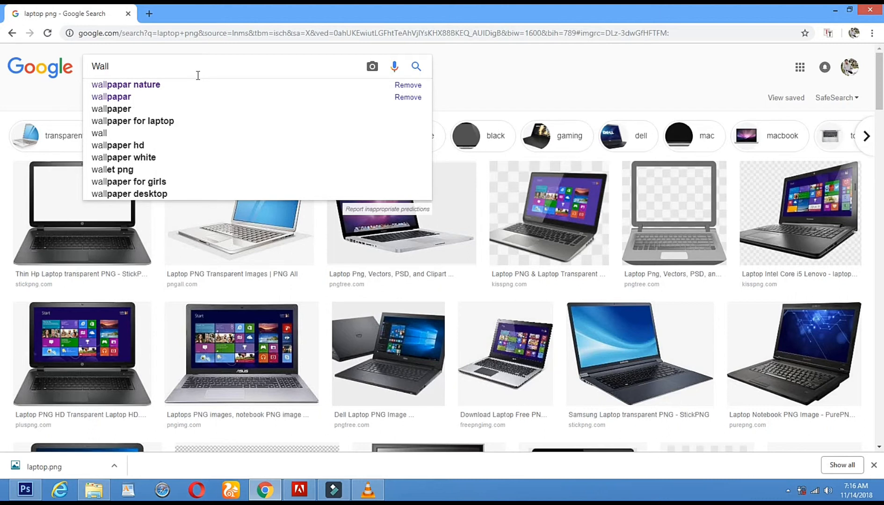
key(Down)
key(Return)
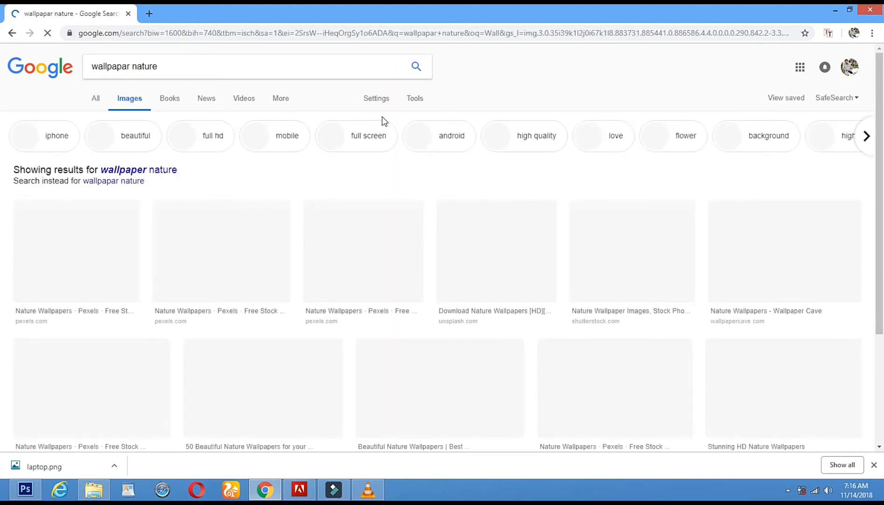
Step: Look through the nature wallpaper results for a landscape suitable as the composite's background
scroll(379, 180, down, 10)
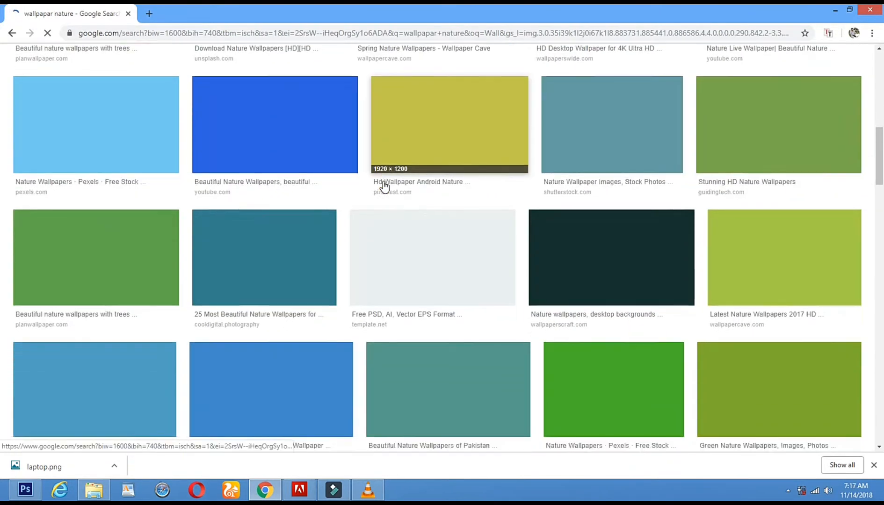
scroll(383, 186, down, 3)
scroll(401, 210, up, 5)
scroll(628, 217, down, 4)
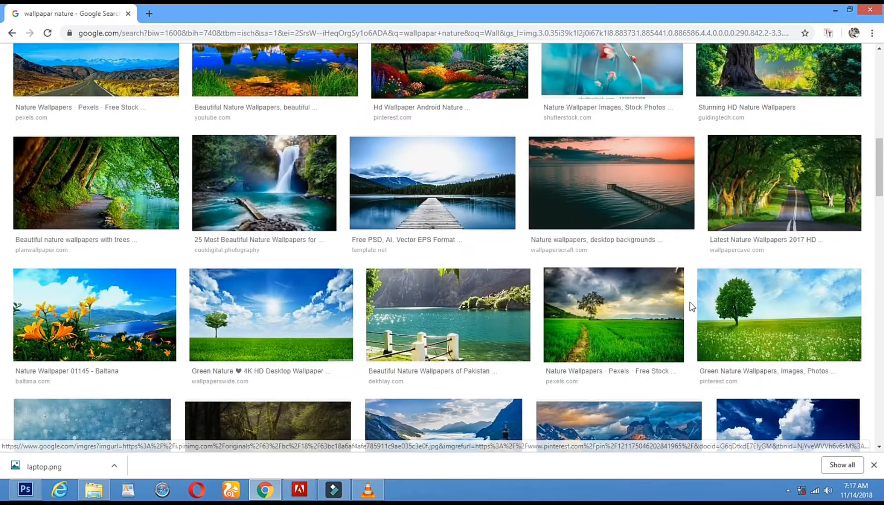
scroll(561, 281, down, 2)
scroll(451, 242, down, 2)
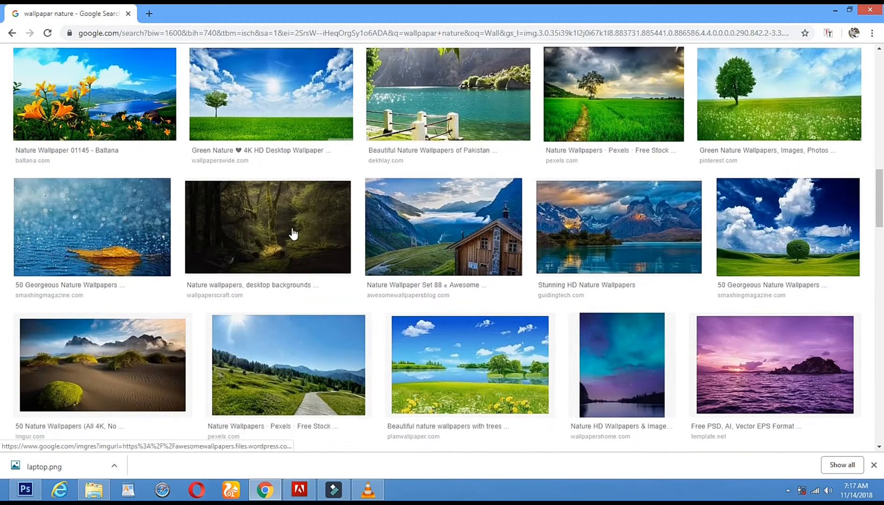
click(288, 229)
scroll(325, 237, up, 5)
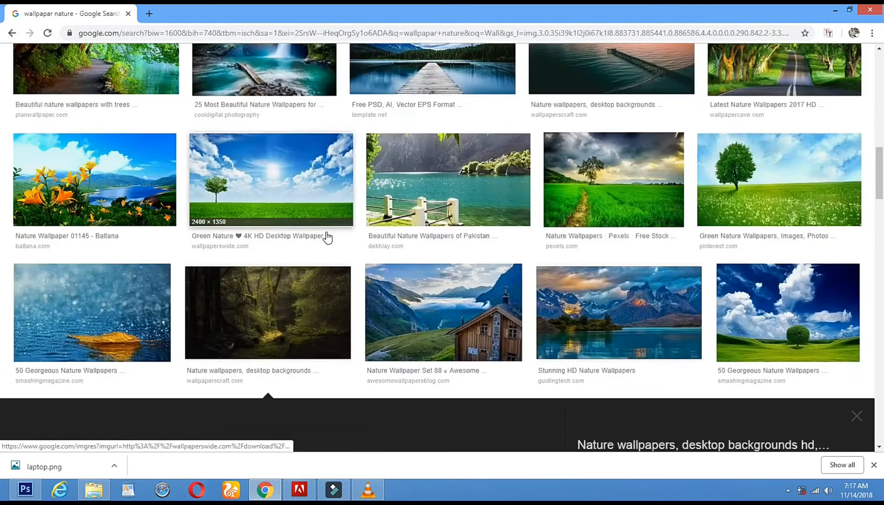
scroll(327, 237, down, 10)
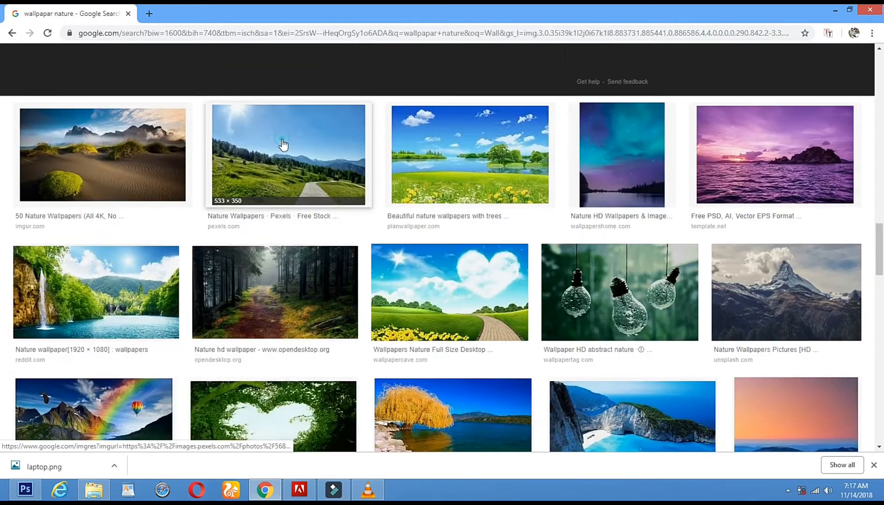
Step: Open the 533 × 350 Pexels picture of a sunny green hillside with a path and save it to disk
click(282, 145)
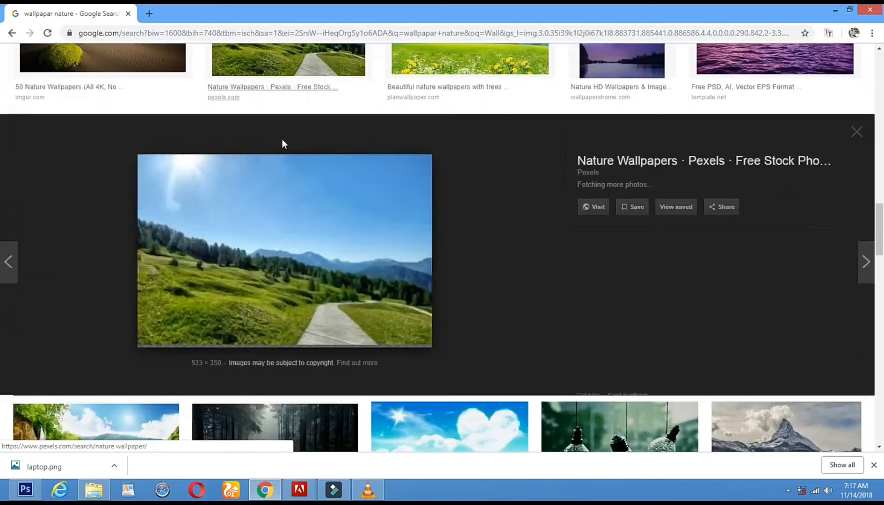
right_click(288, 243)
click(335, 338)
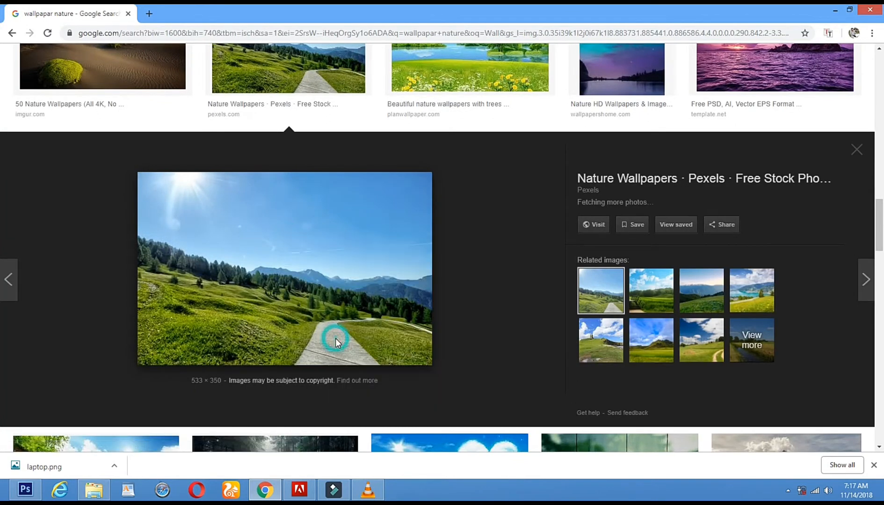
click(333, 250)
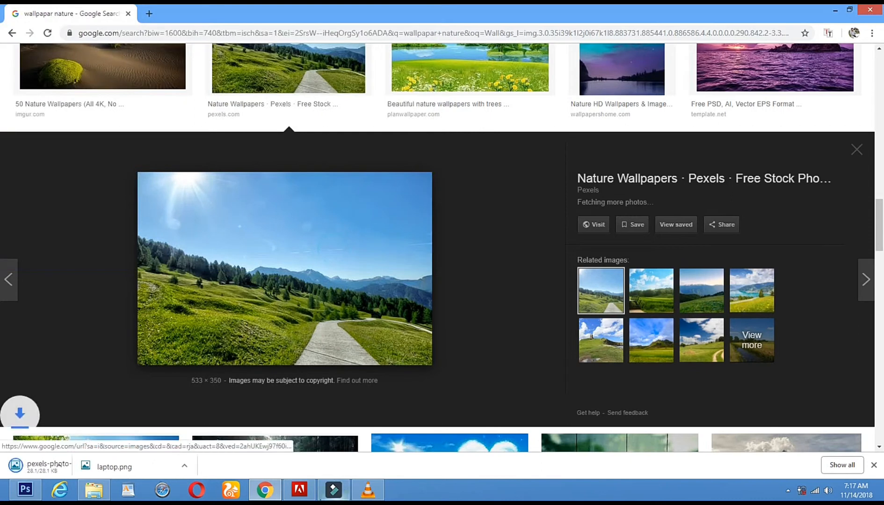
Step: Switch back to Photoshop and open pexels-photo-568236.jpeg from the Desktop
click(25, 489)
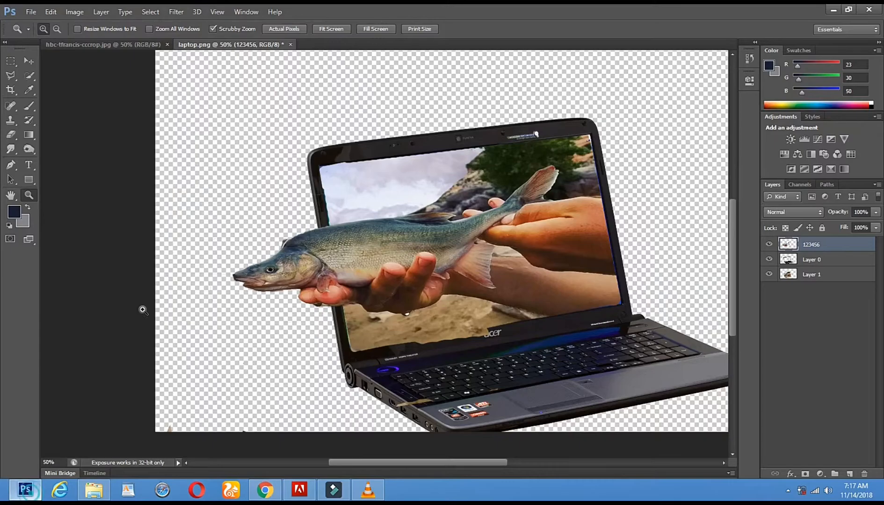
click(30, 11)
click(67, 35)
click(446, 278)
scroll(441, 272, down, 10)
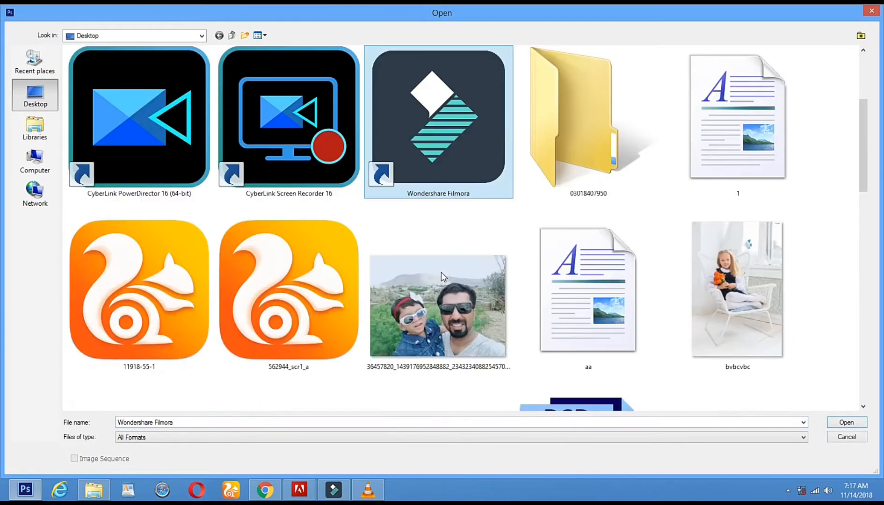
scroll(361, 236, up, 9)
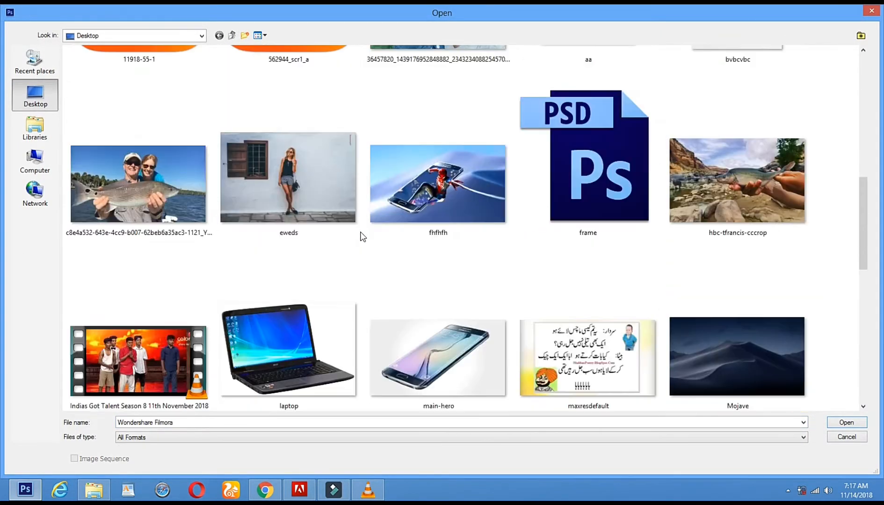
scroll(361, 235, down, 4)
click(299, 290)
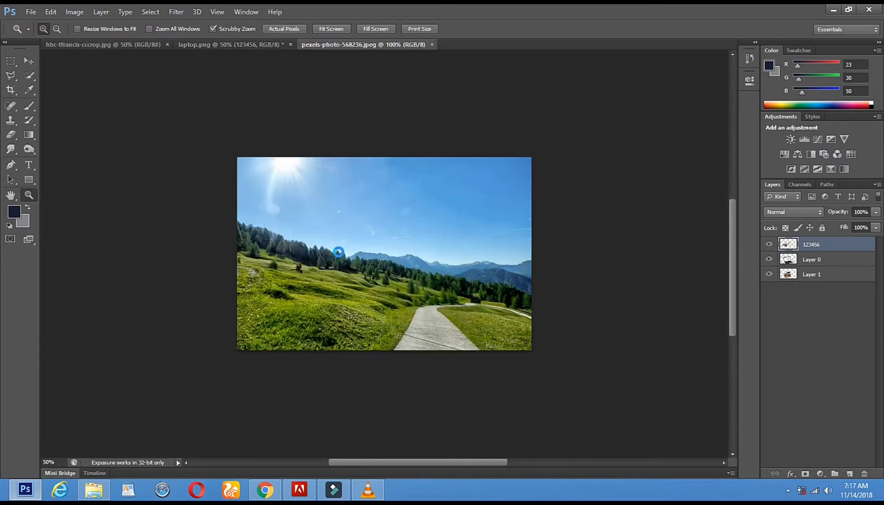
Step: Select the whole landscape image with the Rectangular Marquee, move it into laptop.png and place it over the fish's head
key(ctrl+plus)
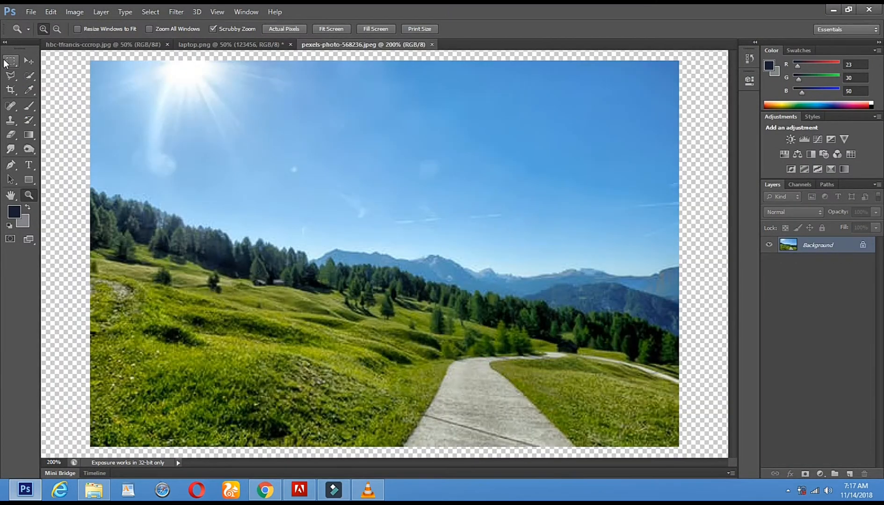
click(10, 61)
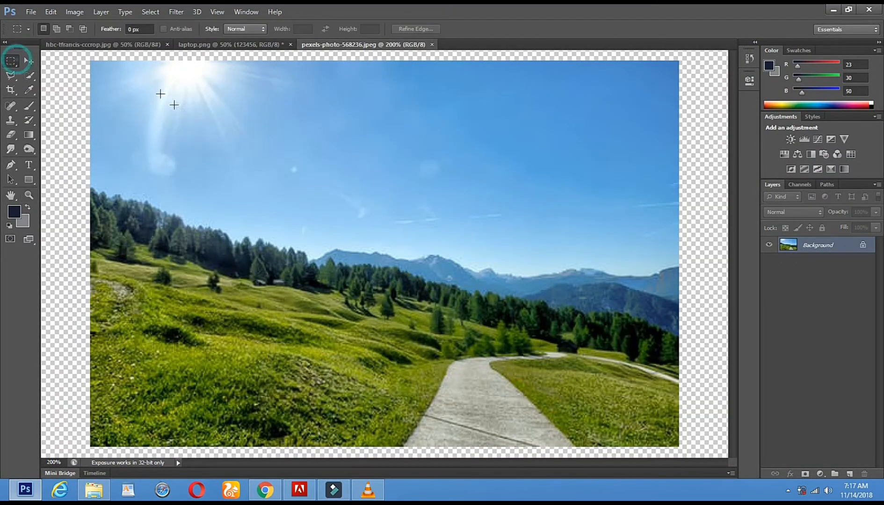
drag(89, 61, 678, 447)
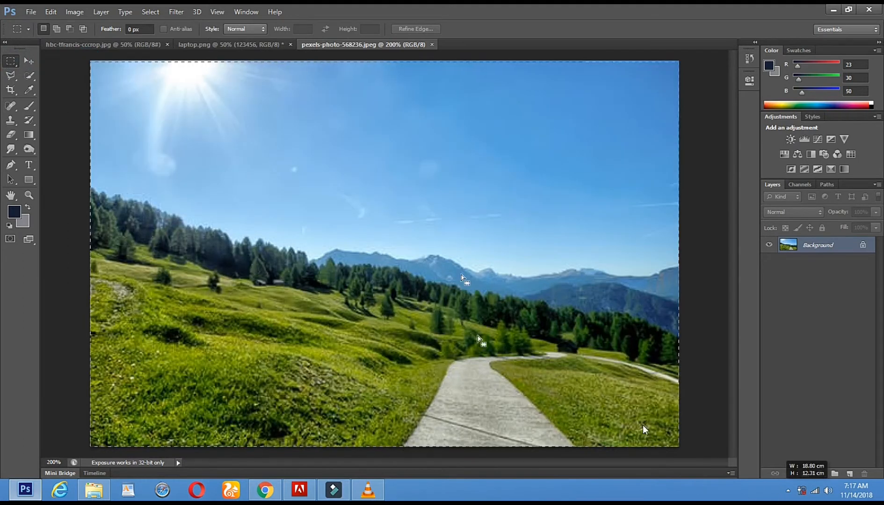
click(28, 60)
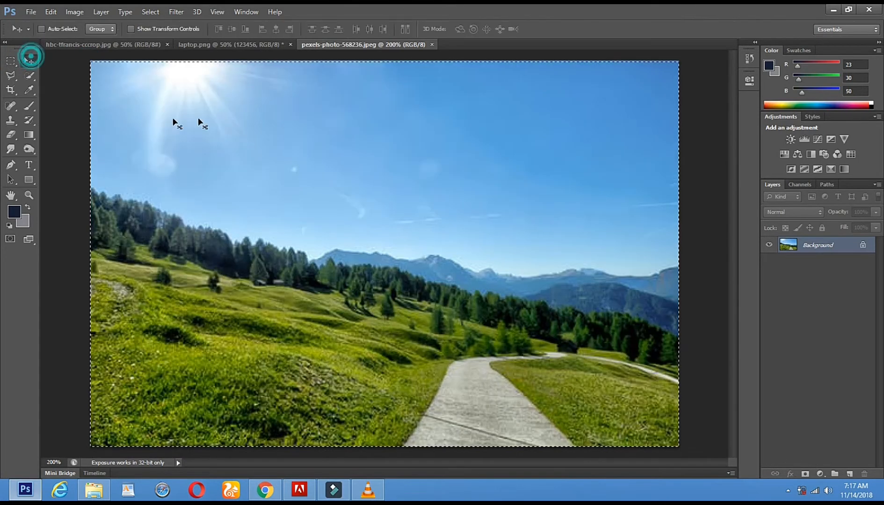
drag(294, 172, 173, 51)
drag(113, 45, 284, 213)
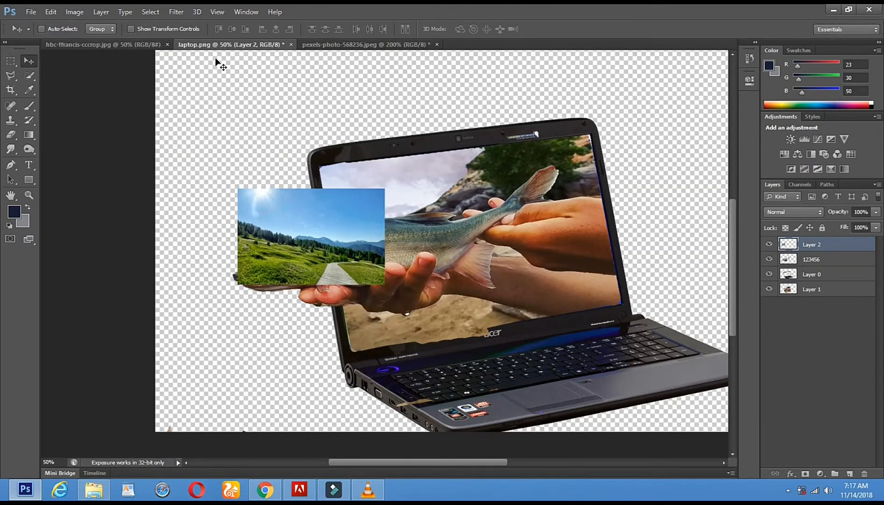
drag(301, 243, 257, 271)
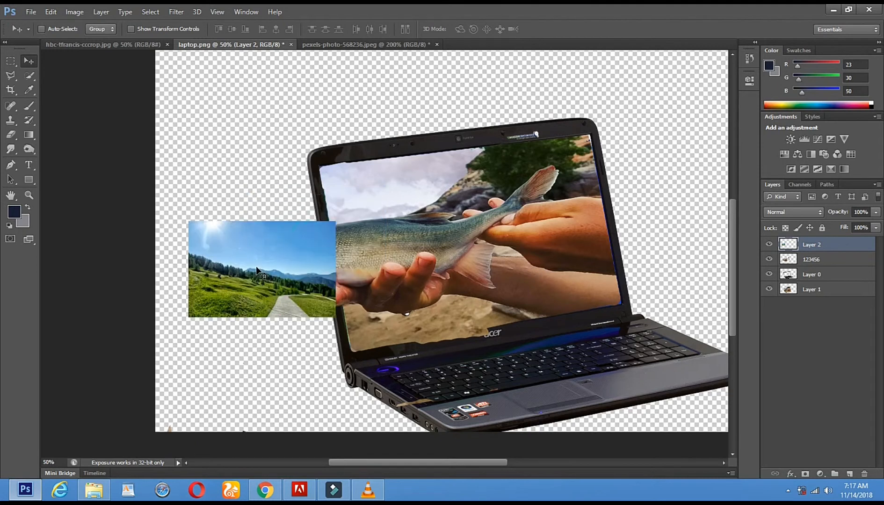
Step: Enlarge the landscape layer to about 437% width and 353% height over the laptop and apply the transformation
click(130, 29)
drag(335, 222, 733, 47)
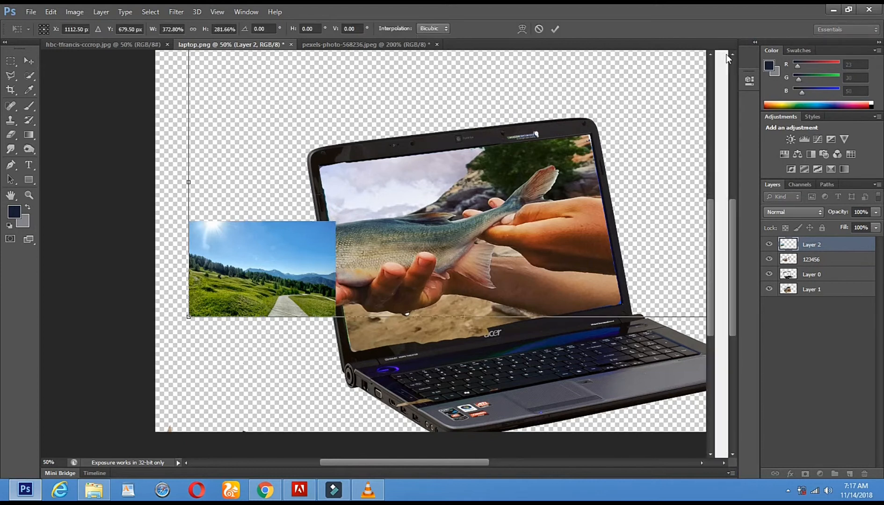
click(711, 51)
drag(487, 185, 423, 233)
drag(672, 136, 750, 18)
click(29, 195)
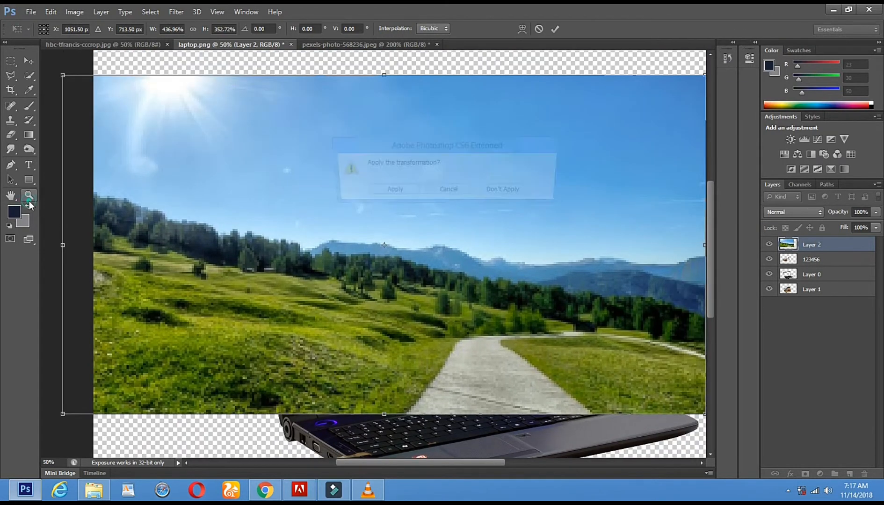
click(390, 192)
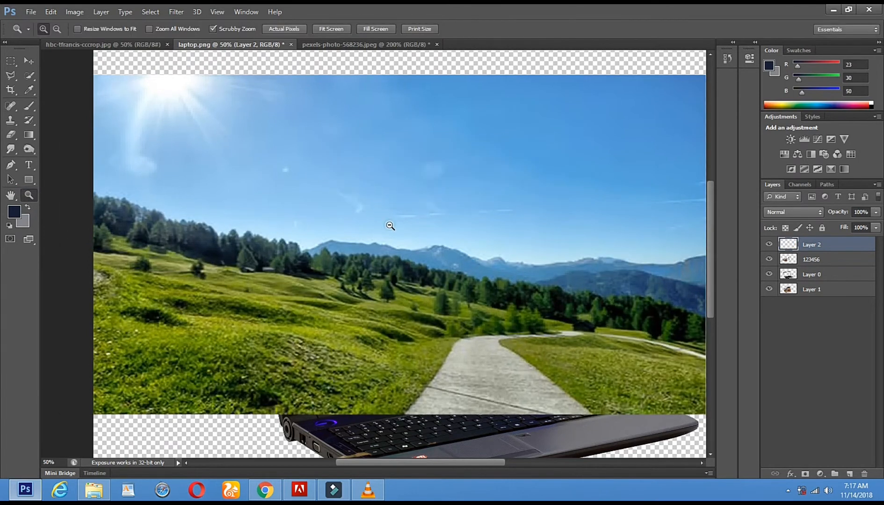
Step: Reposition the landscape and stretch it to about 120% width and 139% height, covering the whole canvas, and apply the transformation
alt+click(374, 220)
click(29, 59)
drag(244, 193, 261, 251)
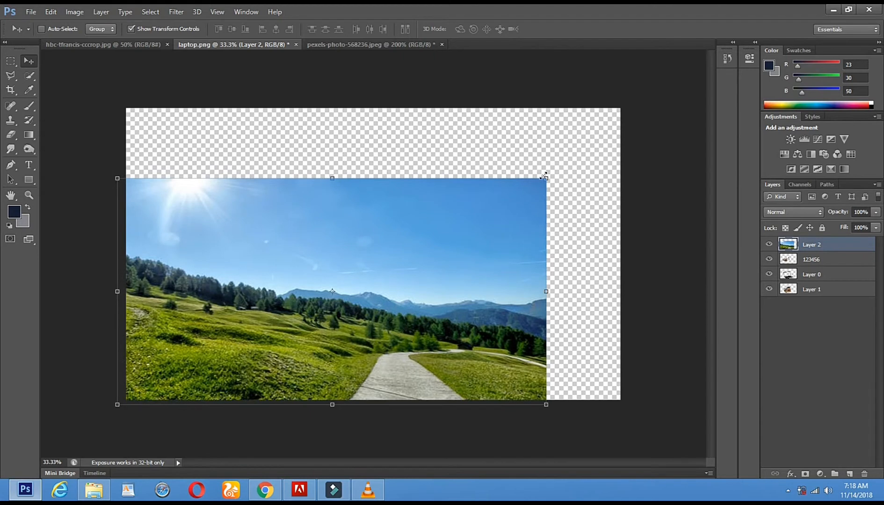
drag(637, 91, 634, 91)
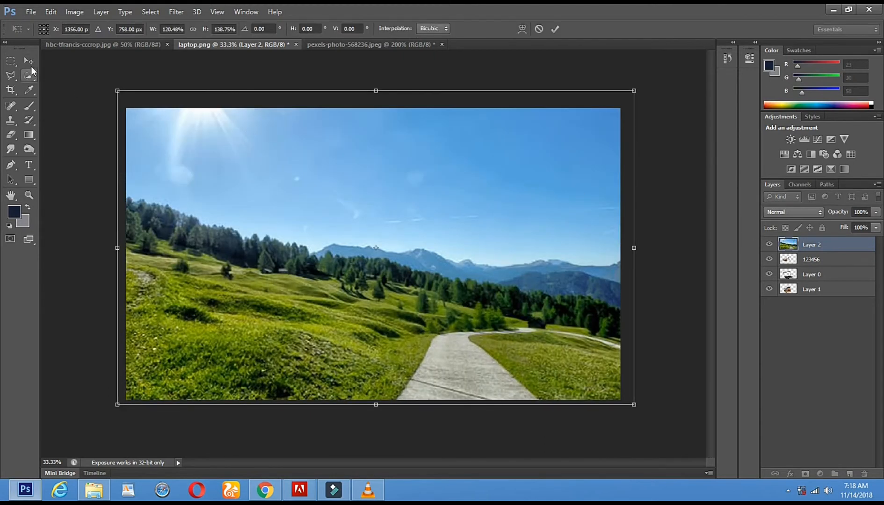
click(29, 62)
click(392, 189)
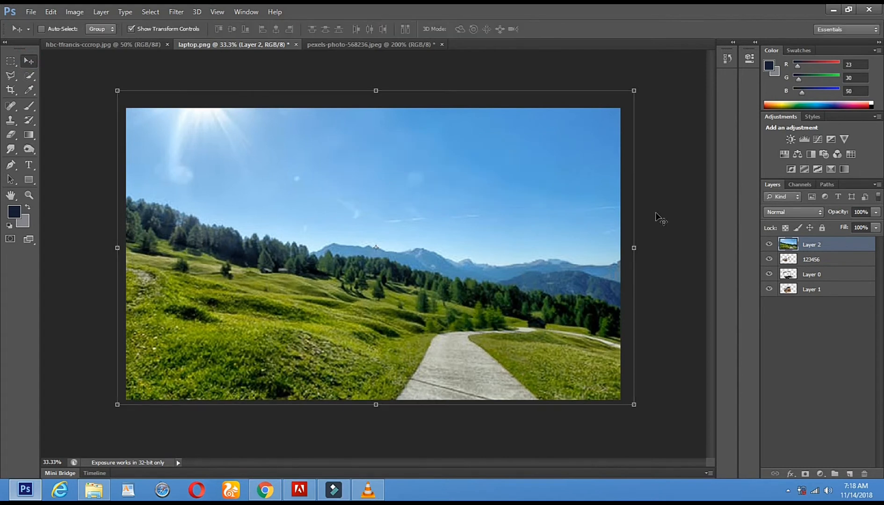
Step: Place Layer 2 beneath all other layers, scale it to about 107% width and 109% height, and hide the transform controls
drag(812, 246, 818, 298)
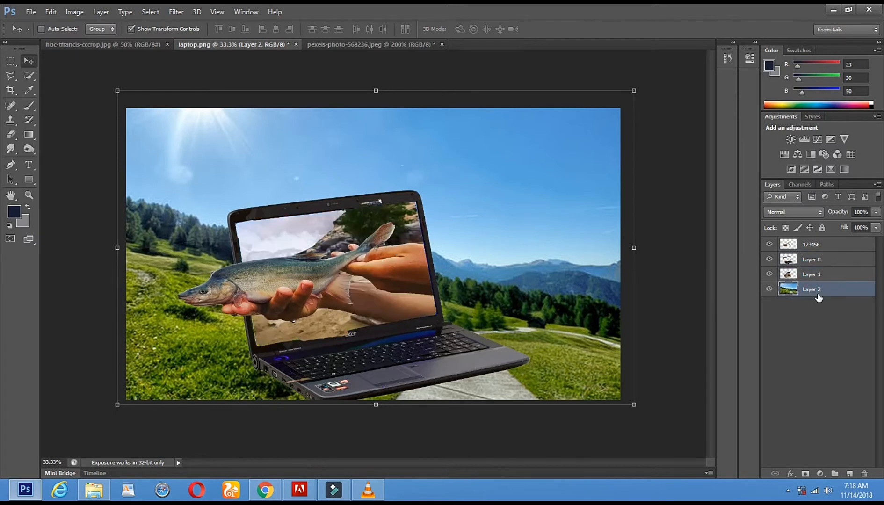
drag(633, 91, 671, 62)
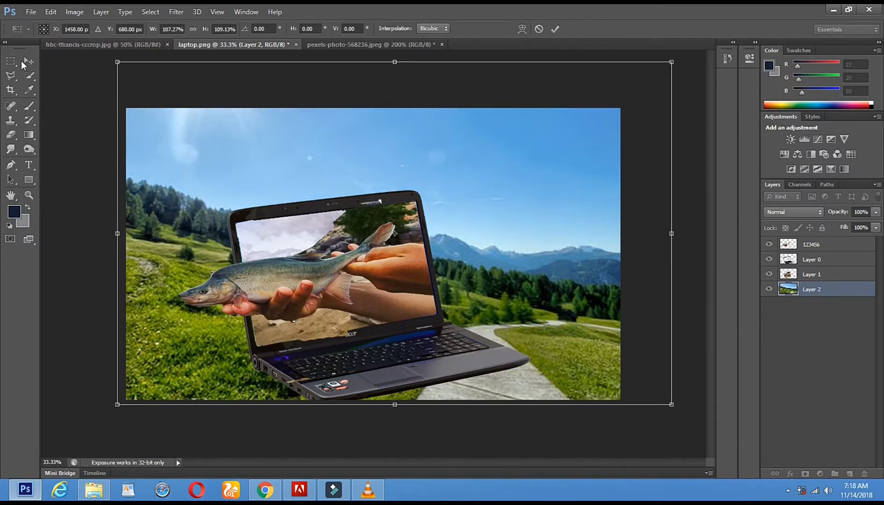
click(23, 64)
click(387, 190)
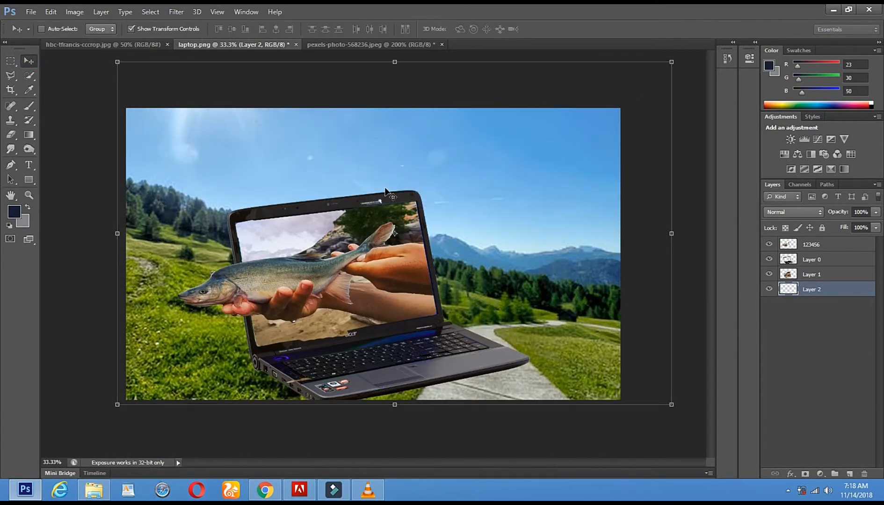
click(131, 29)
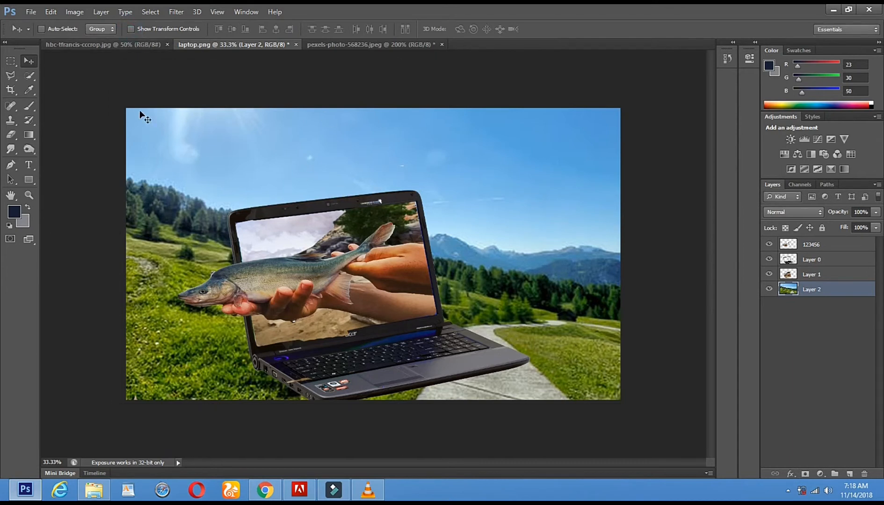
click(73, 13)
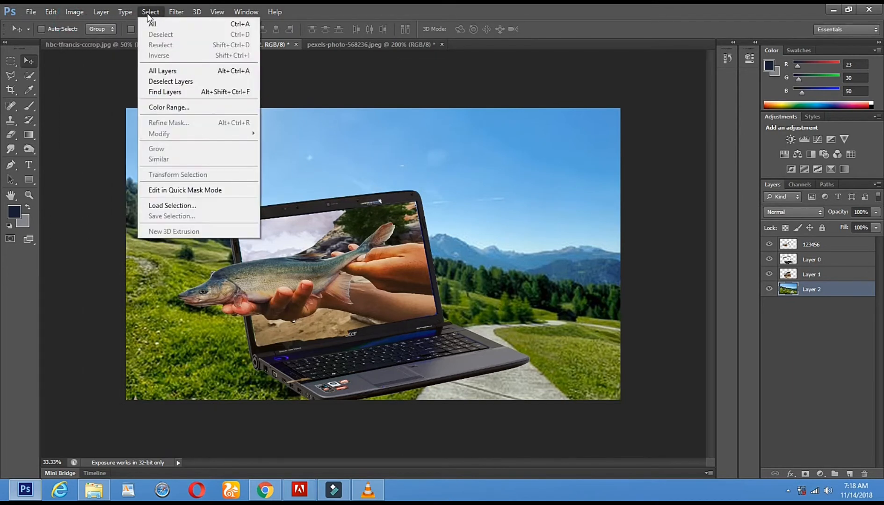
mouse_move(177, 15)
mouse_move(217, 123)
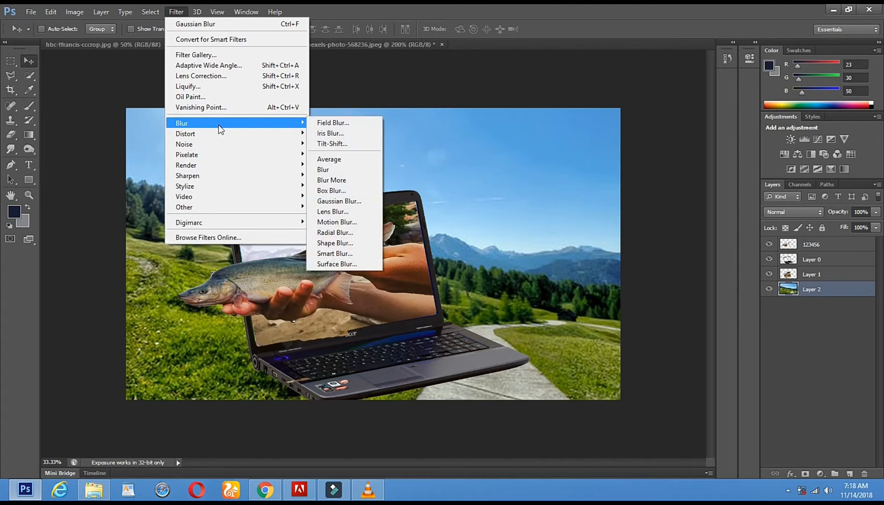
click(354, 210)
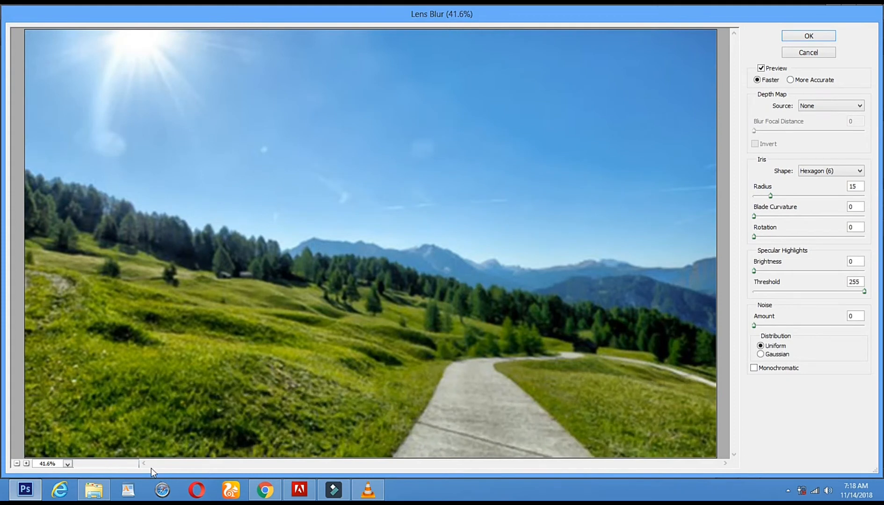
click(68, 464)
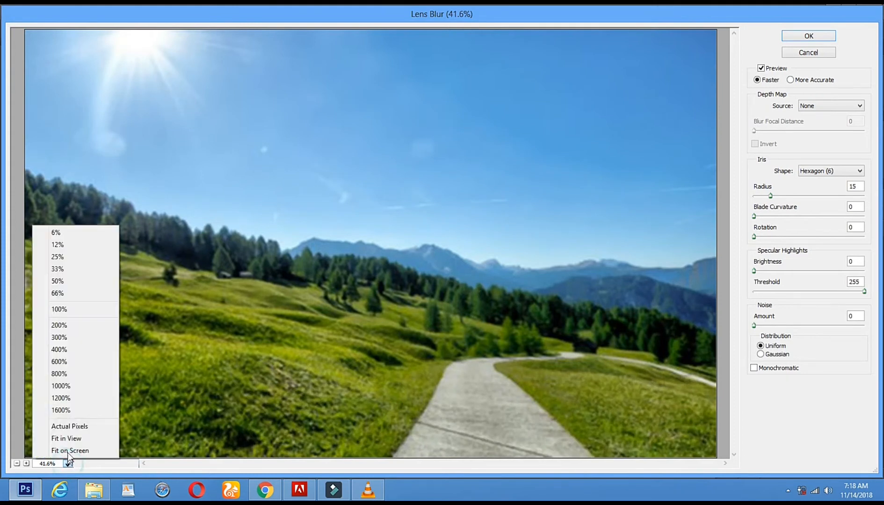
click(78, 375)
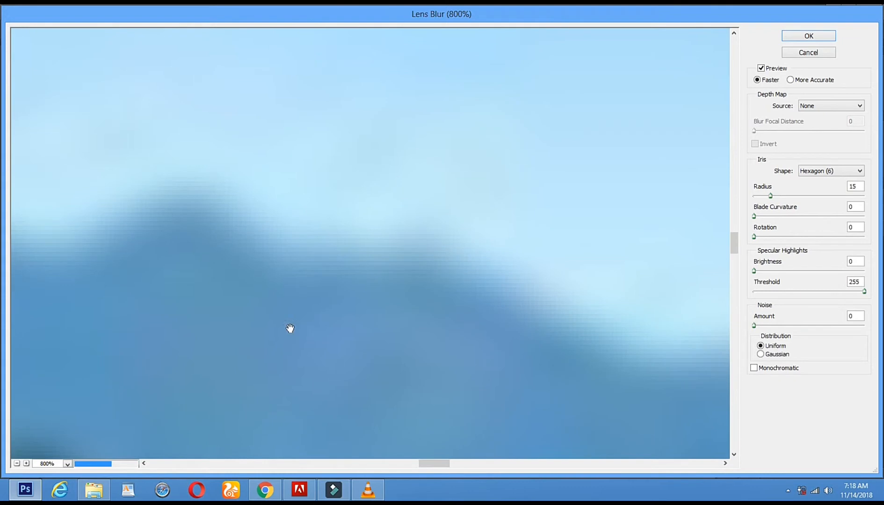
click(814, 52)
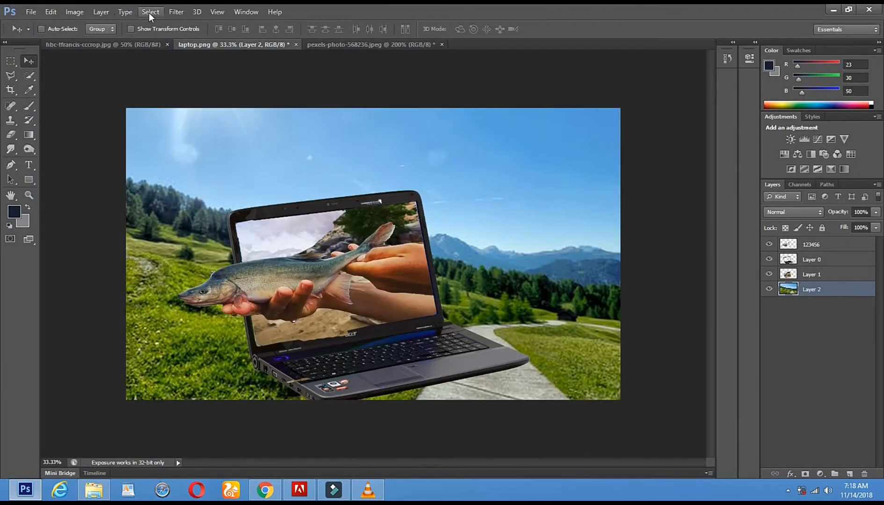
Step: Apply a Gaussian Blur with a radius of about 106.3 pixels to the landscape on Layer 2
click(149, 13)
mouse_move(169, 11)
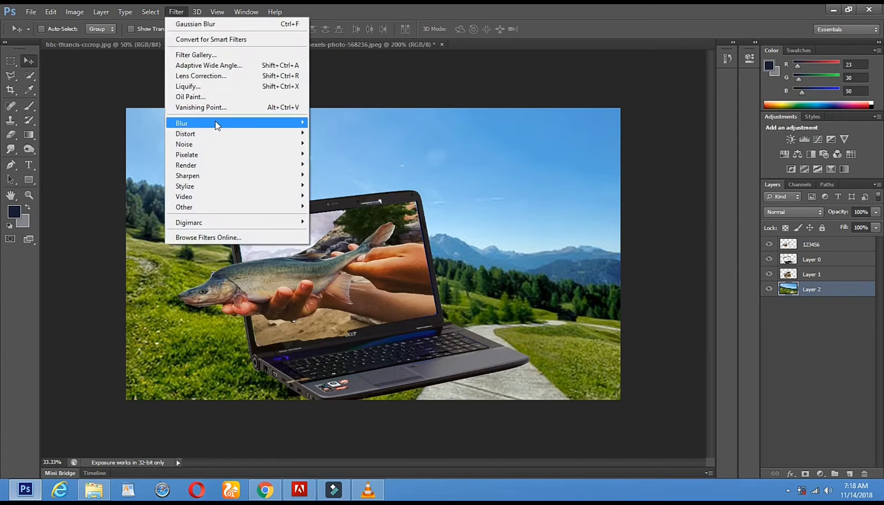
mouse_move(216, 122)
click(367, 201)
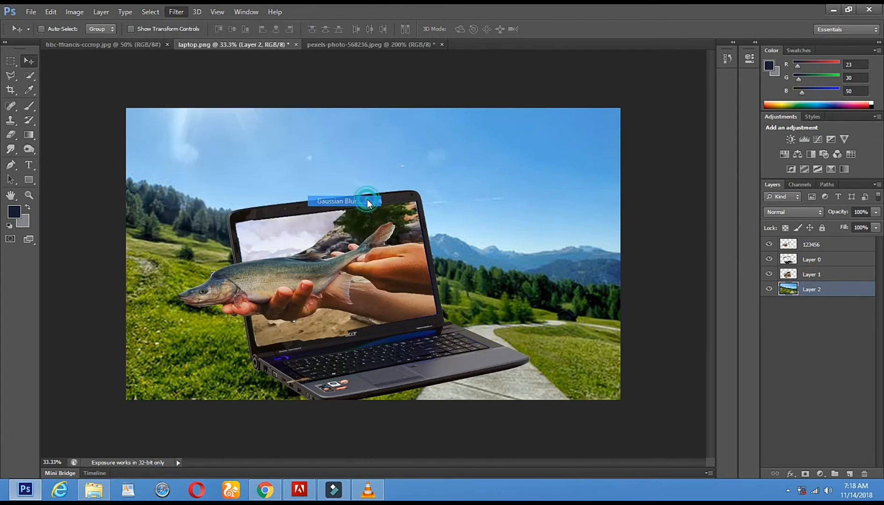
drag(644, 251, 690, 253)
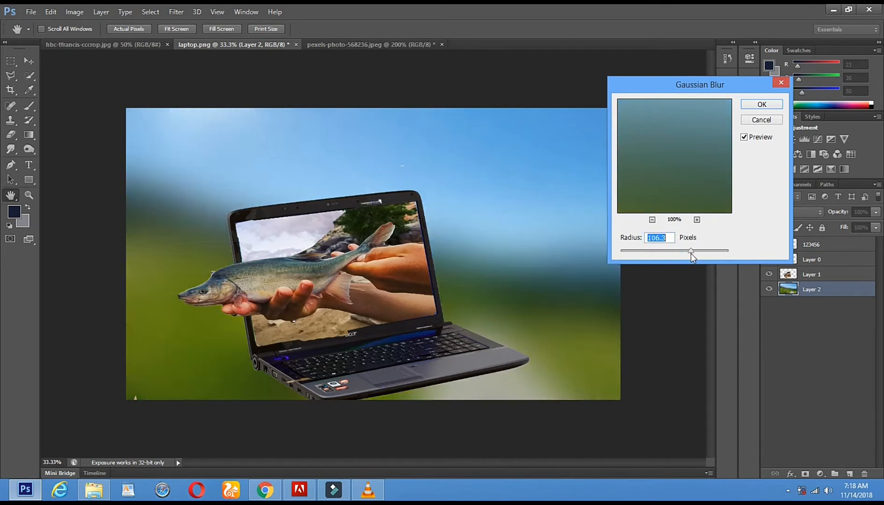
click(762, 105)
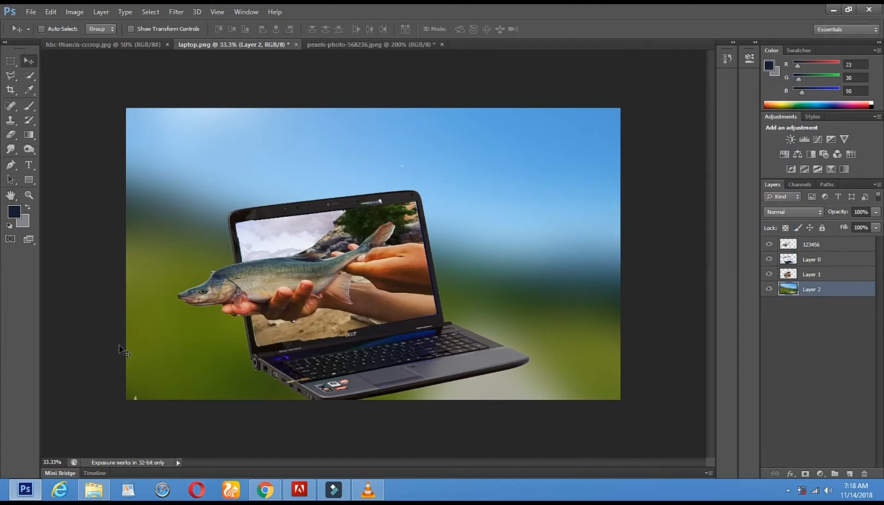
Step: On layer 123456, erase the part of the stray line above the fish's head that is nearest the laptop frame
click(29, 195)
click(154, 279)
click(200, 377)
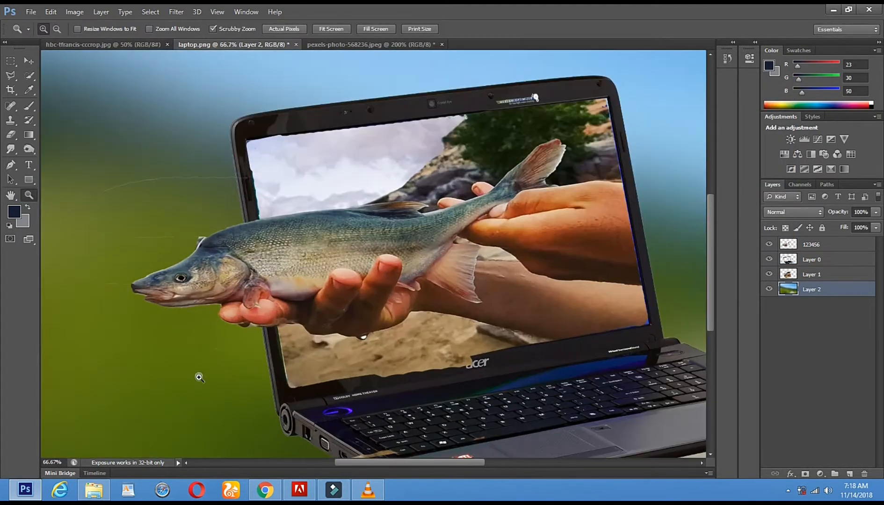
click(206, 201)
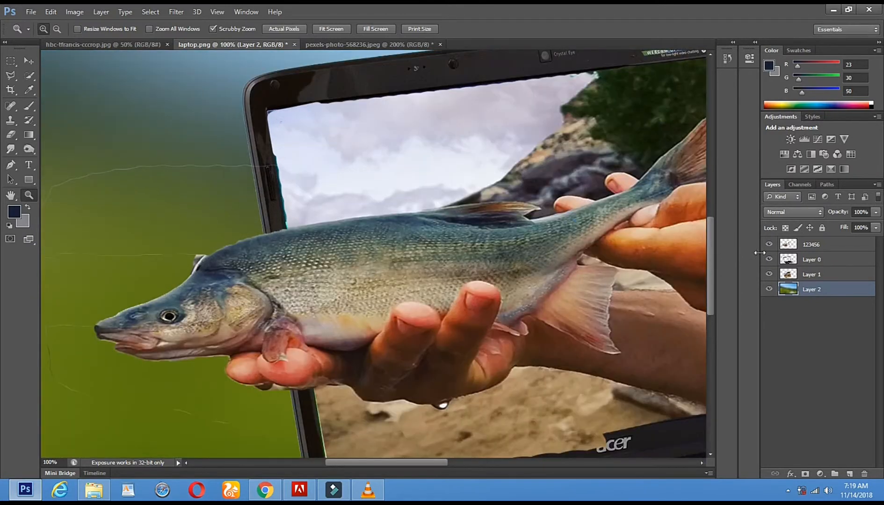
click(816, 248)
click(10, 135)
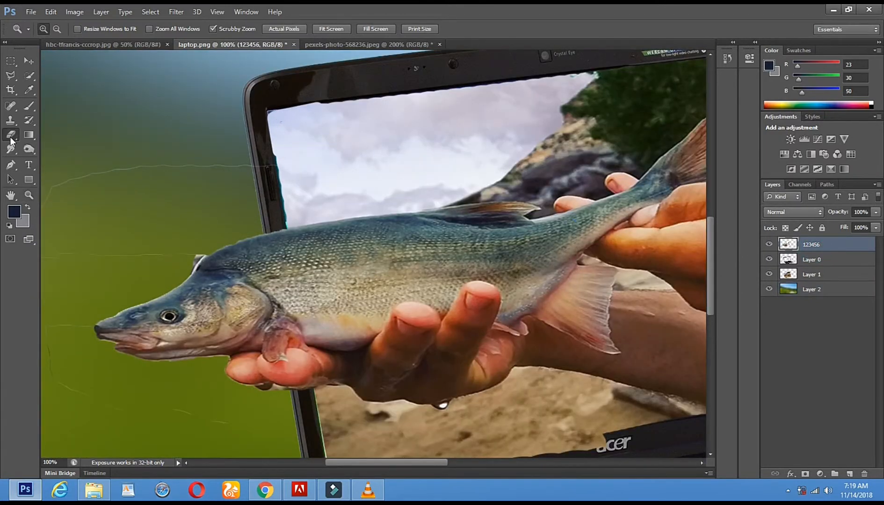
drag(270, 167, 160, 167)
Step: Enlarge the eraser to 101 px and remove the remaining stray lines above, in front of and below the fish's head
key(space)
drag(246, 178, 421, 178)
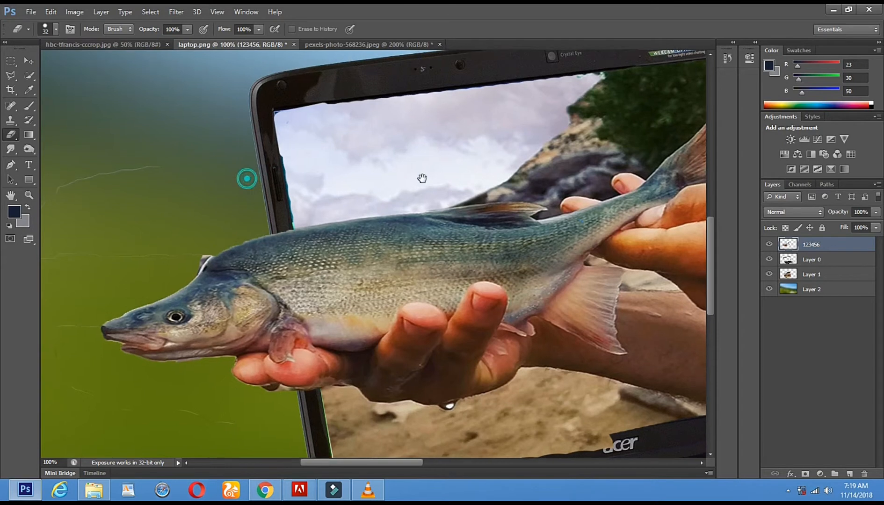
right_click(421, 179)
click(489, 203)
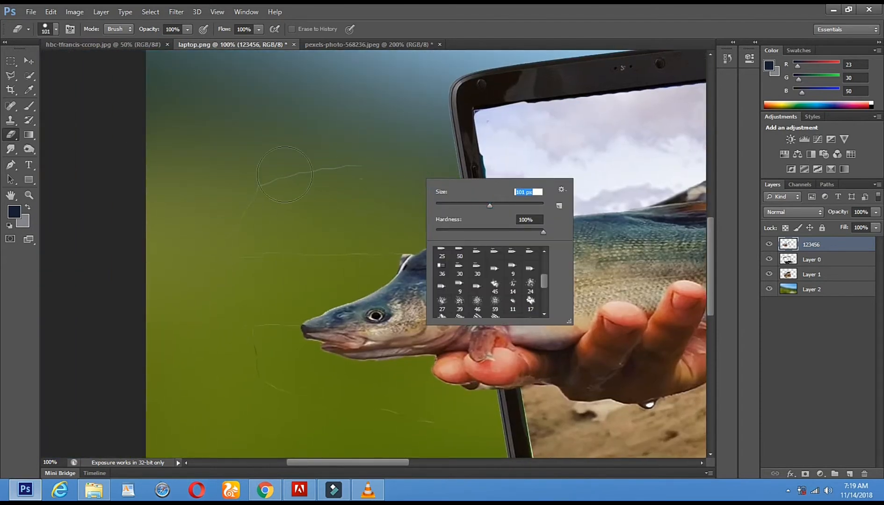
mouse_move(359, 178)
mouse_down()
mouse_move(211, 223)
mouse_move(210, 249)
mouse_up()
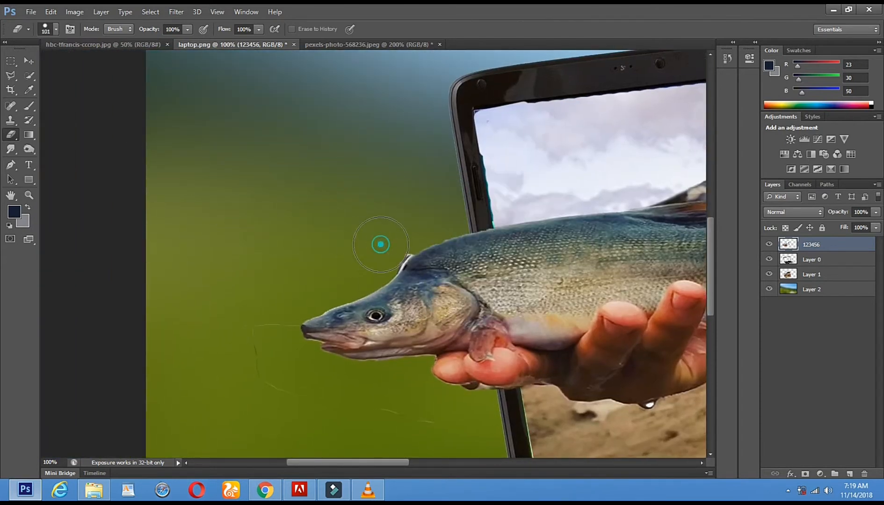
click(381, 250)
mouse_move(271, 323)
mouse_down()
mouse_move(249, 331)
mouse_move(261, 406)
mouse_up()
drag(565, 333, 522, 187)
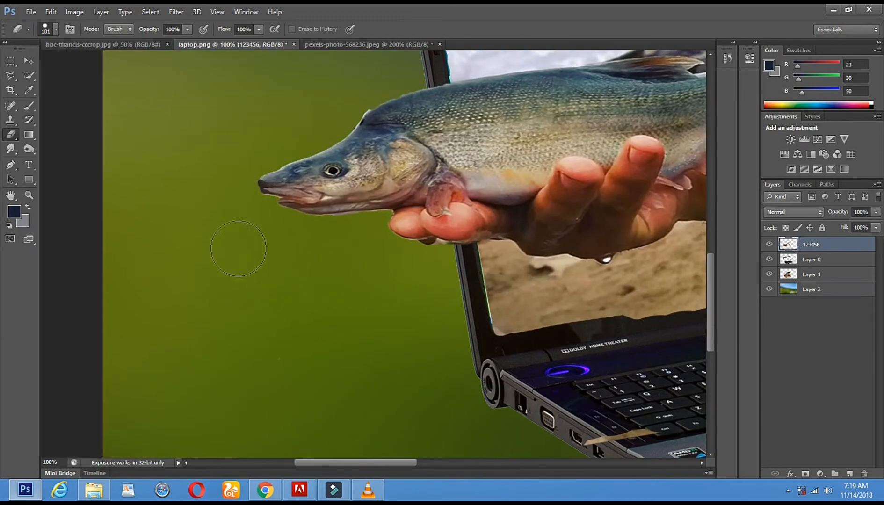
Step: Erase the stray speck at the canvas's lower-left corner from Layer 1
click(29, 195)
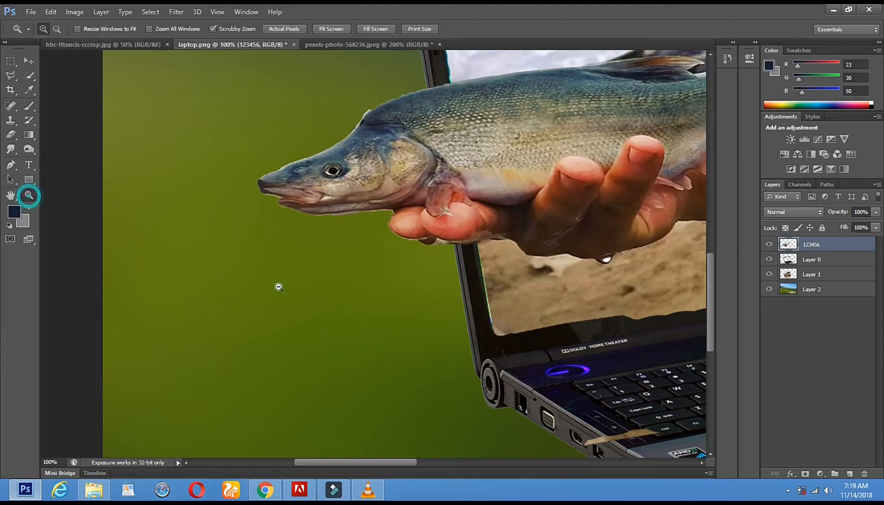
alt+click(278, 286)
alt+click(279, 286)
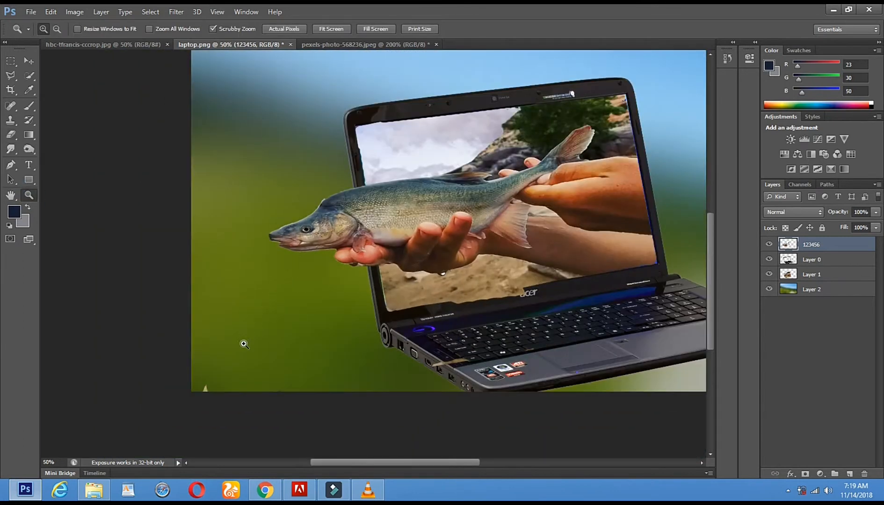
click(11, 136)
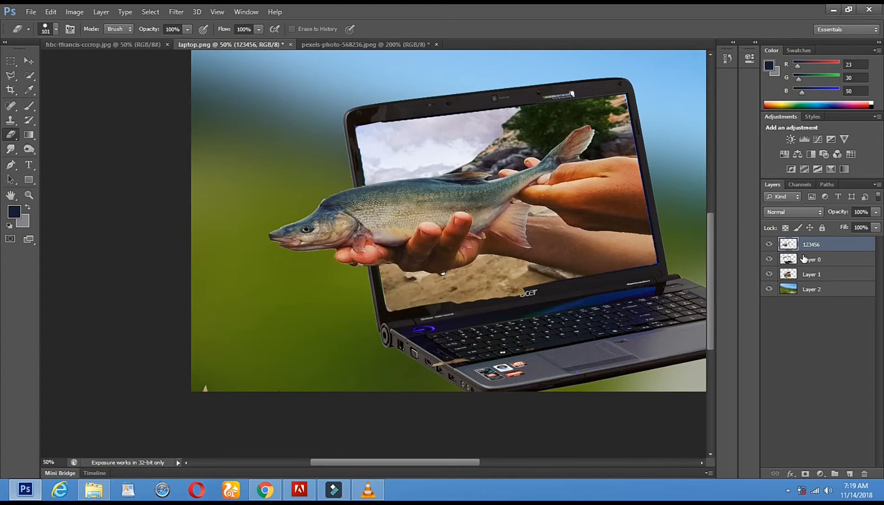
click(803, 259)
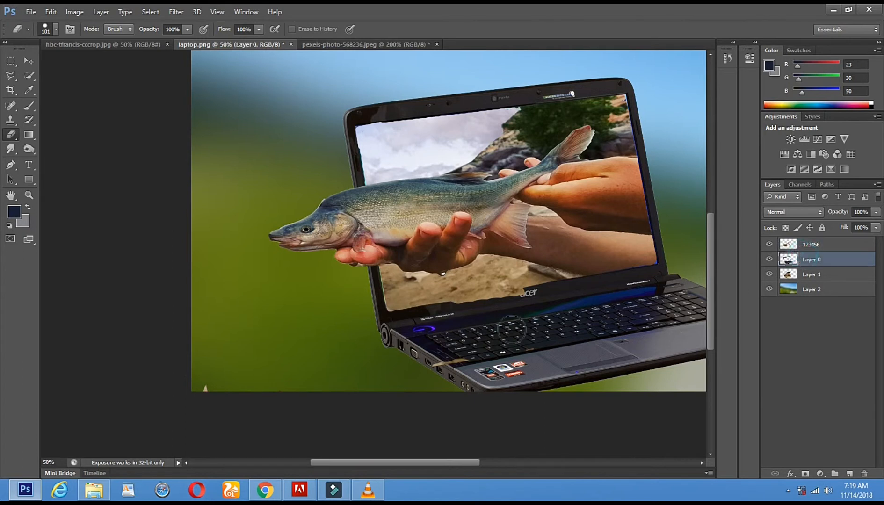
click(822, 274)
click(202, 380)
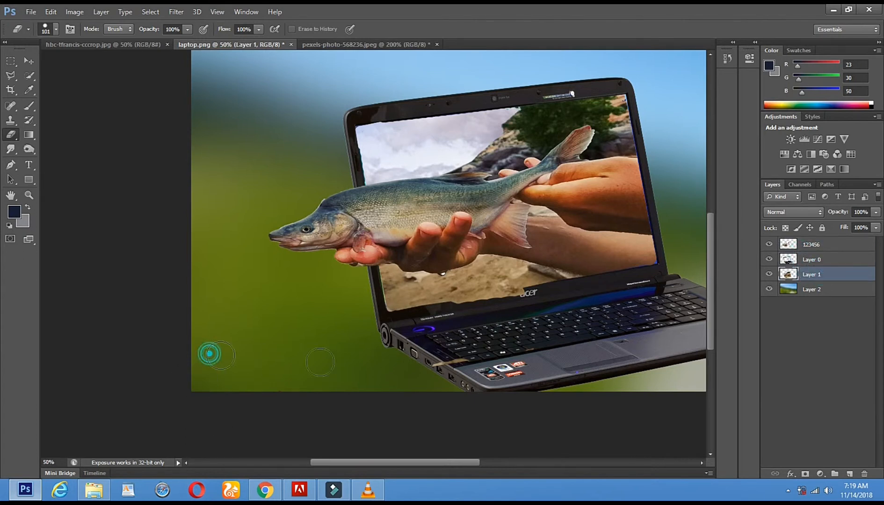
Step: Erase the stray speck in the sky above the laptop from Layer 1
drag(576, 317, 340, 347)
key(alt)
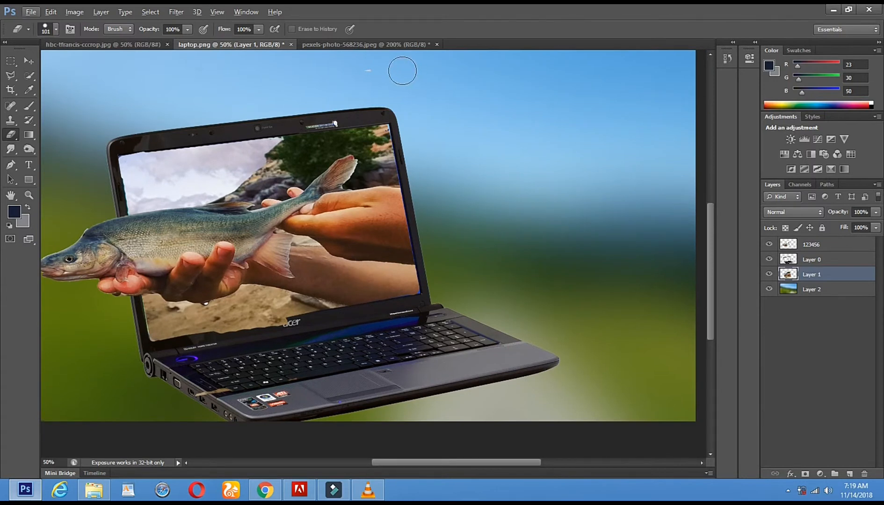
key(alt+bracketright)
key(alt+bracketright)
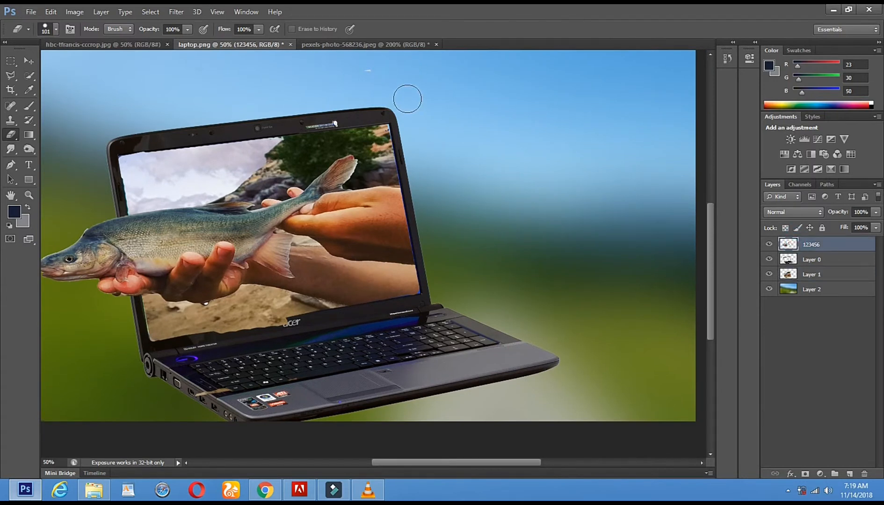
click(785, 257)
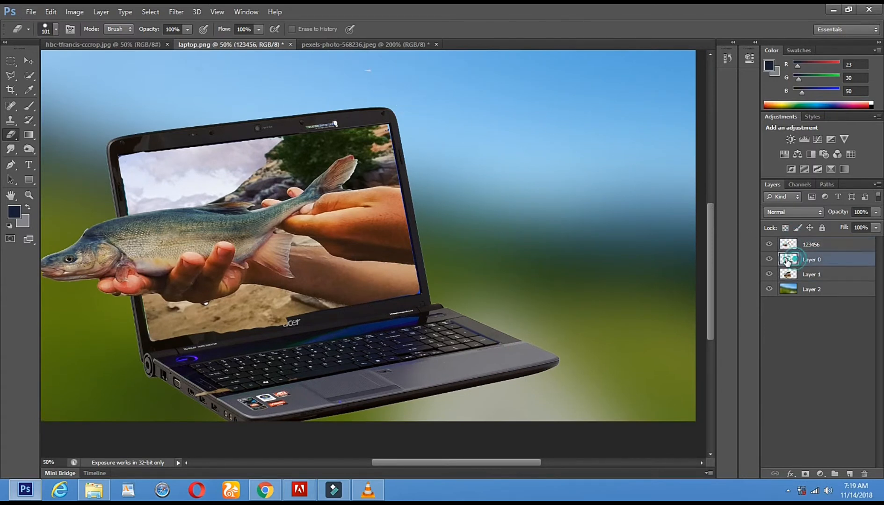
click(806, 278)
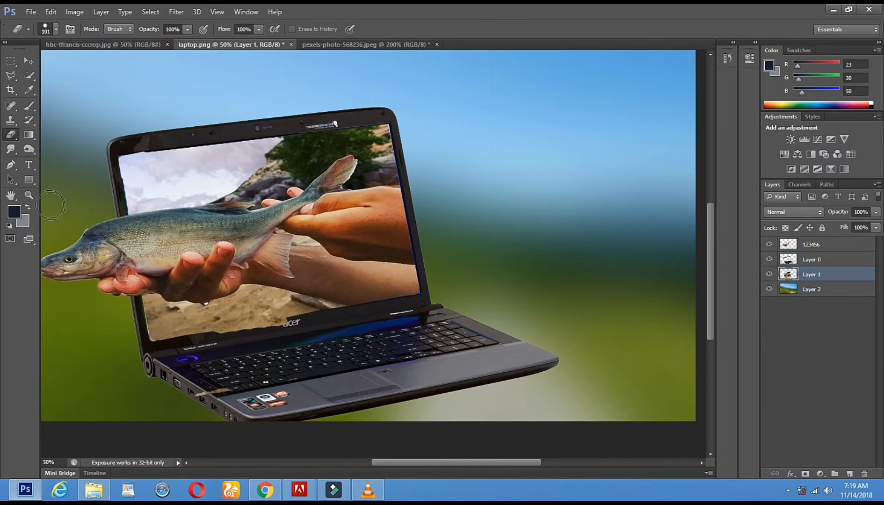
Step: Shift the hue of the blurred landscape on Layer 2 to +16 with Hue/Saturation
click(30, 195)
alt+click(197, 227)
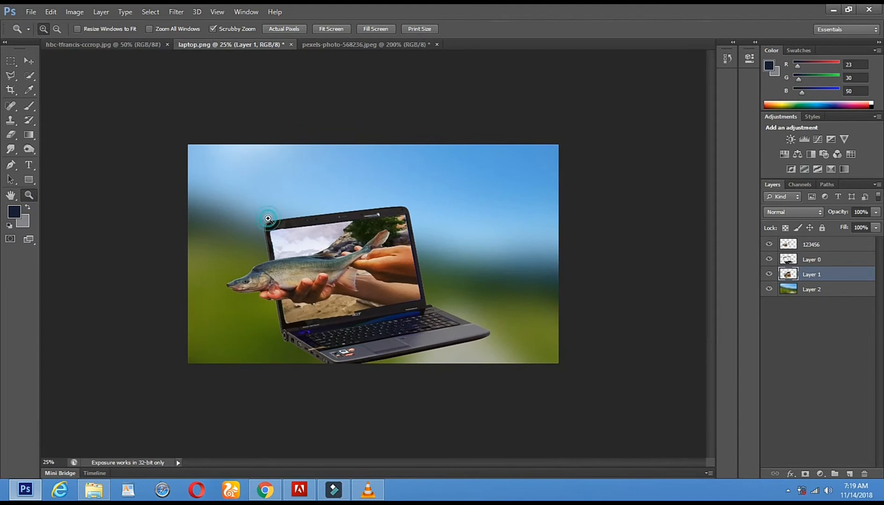
click(268, 218)
click(29, 61)
right_click(217, 152)
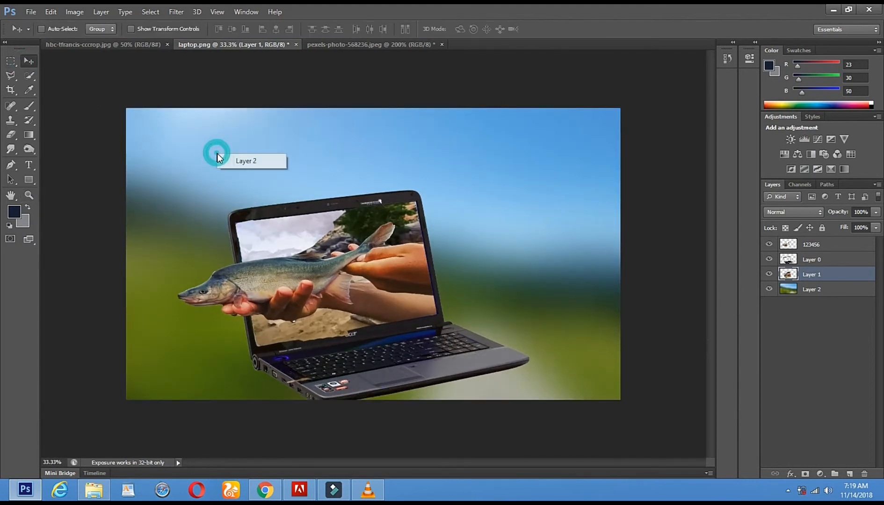
click(249, 161)
click(75, 12)
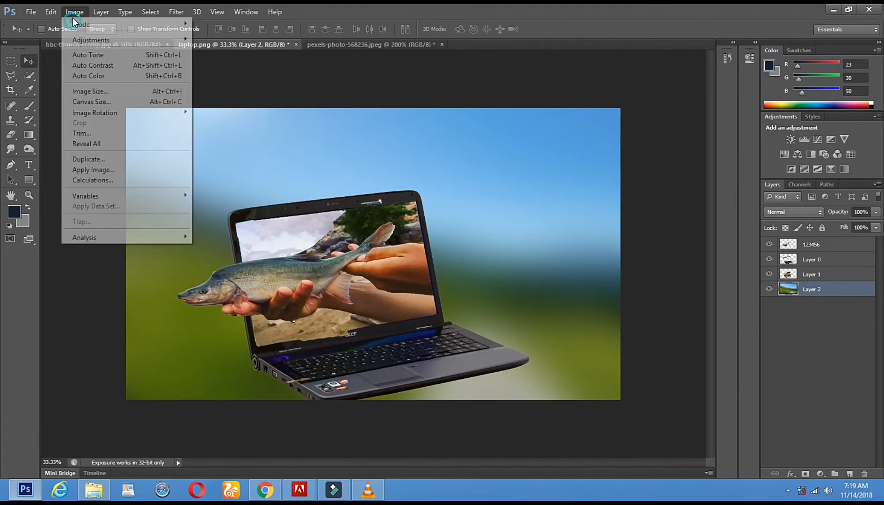
mouse_move(89, 40)
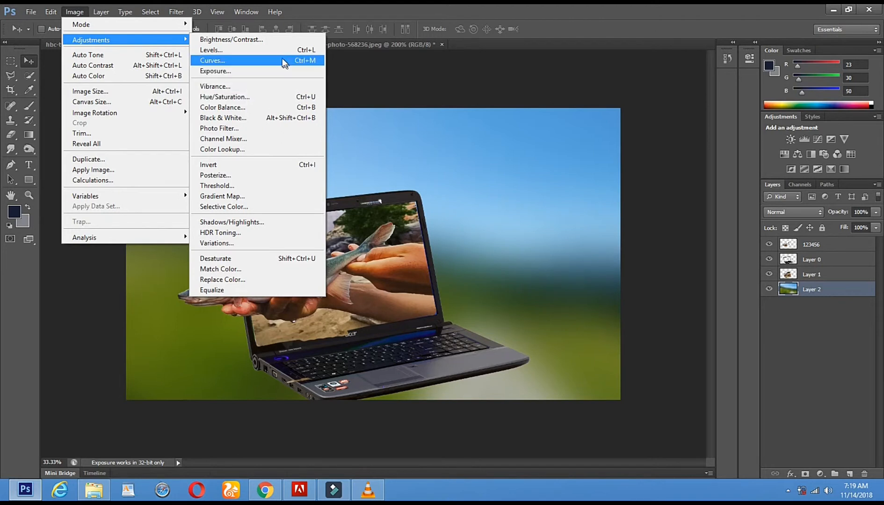
click(291, 96)
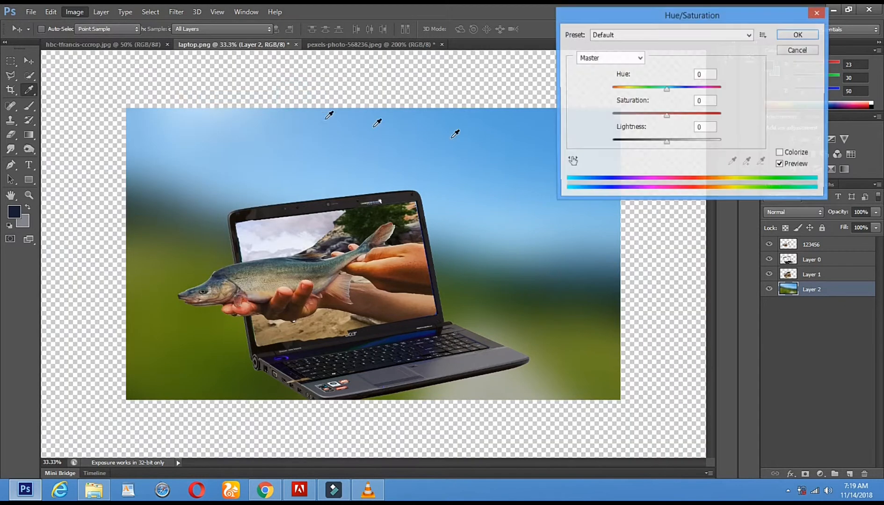
mouse_move(666, 88)
mouse_down()
mouse_move(611, 89)
mouse_move(717, 91)
mouse_move(676, 95)
mouse_up()
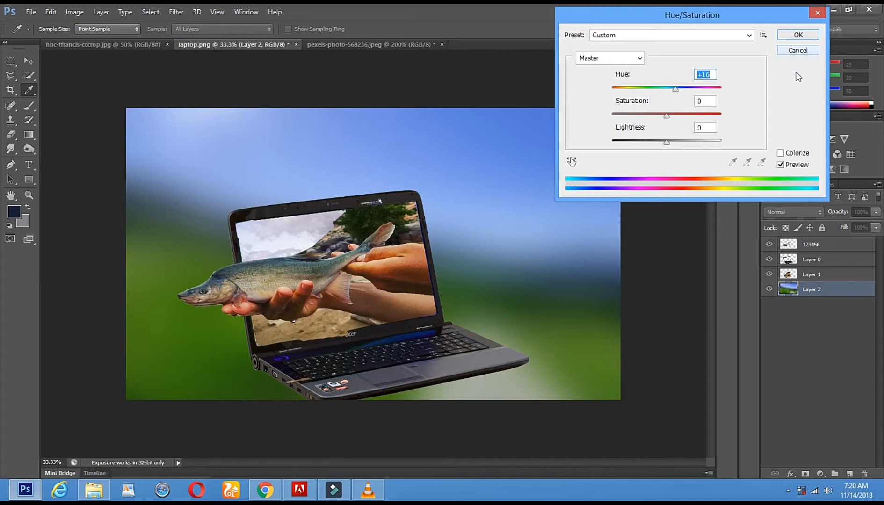
click(791, 32)
Step: Start an HDR Toning adjustment and agree to flatten the document
right_click(189, 174)
click(198, 185)
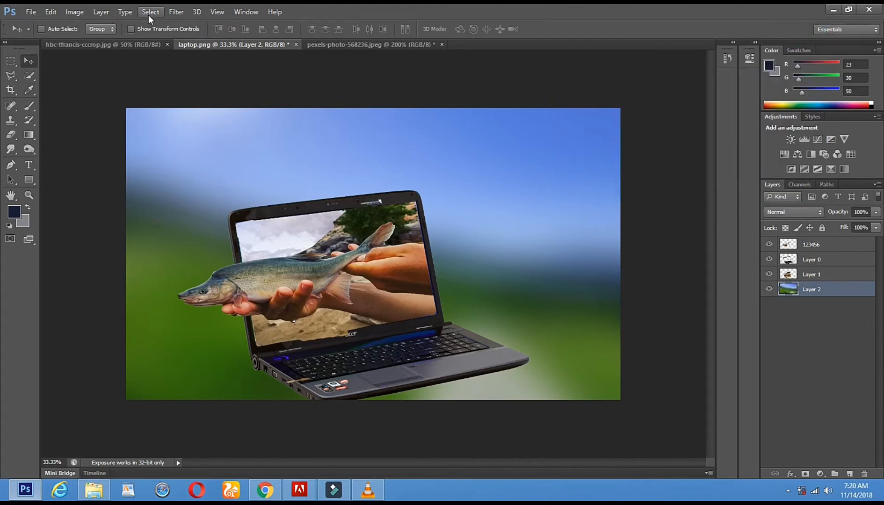
click(76, 13)
click(75, 12)
click(84, 13)
mouse_move(88, 41)
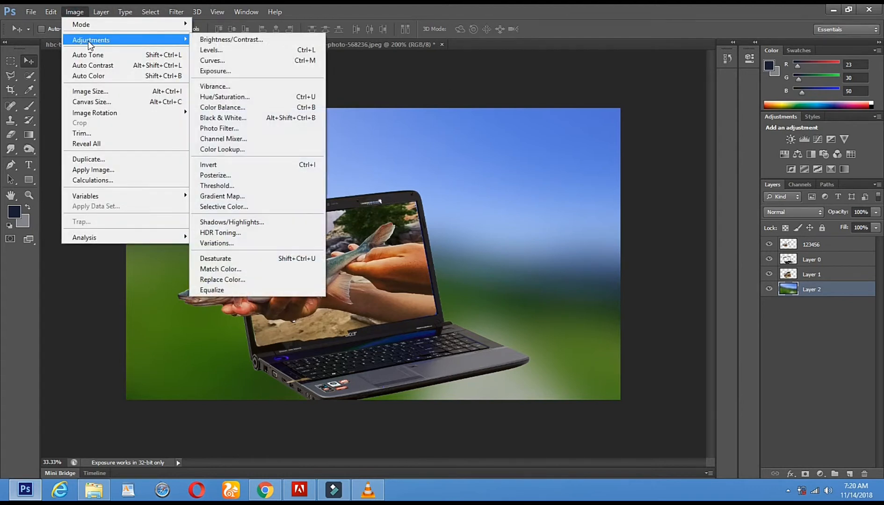
click(237, 232)
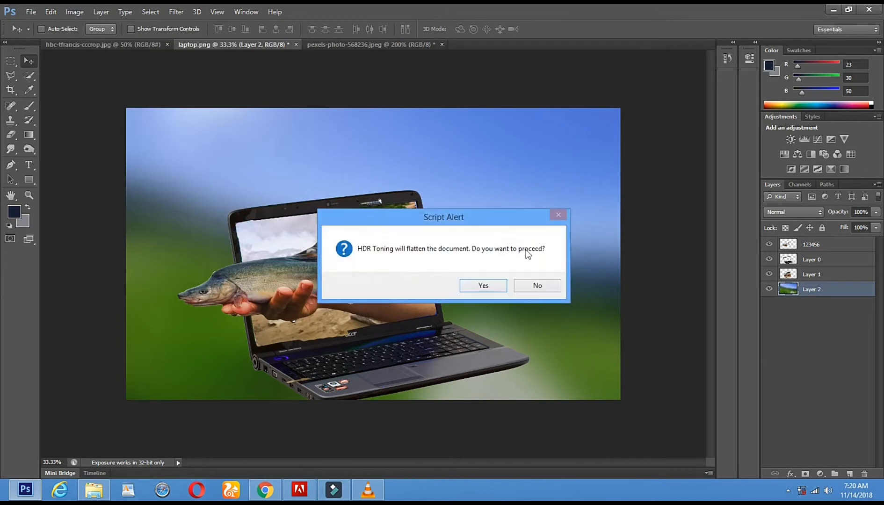
click(480, 285)
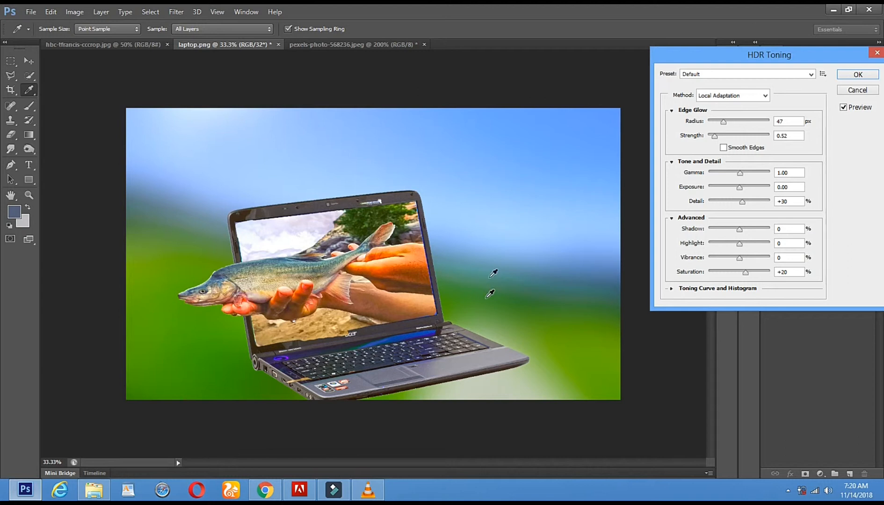
Step: Set the HDR Toning edge glow to a radius of 298 px and a strength of 0.70
drag(727, 121, 763, 123)
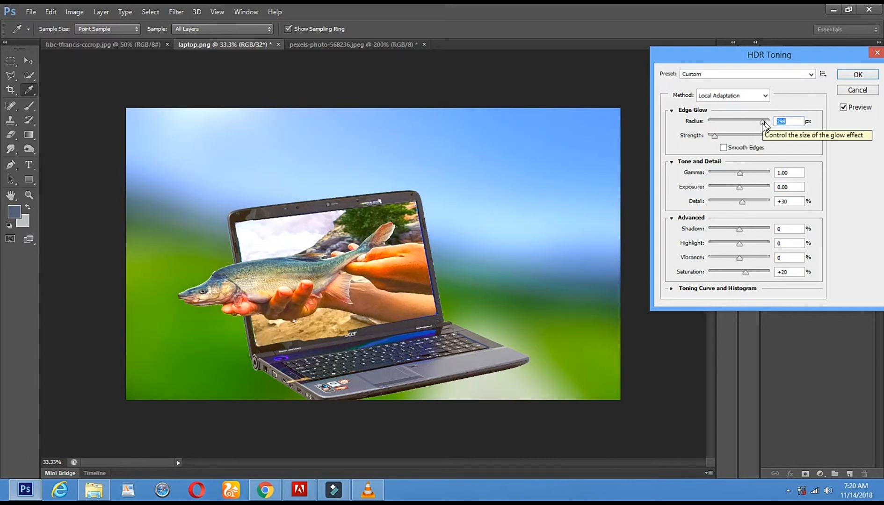
drag(714, 135, 752, 138)
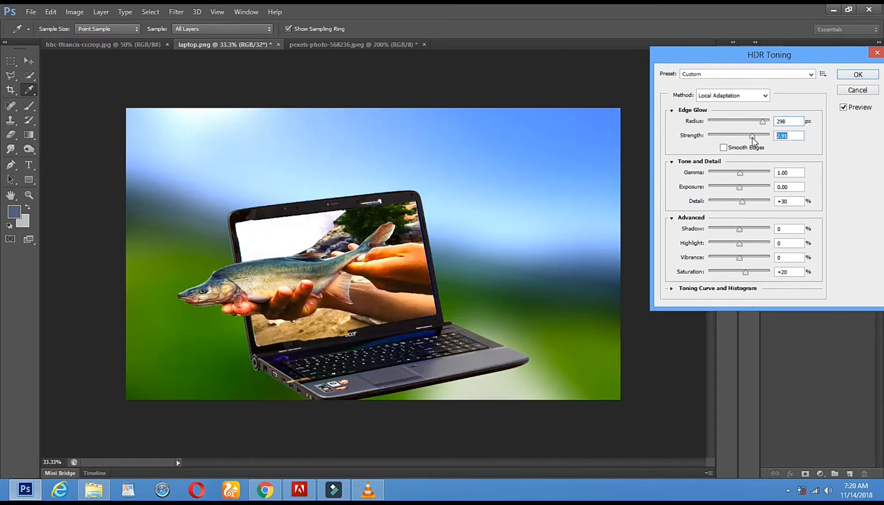
drag(751, 137, 717, 139)
Step: Set the HDR Toning gamma to 1.62, exposure to -0.59 and detail to -28%
drag(739, 173, 712, 173)
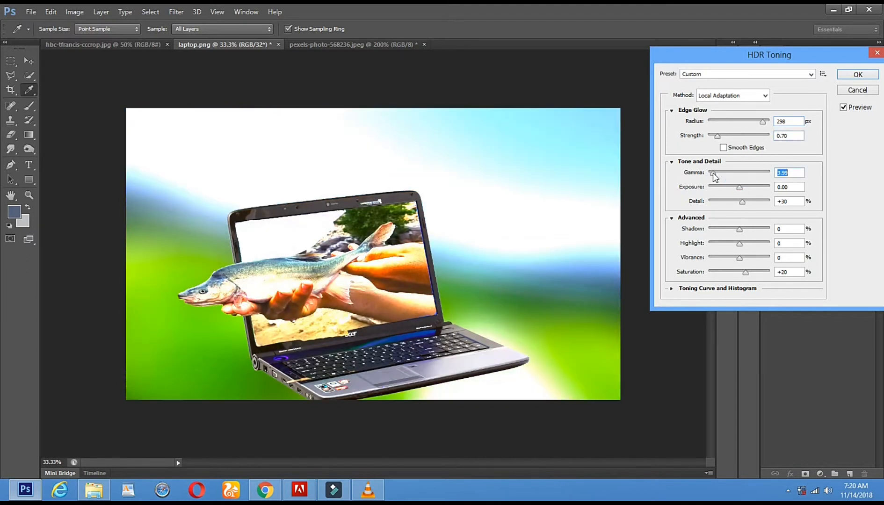
drag(713, 173, 731, 177)
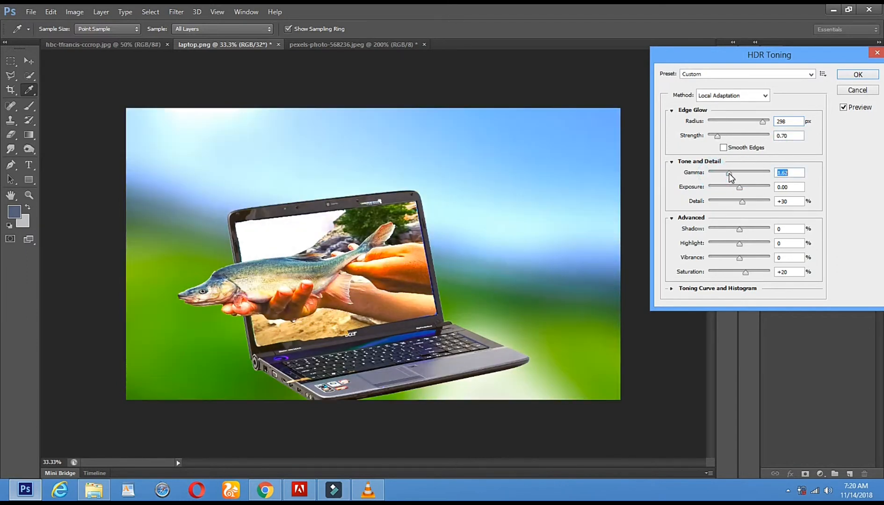
mouse_move(739, 187)
mouse_down()
mouse_move(715, 187)
mouse_move(748, 189)
mouse_move(738, 191)
mouse_up()
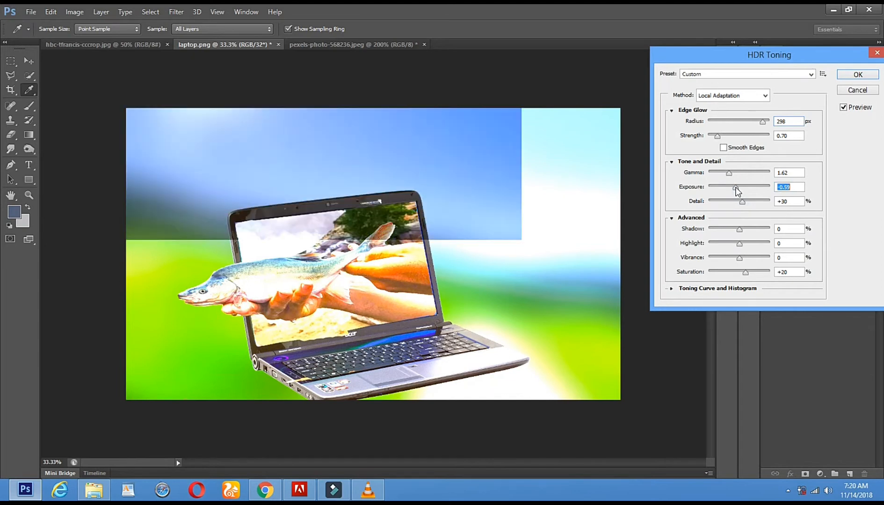
mouse_move(742, 201)
mouse_down()
mouse_move(723, 200)
mouse_move(730, 200)
mouse_up()
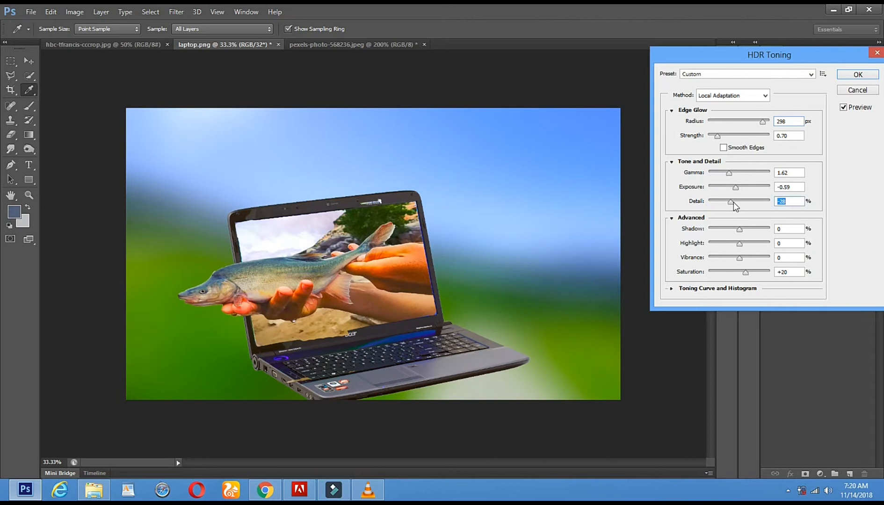
Step: Set the HDR Toning shadow and highlight to +41% each and vibrance to +48%, and apply the adjustment
drag(737, 228, 744, 230)
drag(733, 243, 751, 244)
click(751, 243)
drag(738, 259, 758, 259)
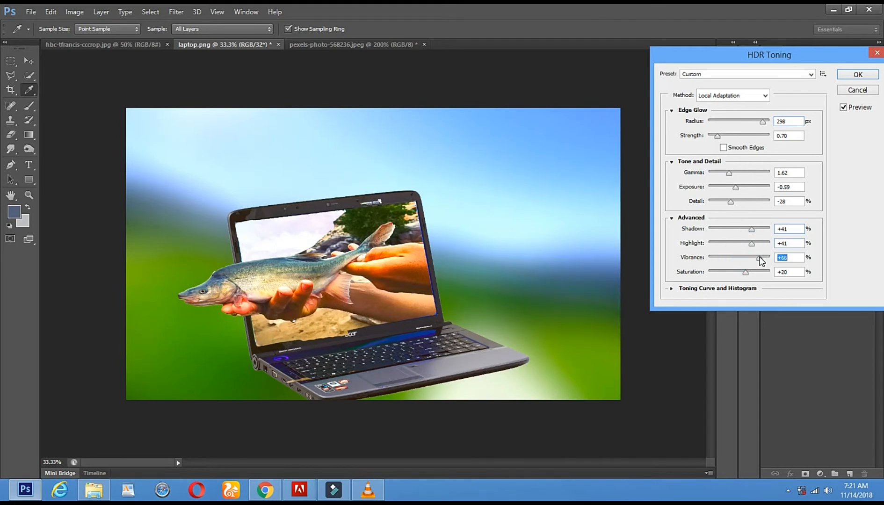
drag(759, 259, 754, 259)
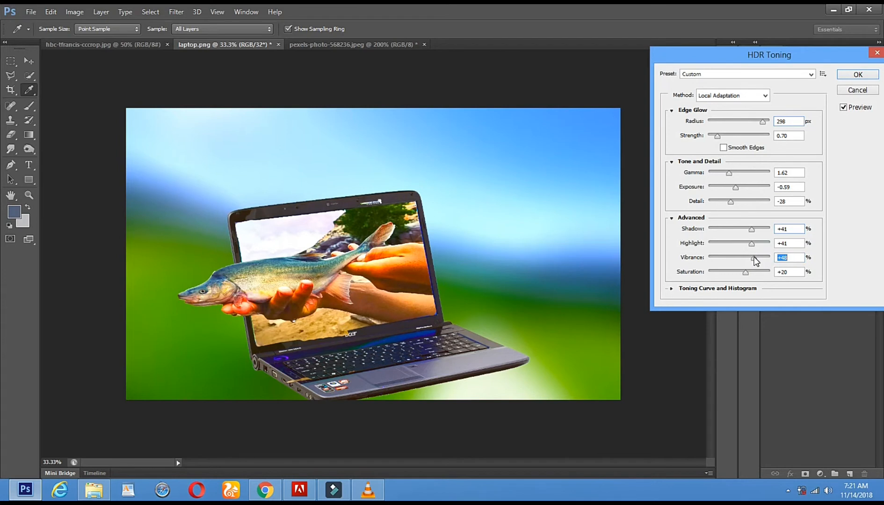
click(859, 76)
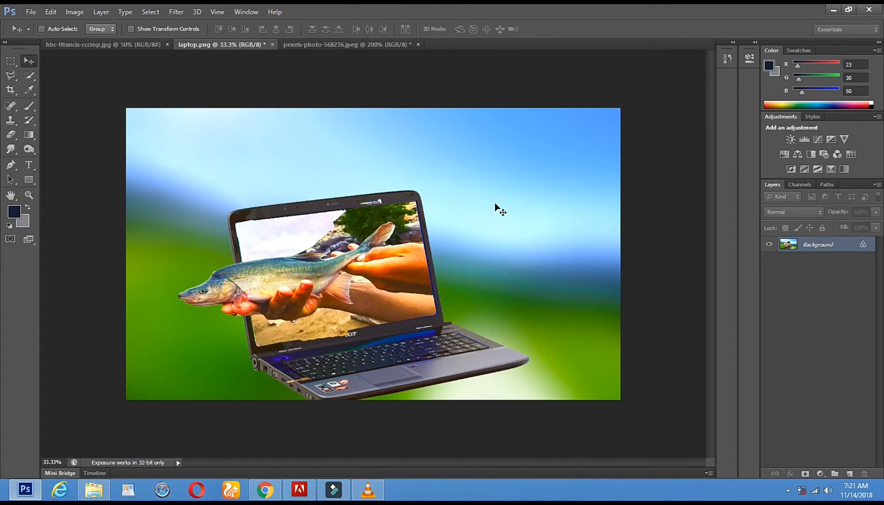
Step: Start saving a copy of the composite to the Desktop under the file name "Subscribe Channel Thankew"
click(32, 12)
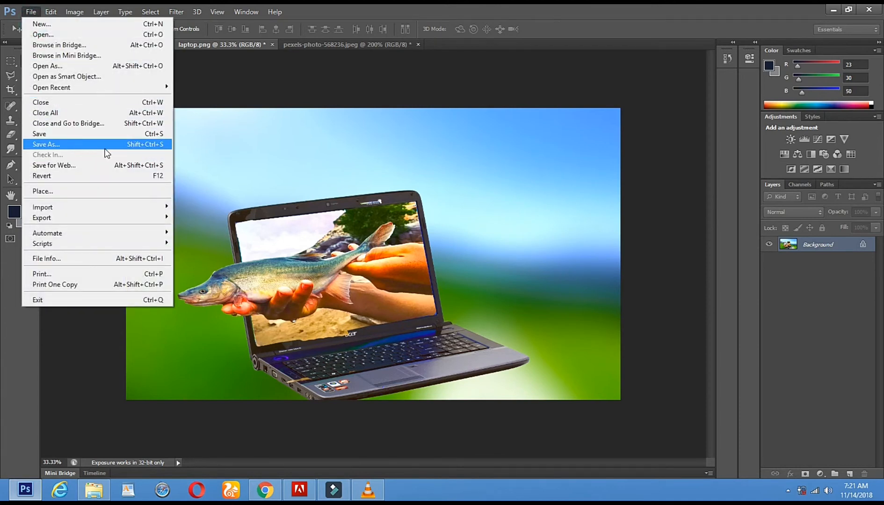
click(67, 145)
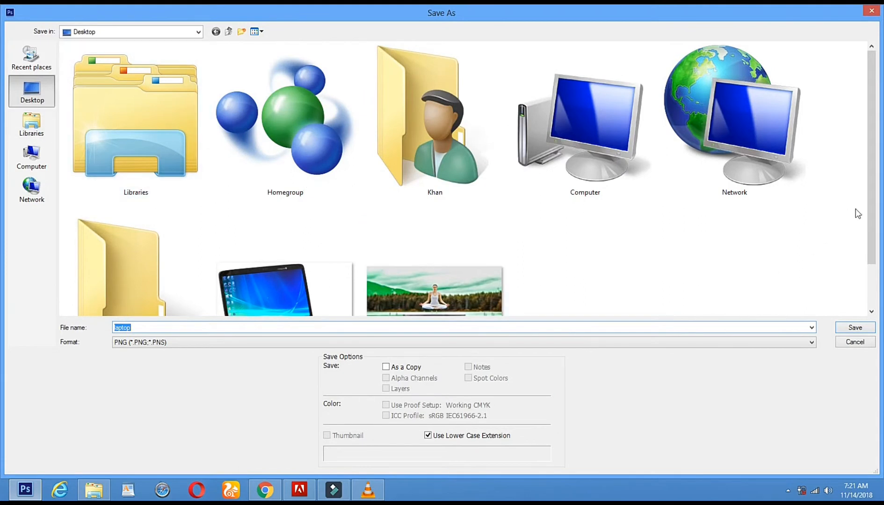
drag(871, 209, 872, 285)
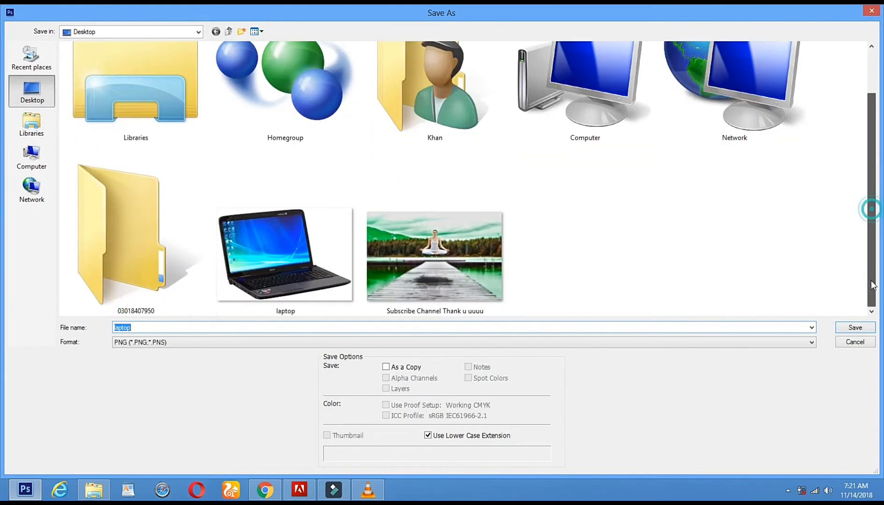
click(177, 324)
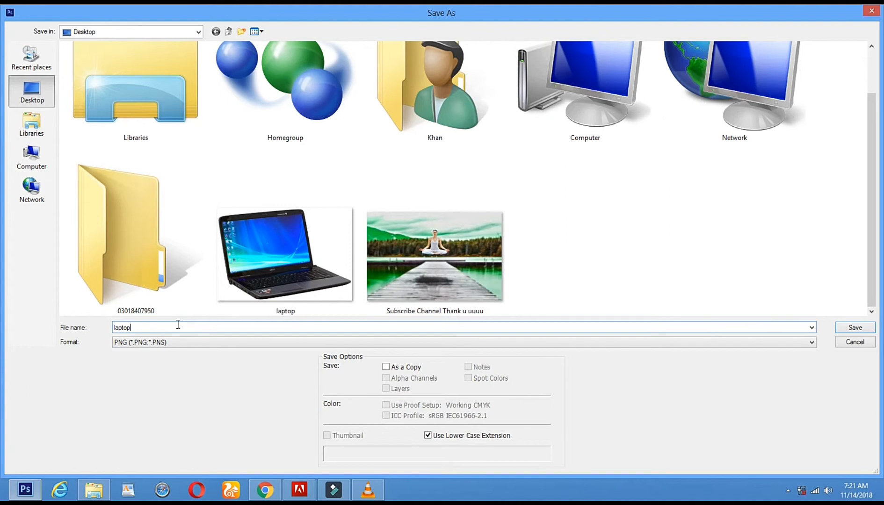
key(BackSpace)
key(BackSpace)
key(BackSpace)
key(BackSpace)
key(BackSpace)
key(BackSpace)
text(S)
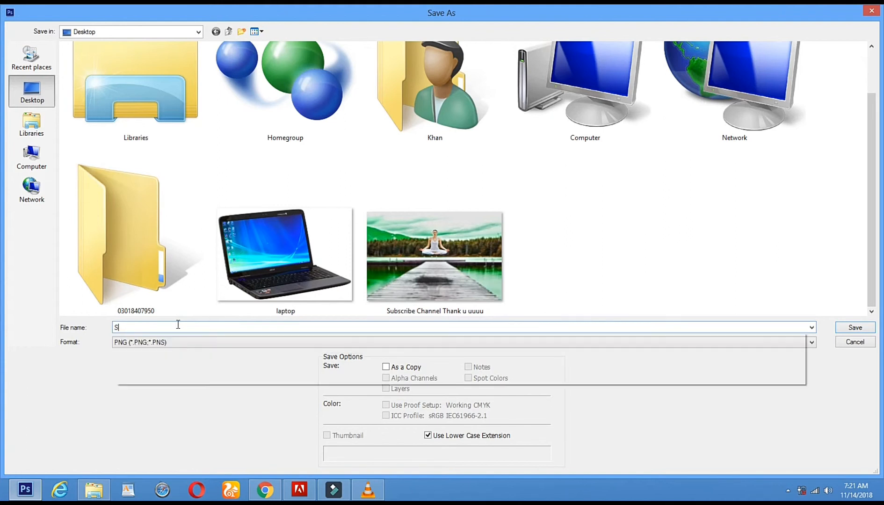
text(ubscribe Chann)
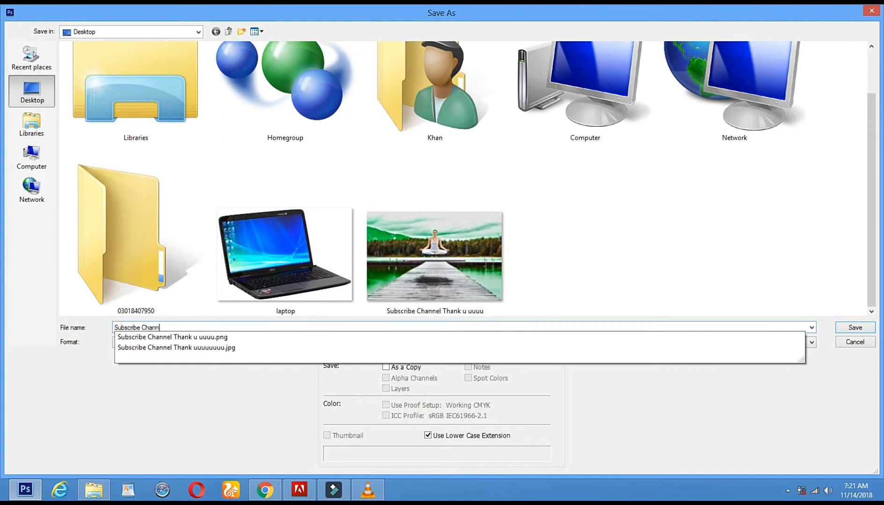
text(ankew)
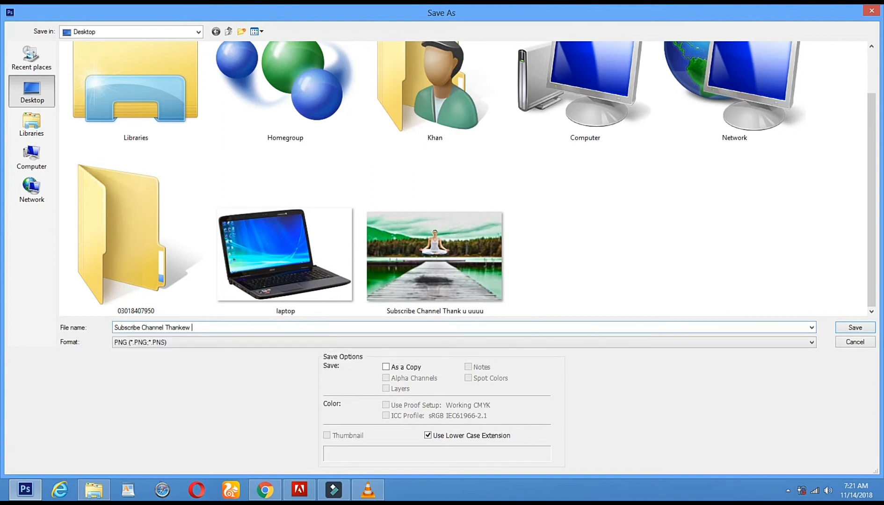
Step: Choose the JPEG format and save the file, accepting the JPEG options
click(283, 346)
key(j)
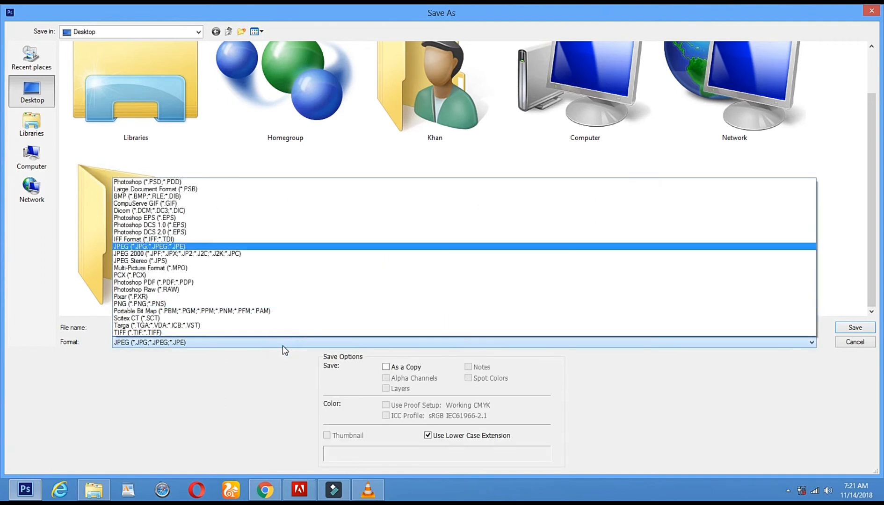
click(177, 246)
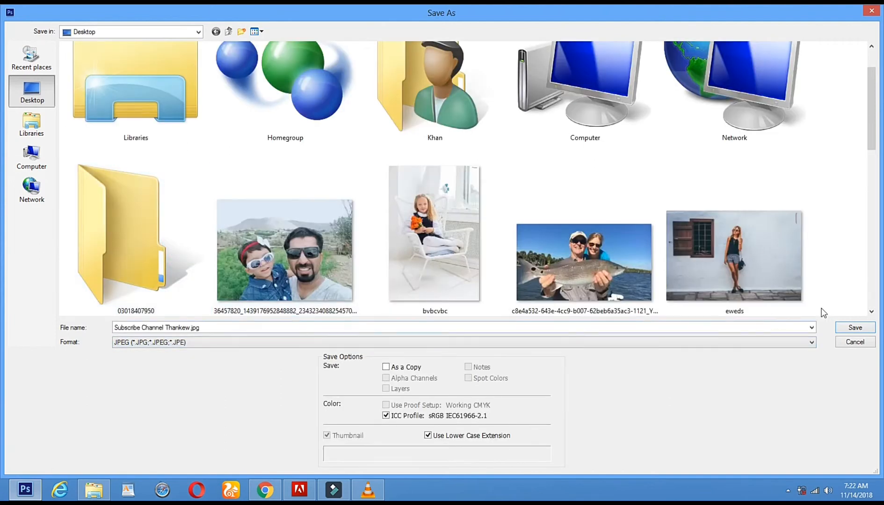
click(855, 327)
click(494, 130)
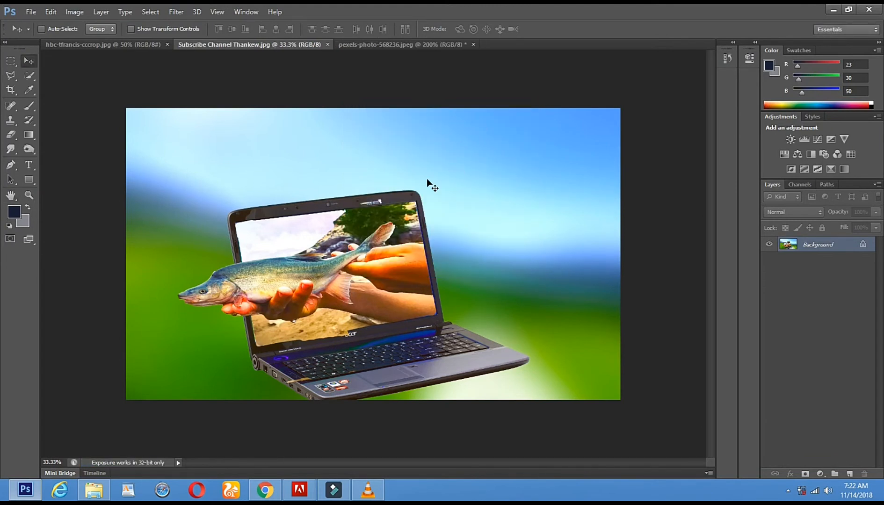
click(787, 495)
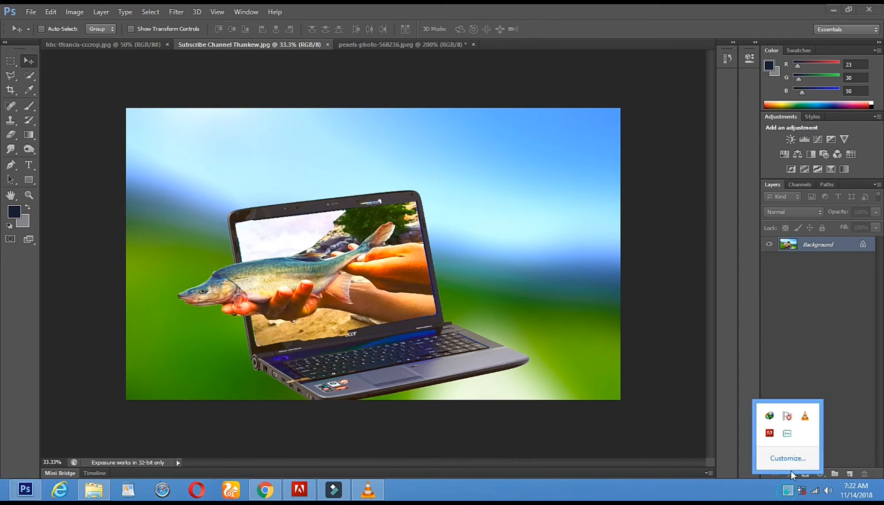
right_click(788, 438)
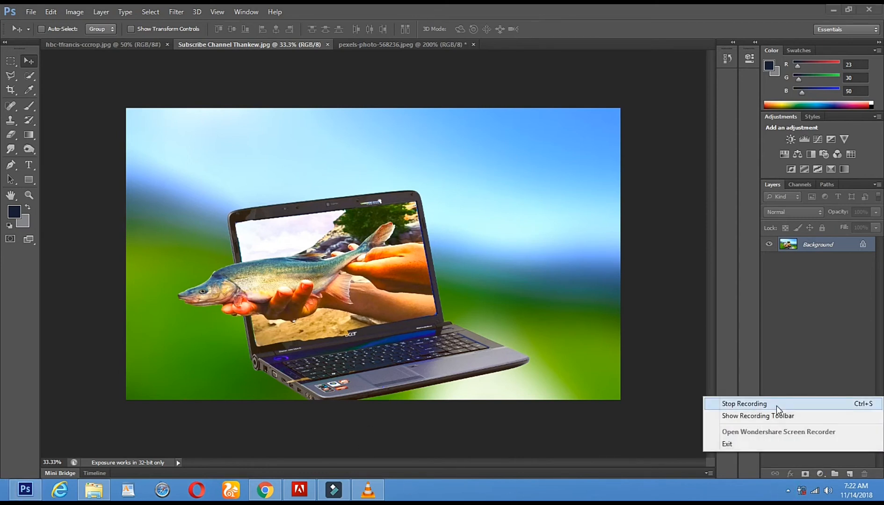
click(748, 404)
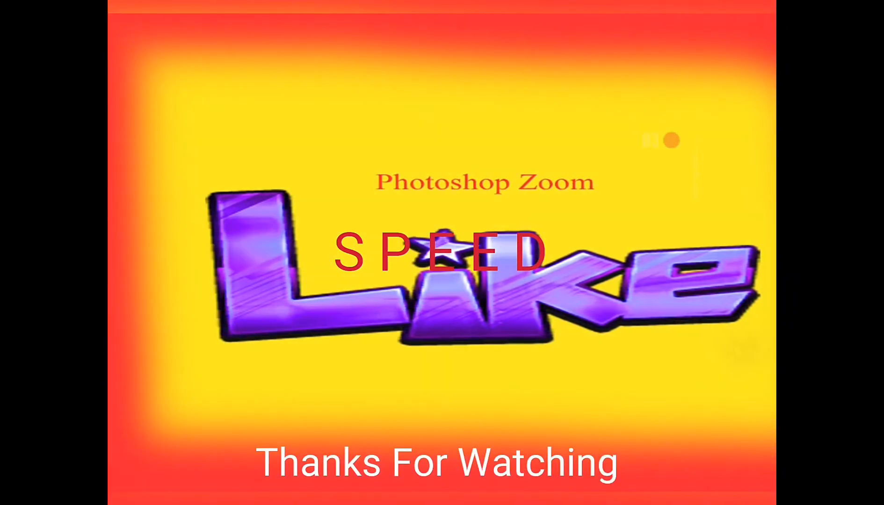